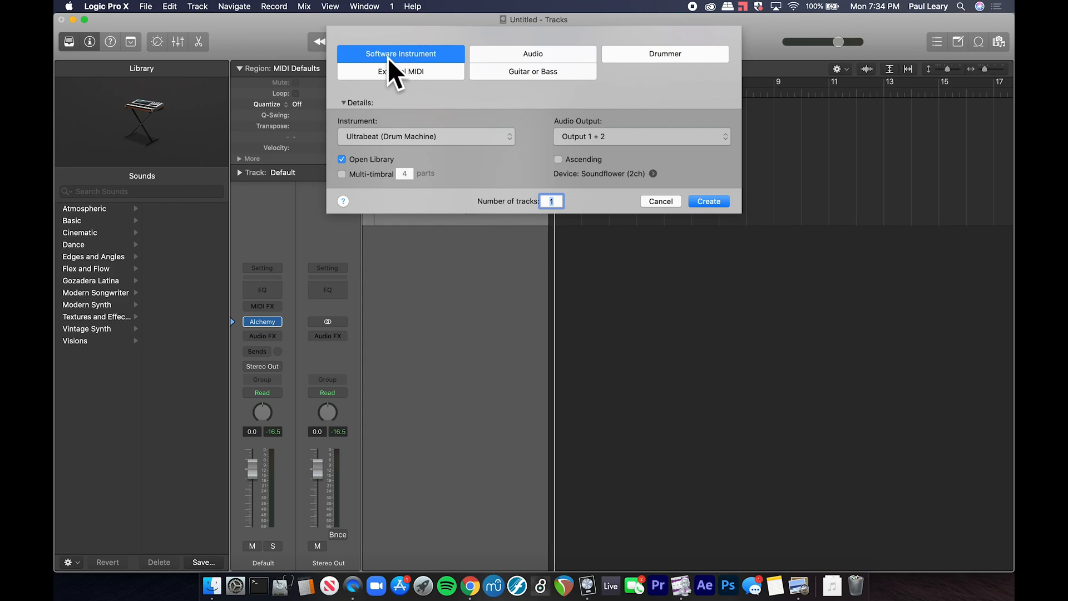
Step: Create one software instrument track using Ultrabeat (Drum Machine) and enlarge the new track's height
click(415, 140)
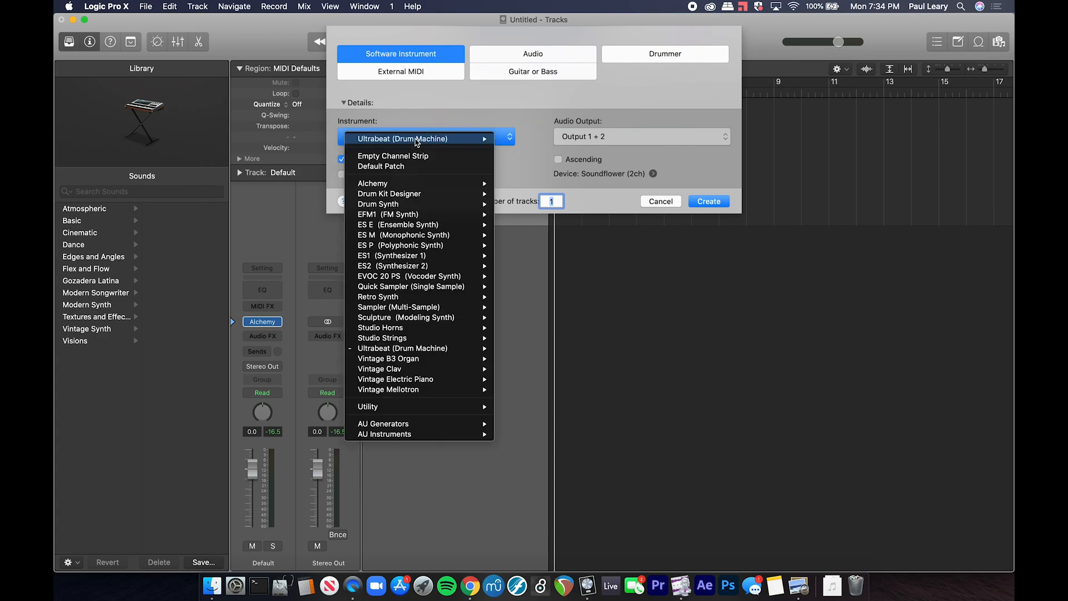
mouse_move(409, 139)
click(436, 108)
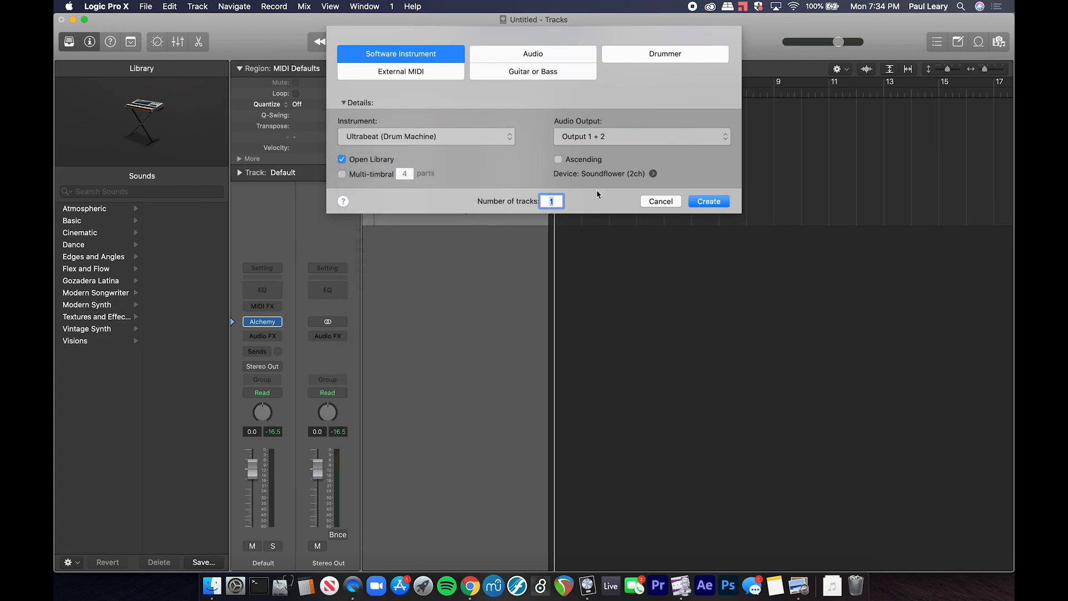
click(704, 202)
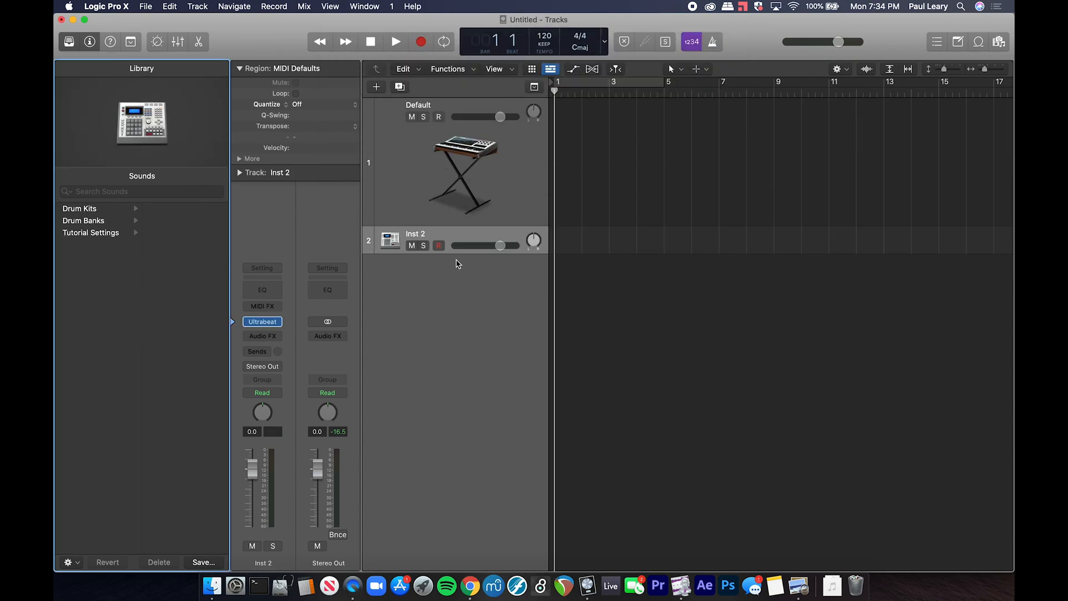
drag(450, 253, 471, 318)
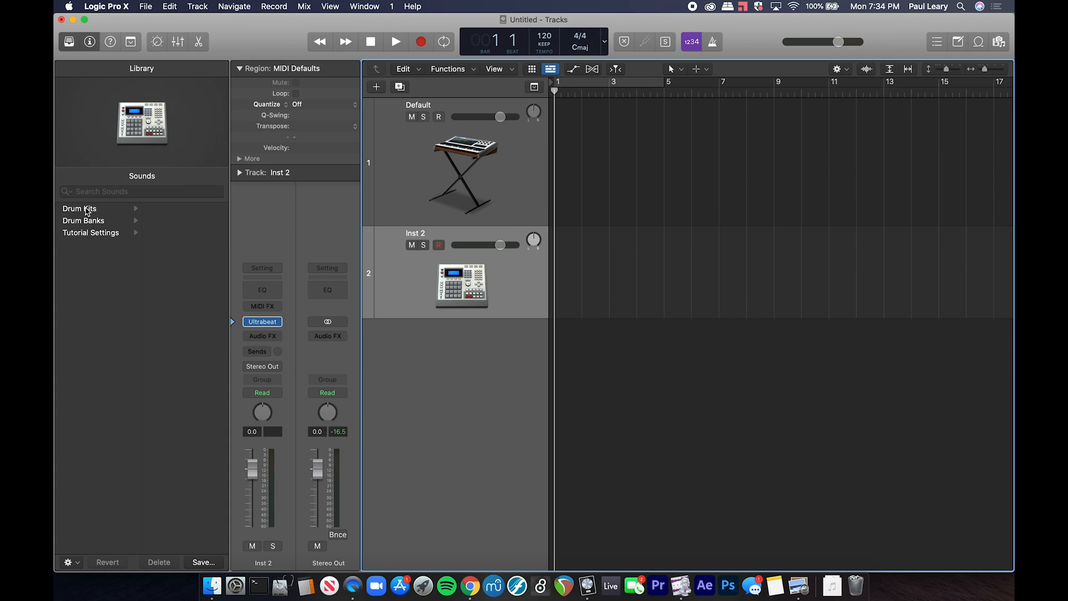
Step: Browse the Ultrabeat sound categories Drum Kits, Drum Banks and Tutorial Settings, and look through the list of drum kits
click(86, 210)
click(85, 223)
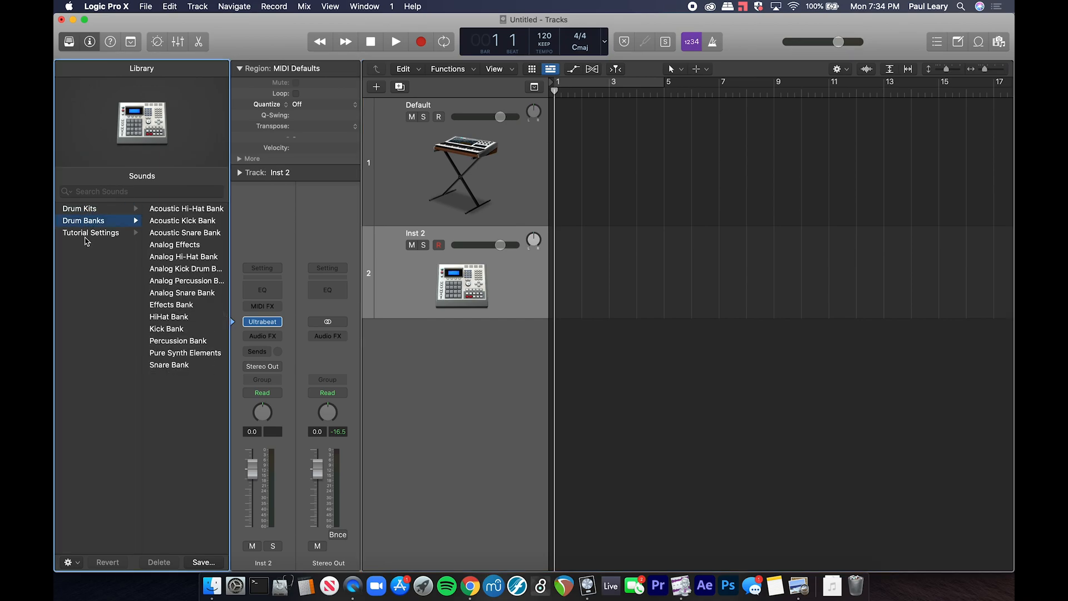
click(87, 233)
click(85, 211)
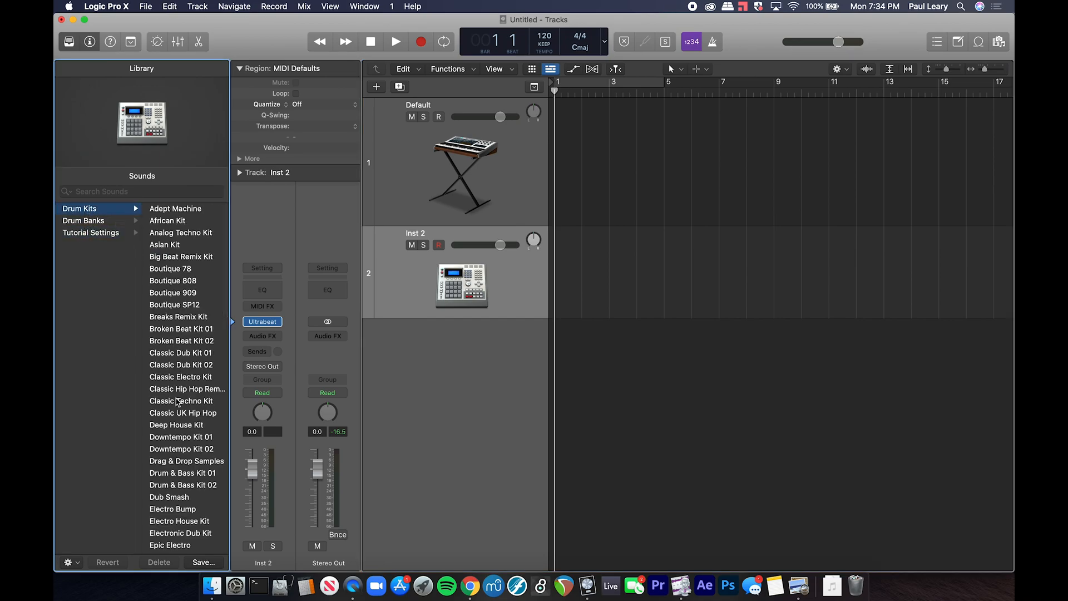
scroll(177, 402, down, 10)
scroll(177, 401, down, 6)
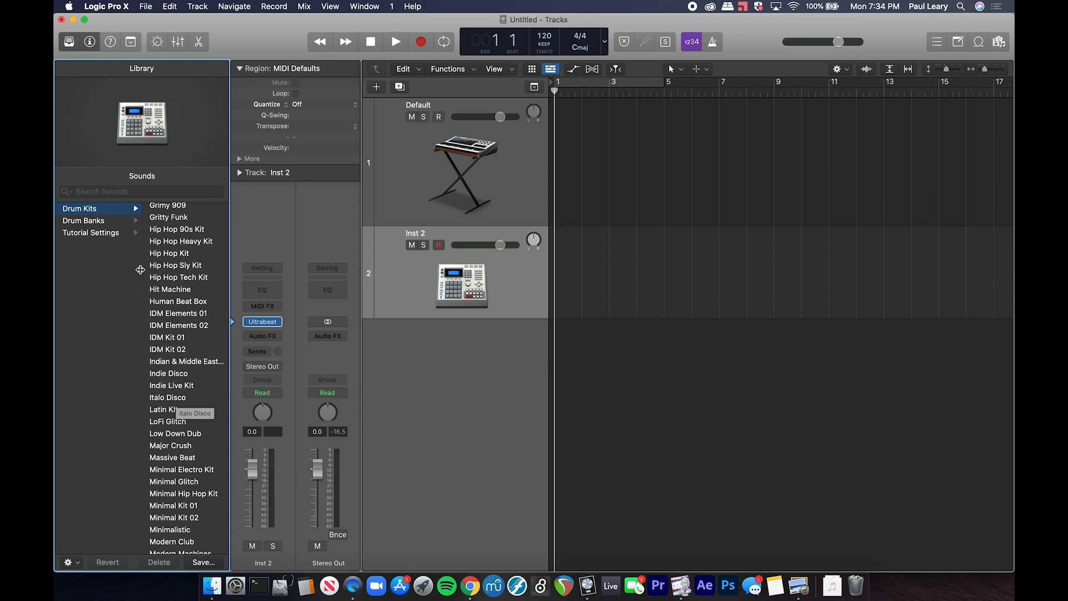
Step: Open the Ultrabeat instrument on the new track and load the Ghost Town Kit from its drum kit presets
click(265, 327)
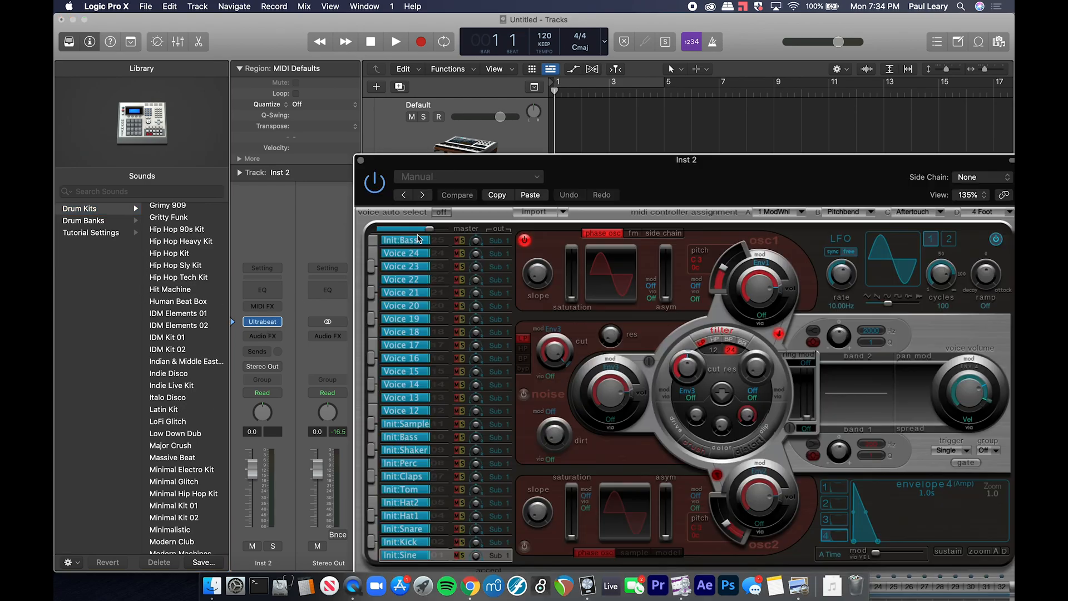
drag(531, 161, 331, 35)
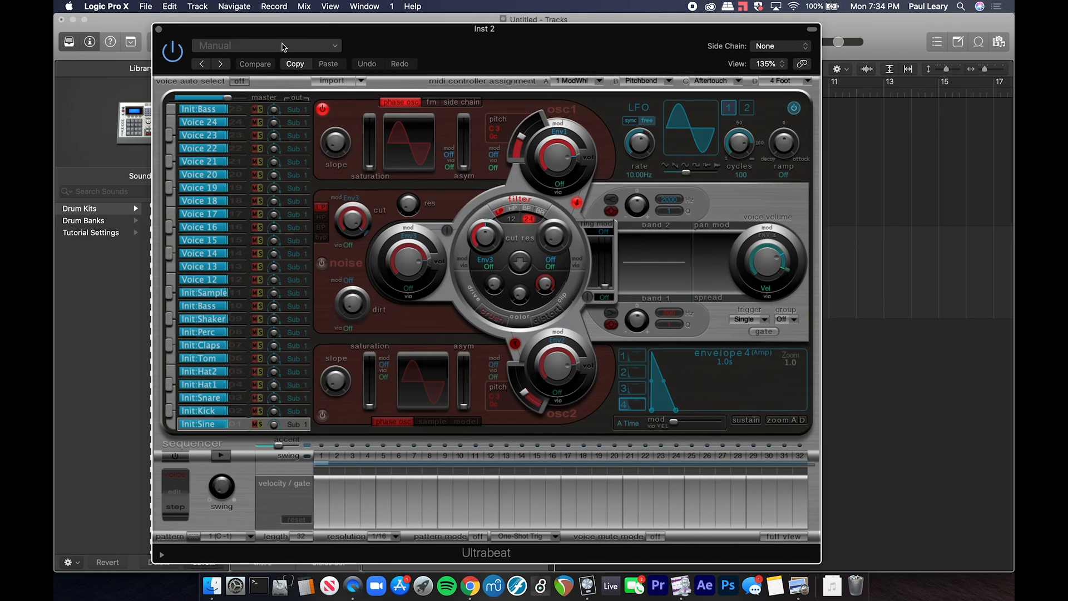
click(283, 47)
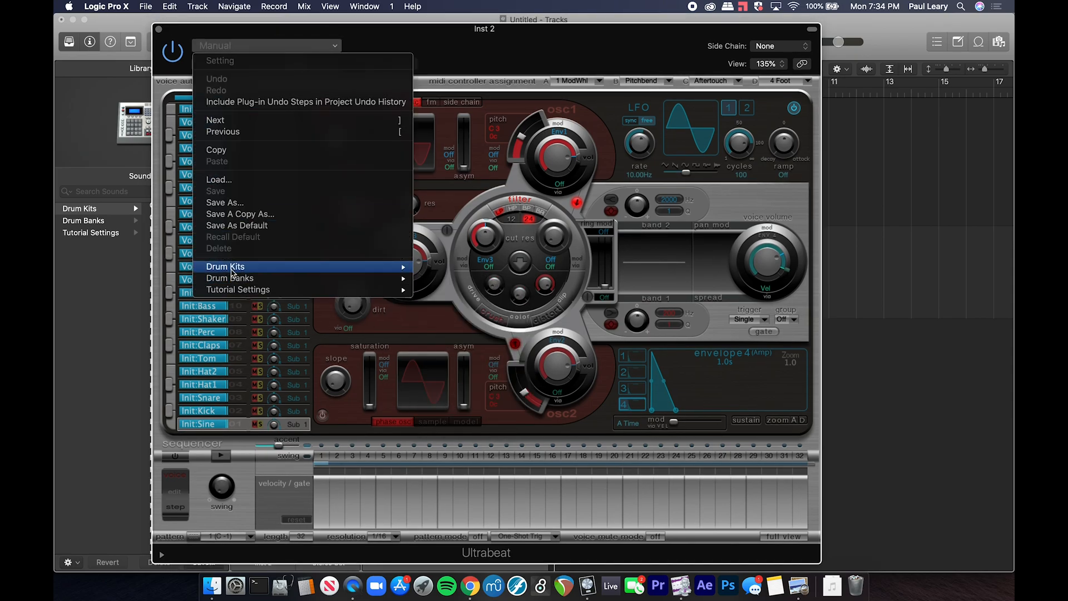
mouse_move(232, 270)
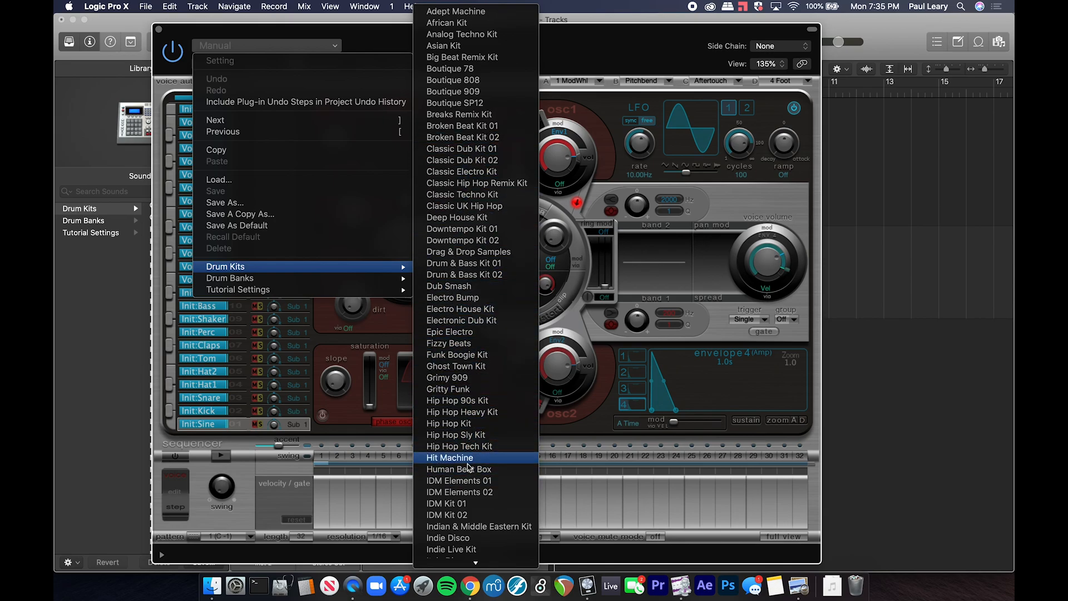
scroll(469, 468, down, 10)
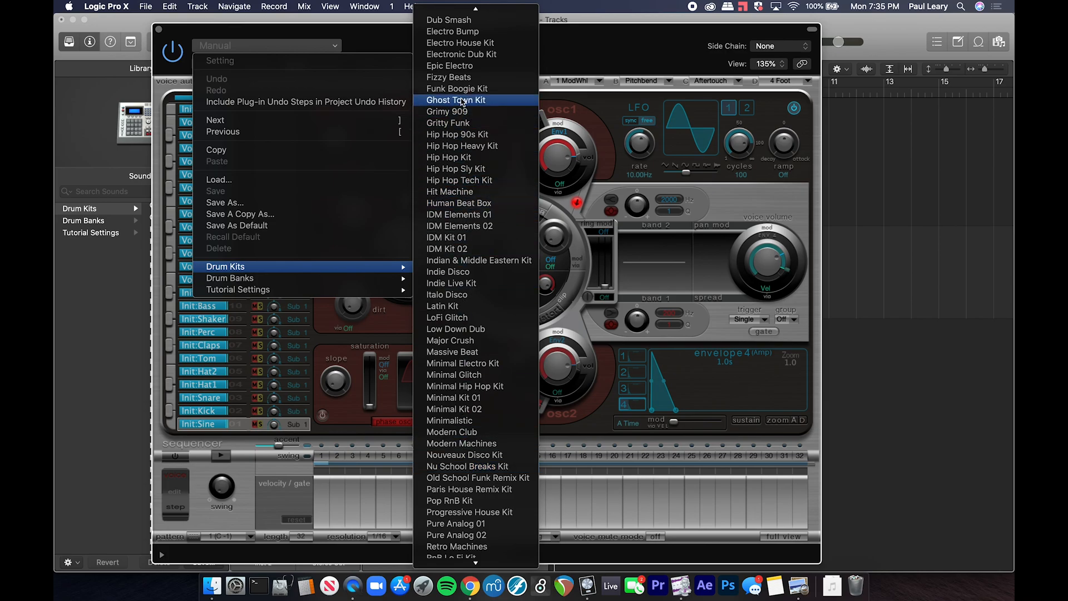
click(461, 101)
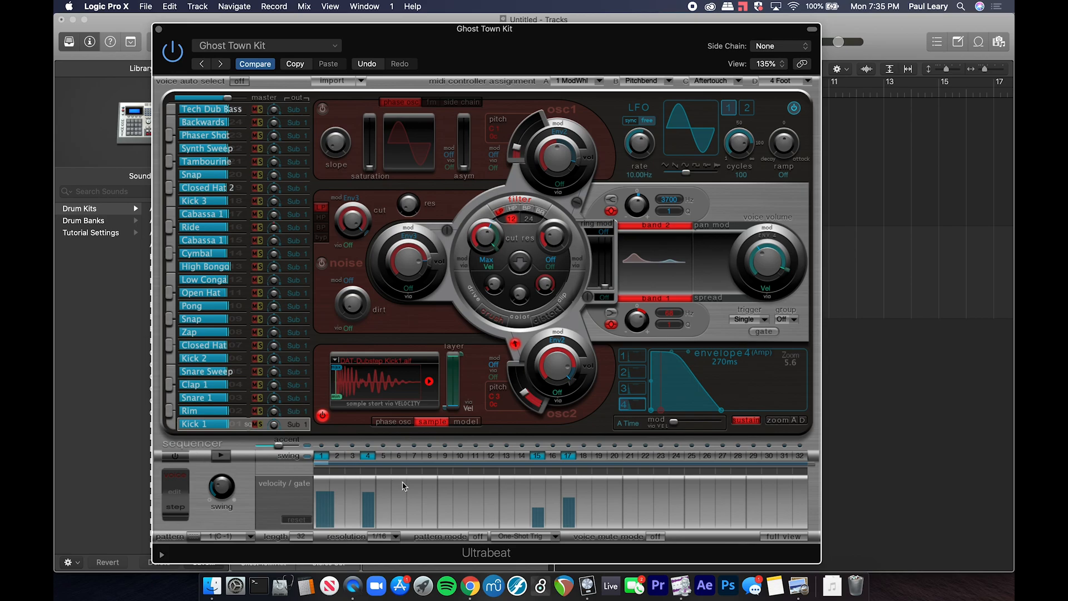
drag(429, 29, 487, 5)
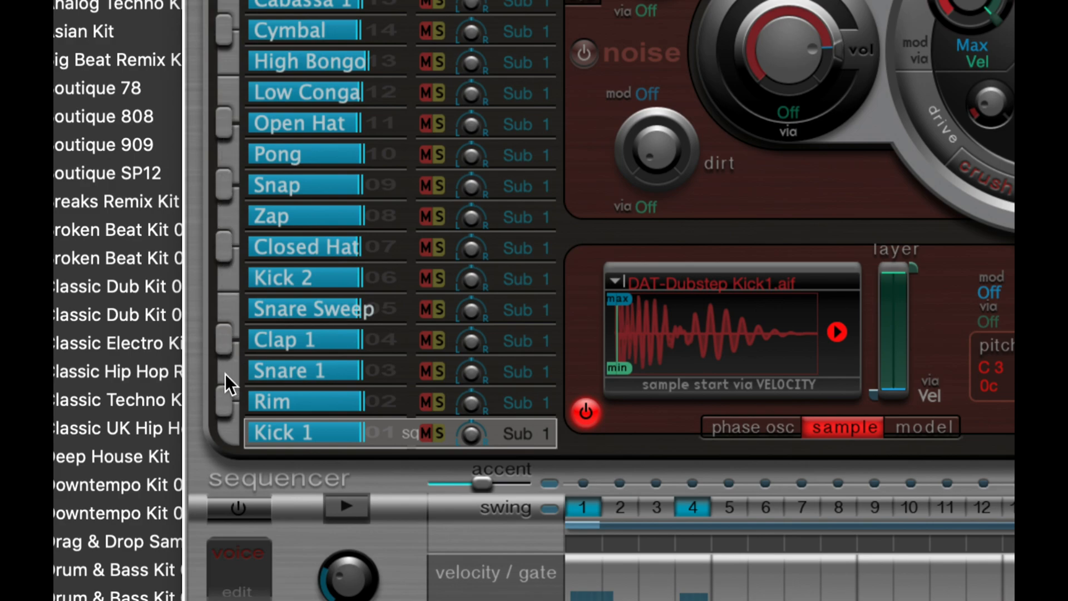
Step: Audition the Ghost Town Kit voices from Rim and Snare 1 up through Pong
click(274, 371)
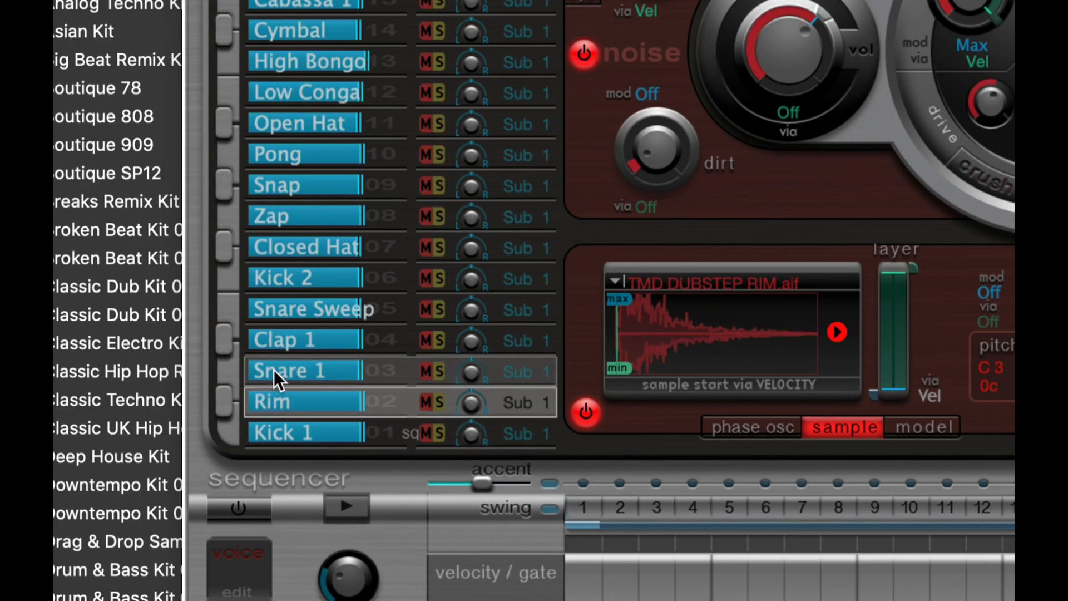
click(272, 343)
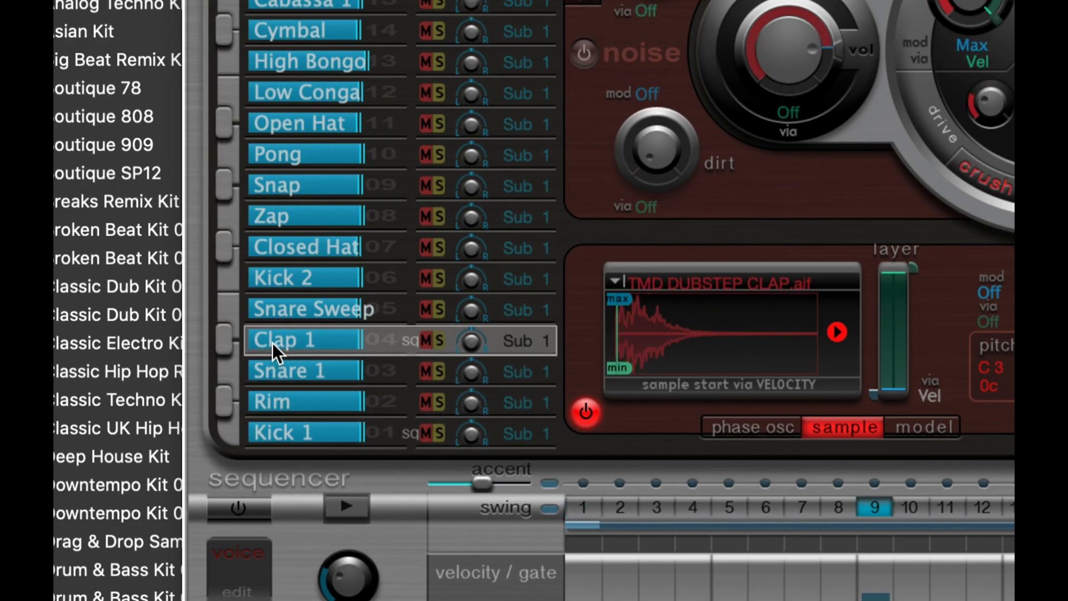
click(271, 313)
click(275, 277)
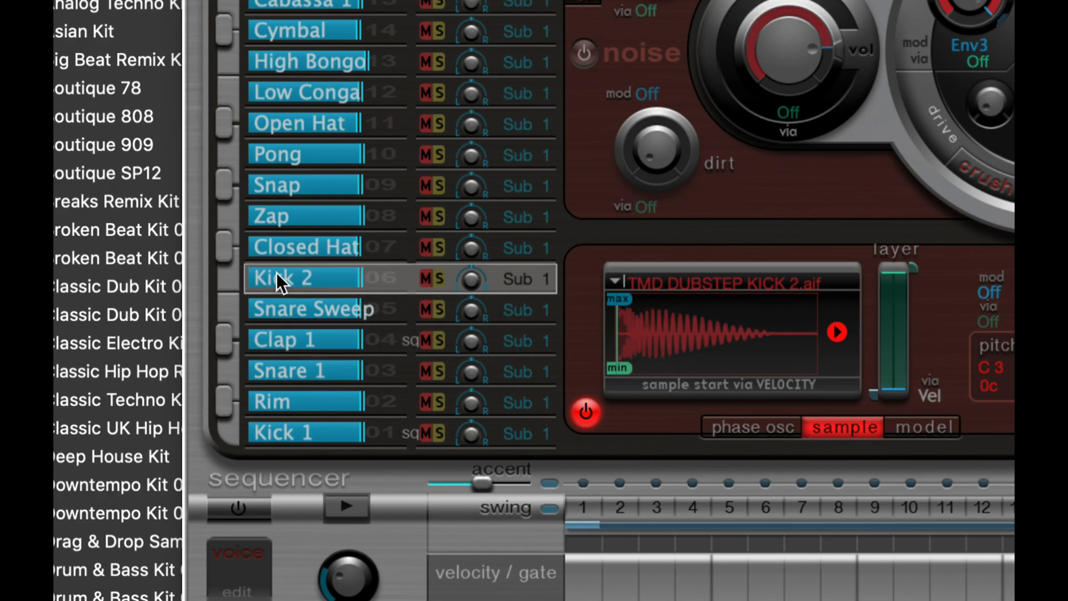
click(275, 252)
click(258, 219)
click(263, 188)
click(266, 153)
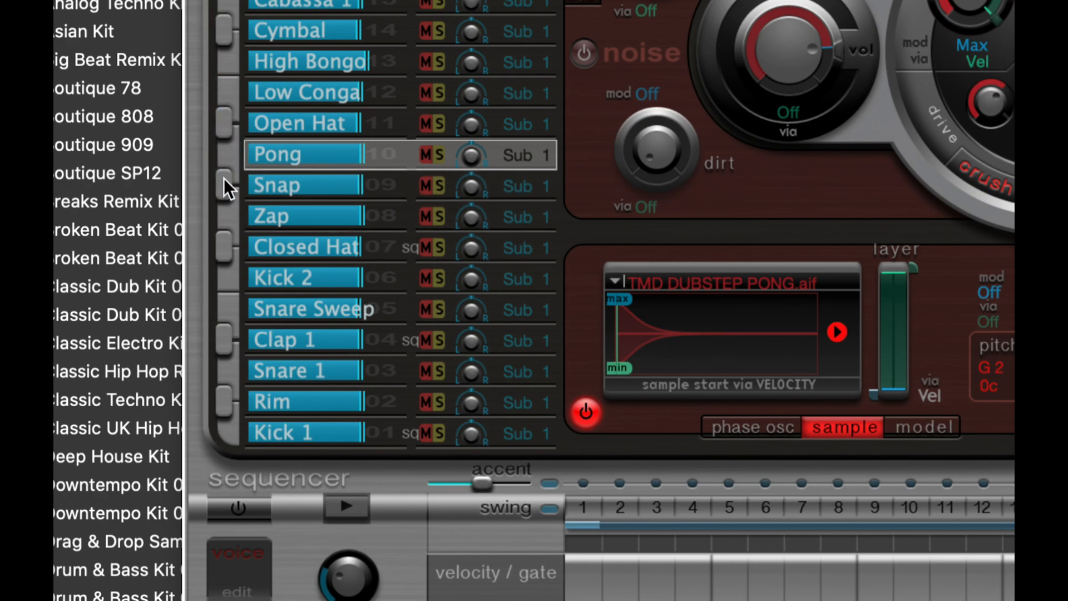
click(226, 326)
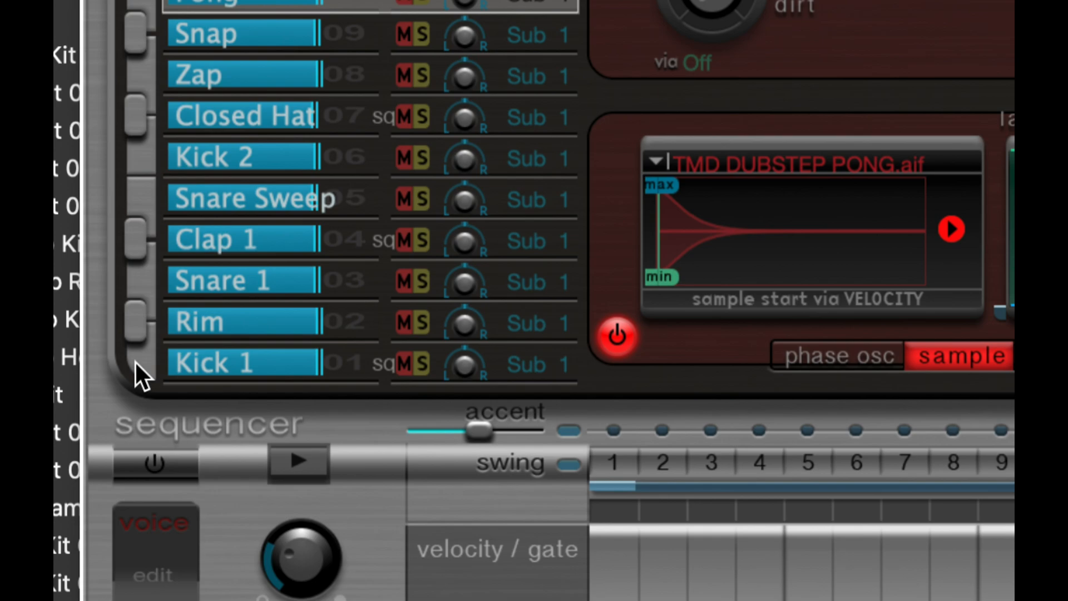
Step: Compare the kit's Kick 1, Snare 1 and Snare Sweep voices and sound neighbouring notes on Ultrabeat's keyboard
click(221, 362)
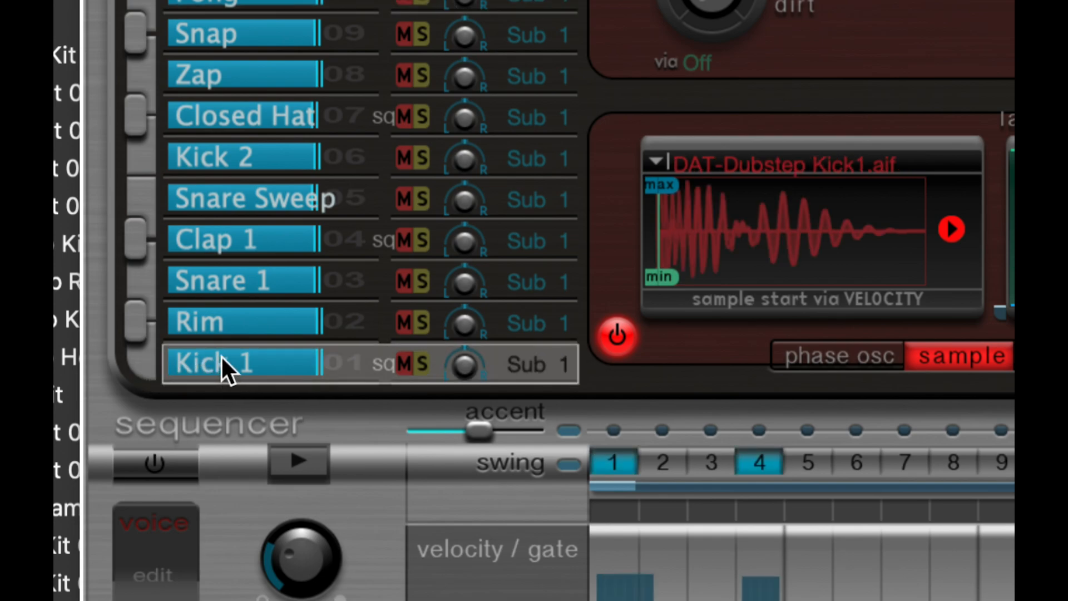
click(210, 280)
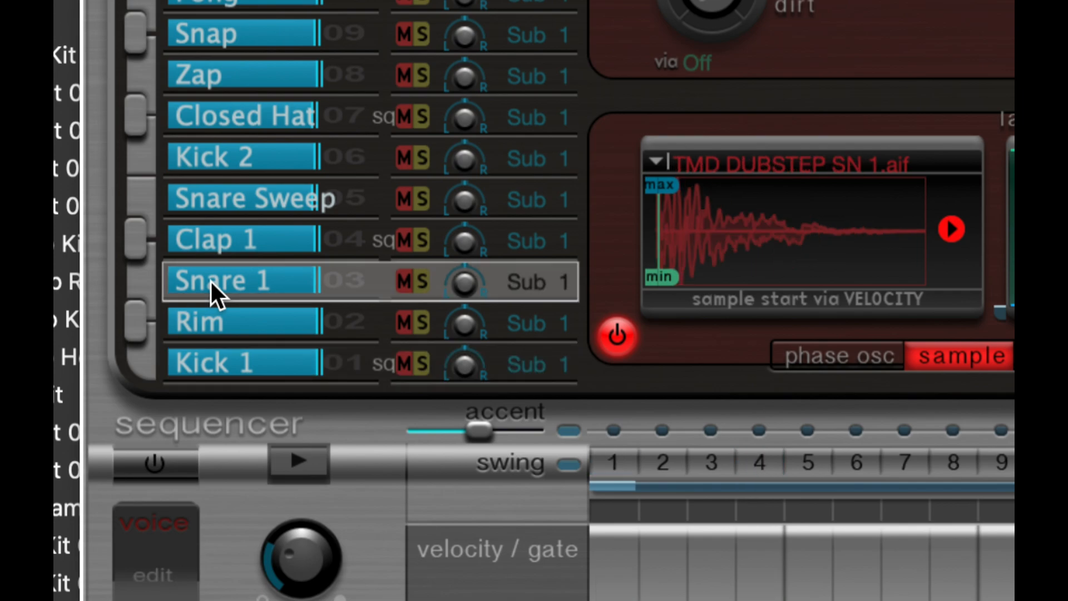
click(212, 202)
click(146, 193)
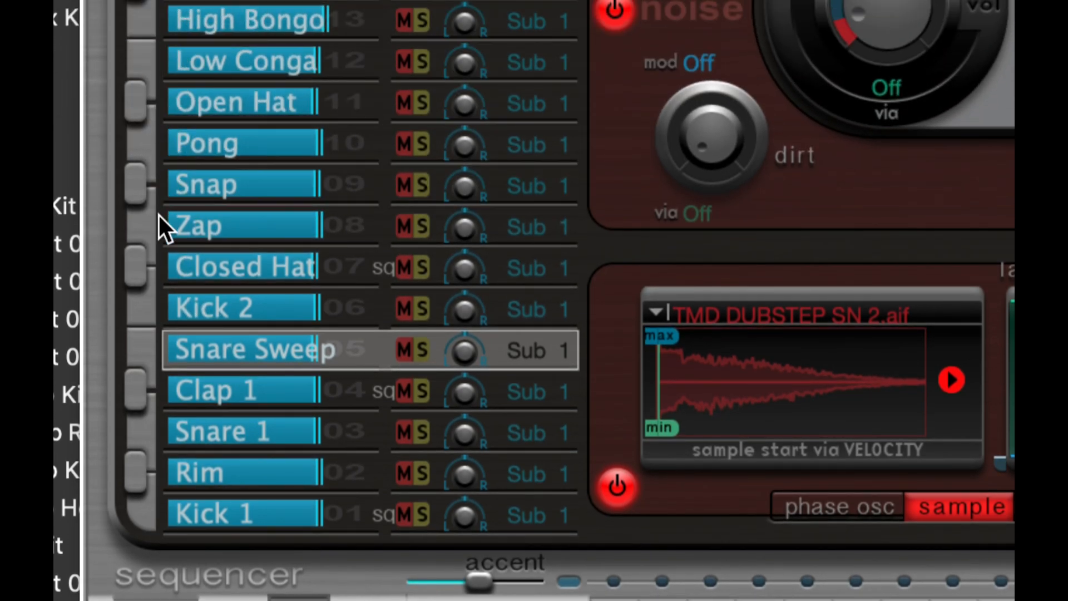
click(132, 257)
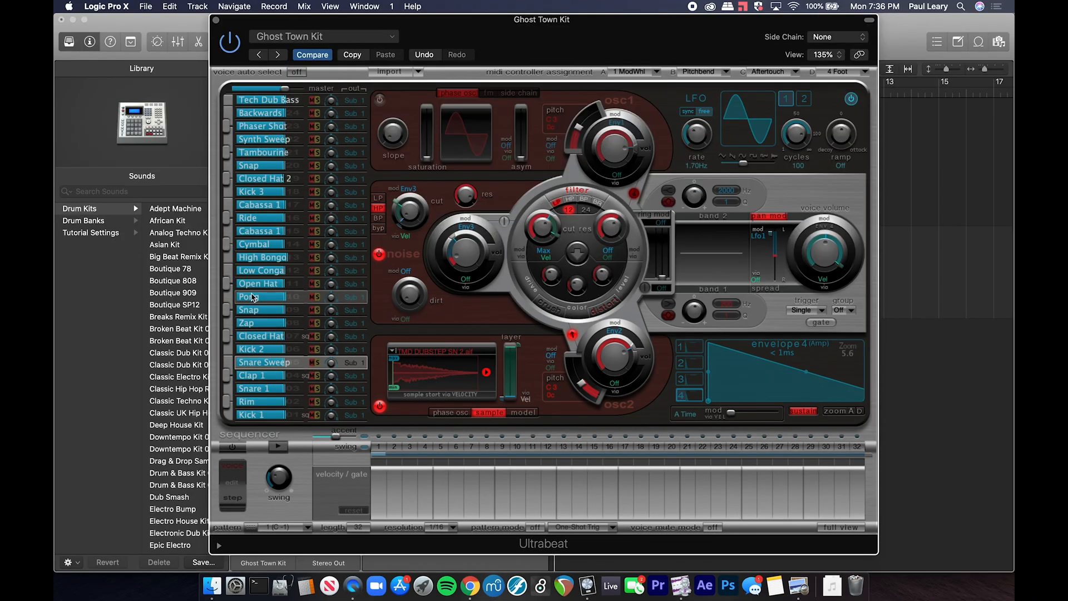
Step: Close the Ultrabeat window, delete the Default track and make the Ghost Town Kit track taller
click(217, 21)
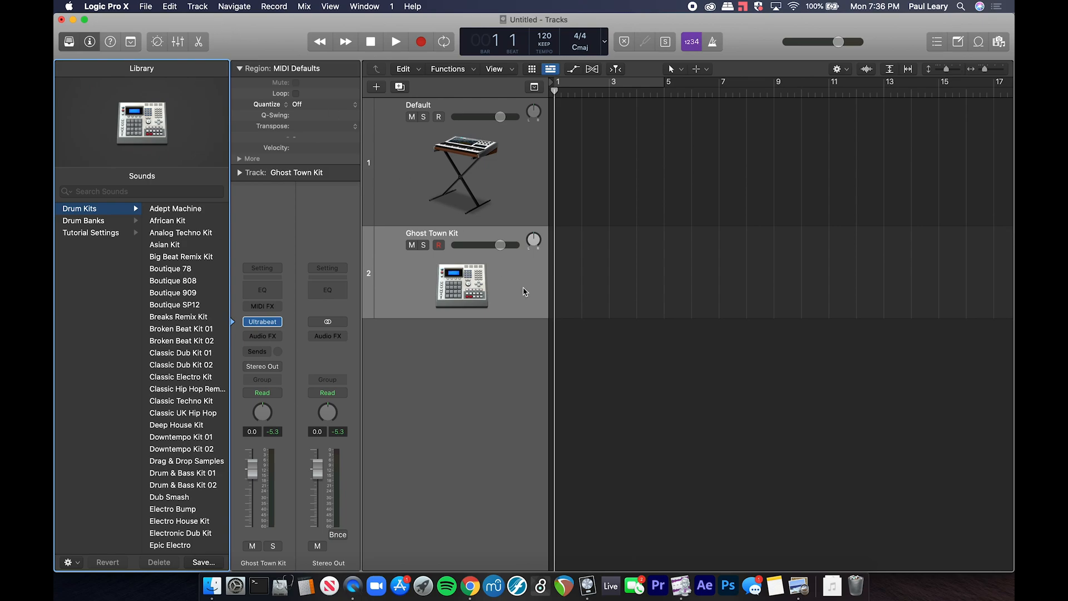
click(528, 207)
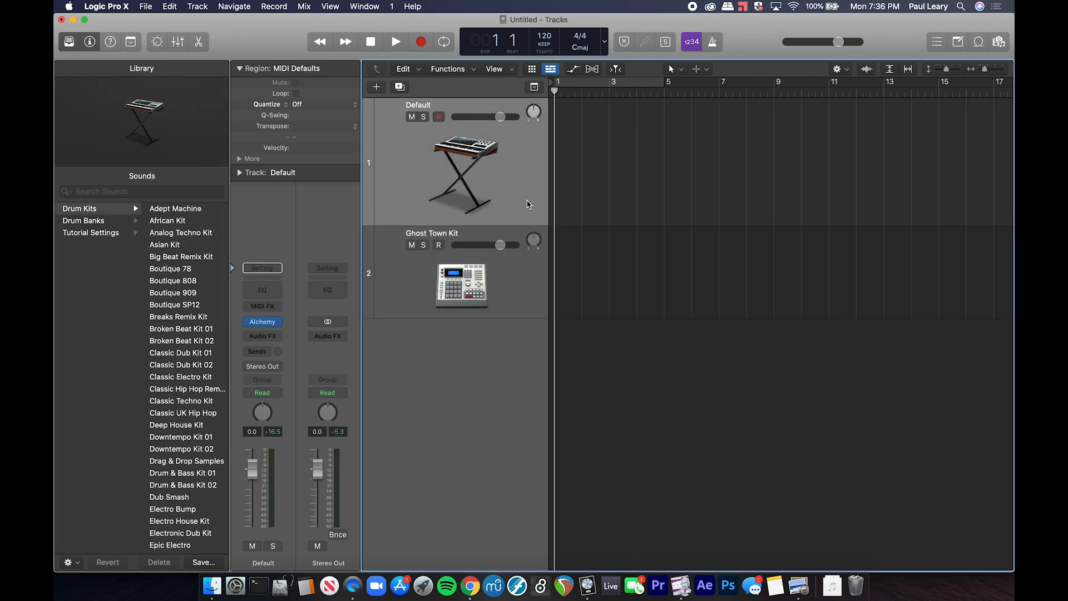
key(super+BackSpace)
drag(514, 190, 516, 291)
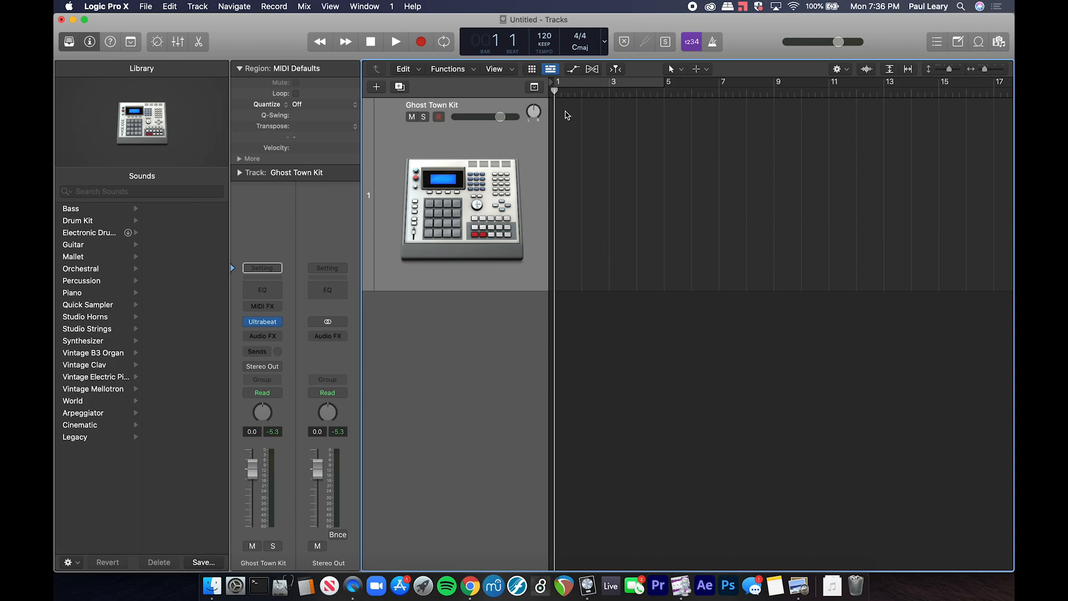
Step: With the Pencil Tool, create a MIDI region on the Ghost Town Kit track and extend it from bar 1 to bar 5
key(t)
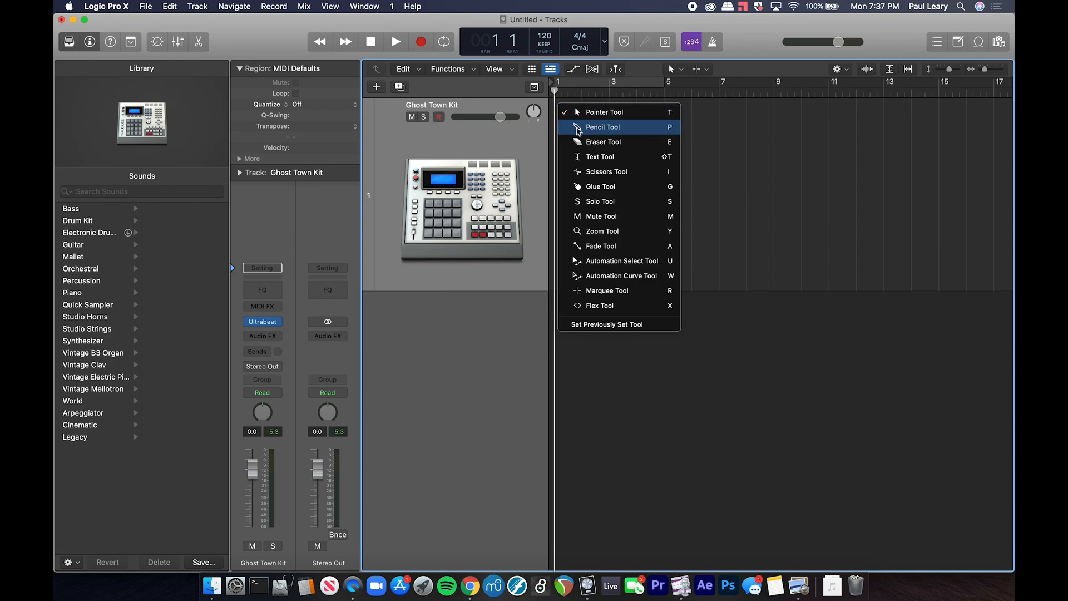
click(578, 128)
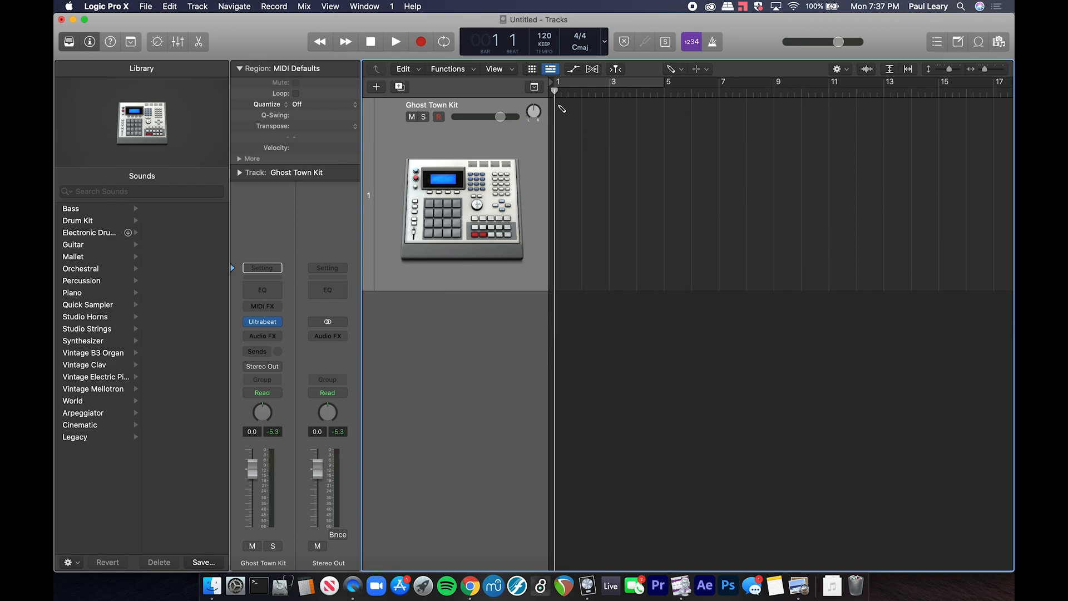
click(562, 109)
drag(582, 278, 664, 277)
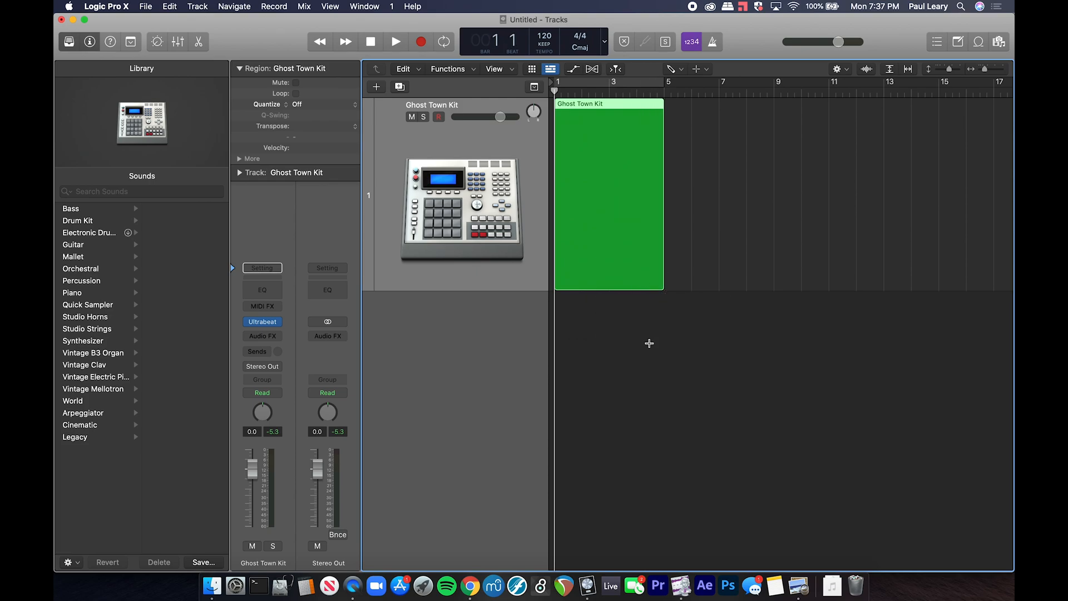
Step: Hide the Library and turn on the cycle area over the Ghost Town Kit region
key(z)
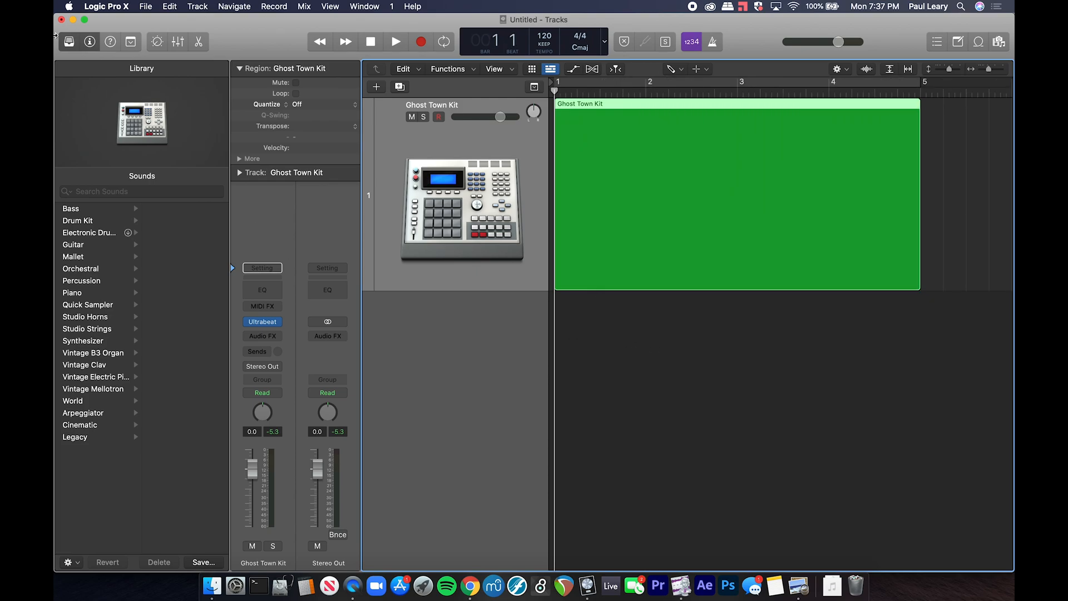
click(69, 41)
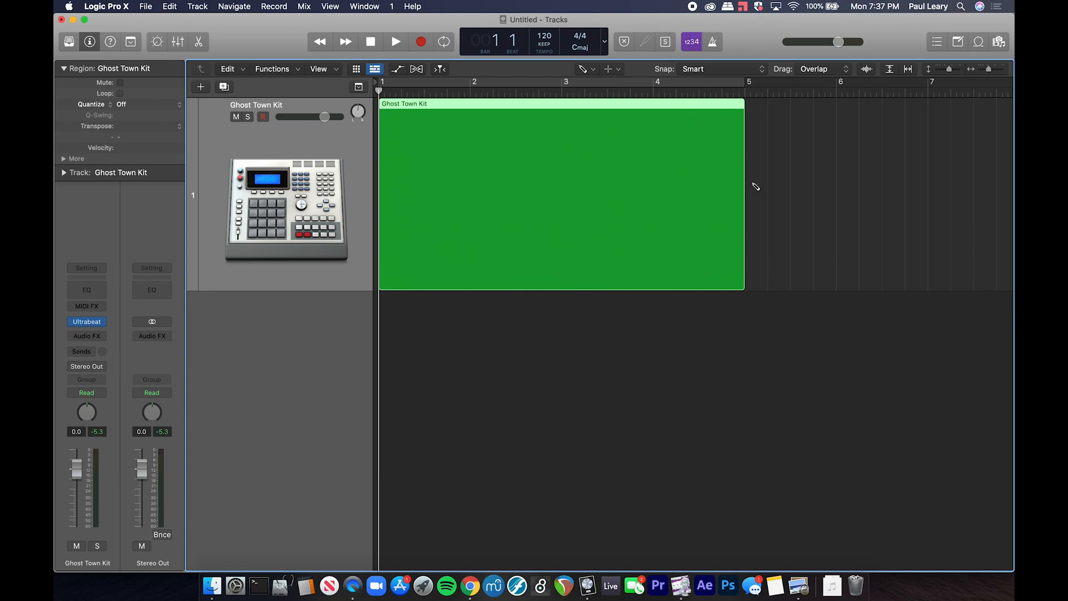
click(728, 83)
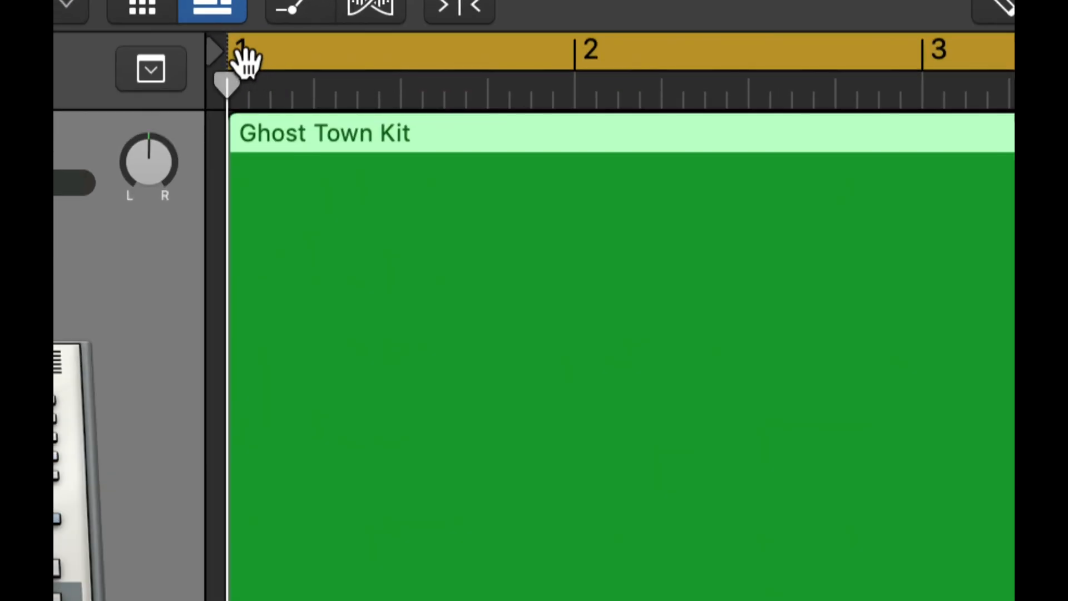
Step: Move the playhead through bar 1 to the start of bar 2, and on to beat 4 of bar 2
drag(231, 95, 488, 92)
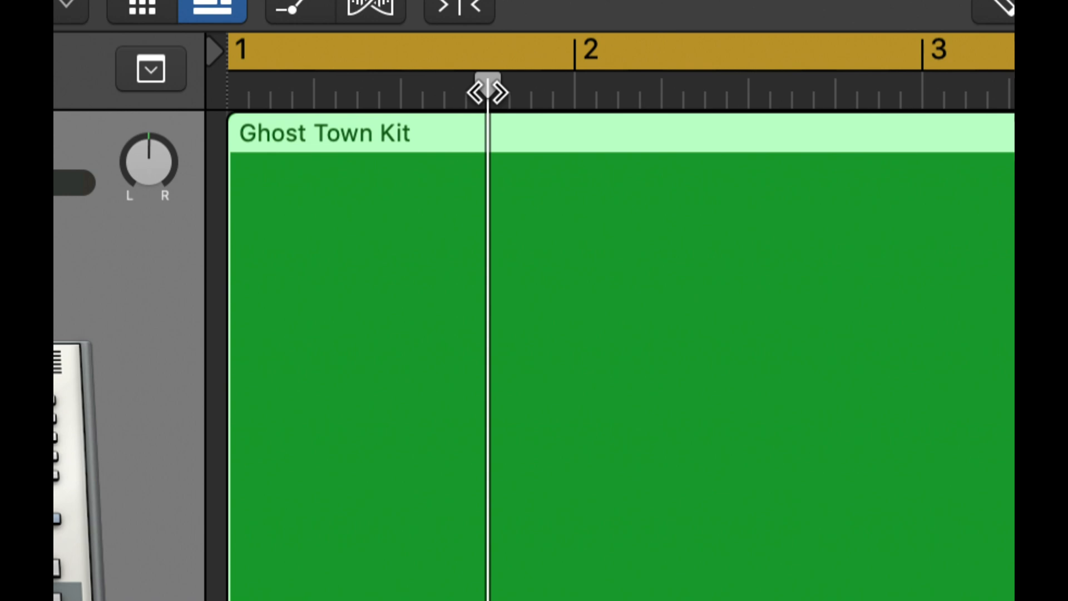
click(576, 79)
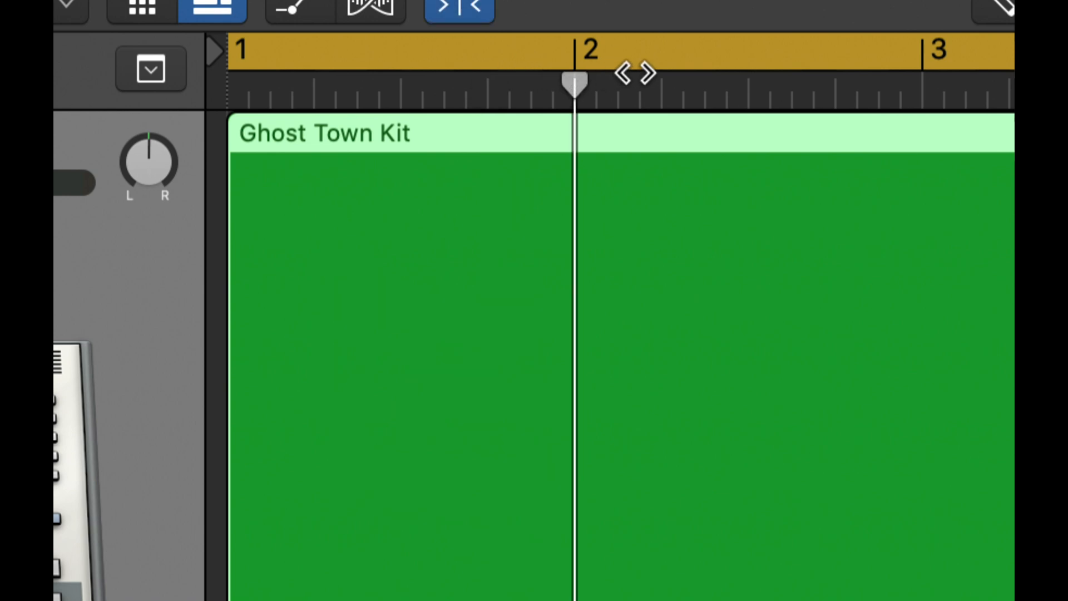
drag(666, 87, 835, 88)
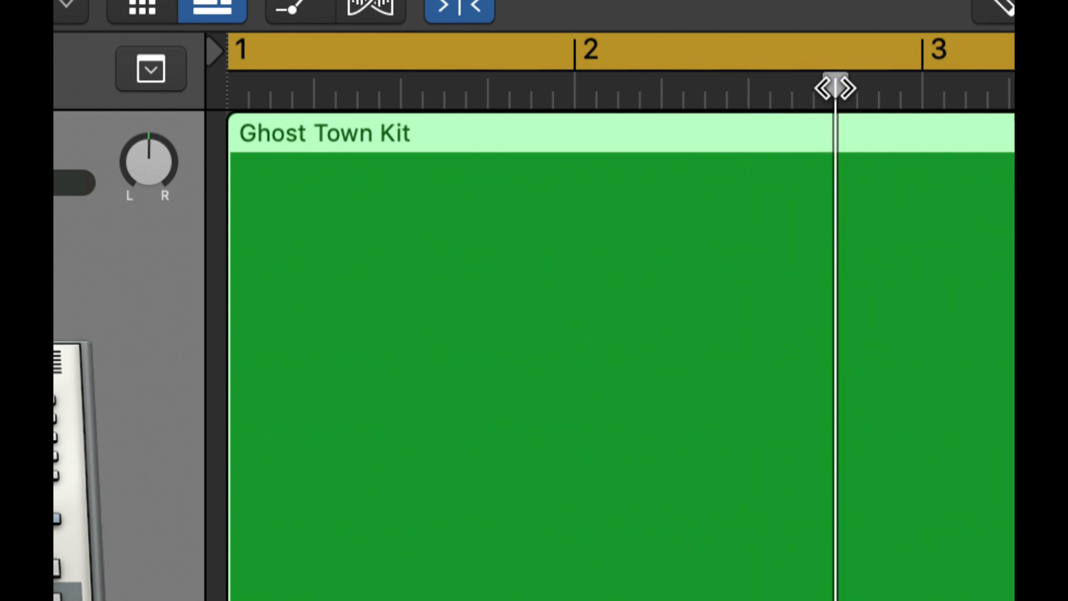
Step: Move the playhead to the start of bar 3 and on to beat 2 of bar 3
scroll(835, 88, right, 10)
scroll(835, 88, left, 2)
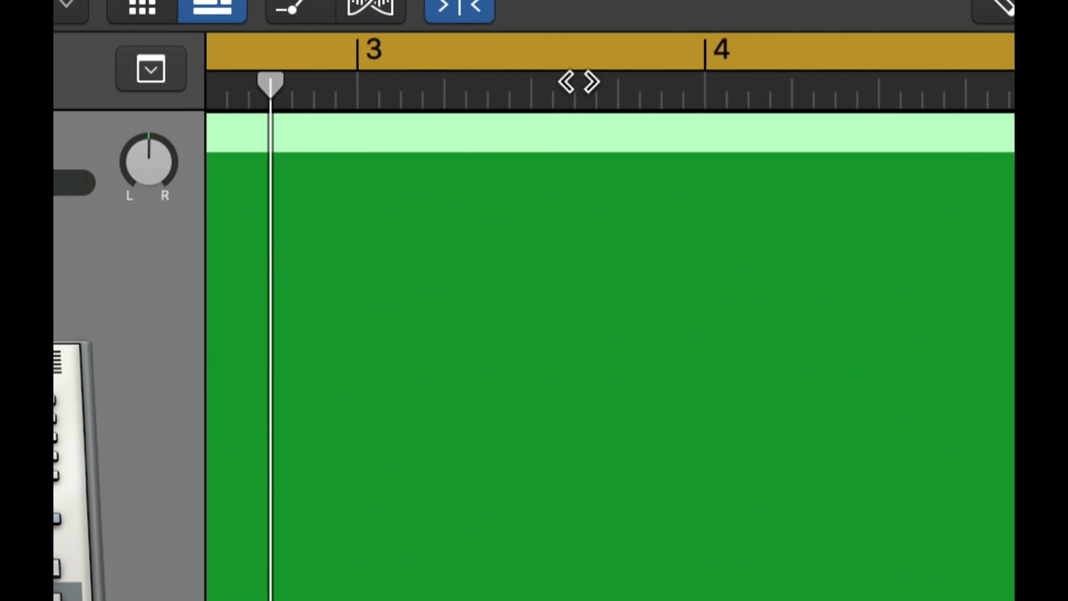
scroll(357, 84, left, 8)
scroll(745, 134, right, 5)
scroll(745, 147, right, 5)
scroll(742, 148, left, 2)
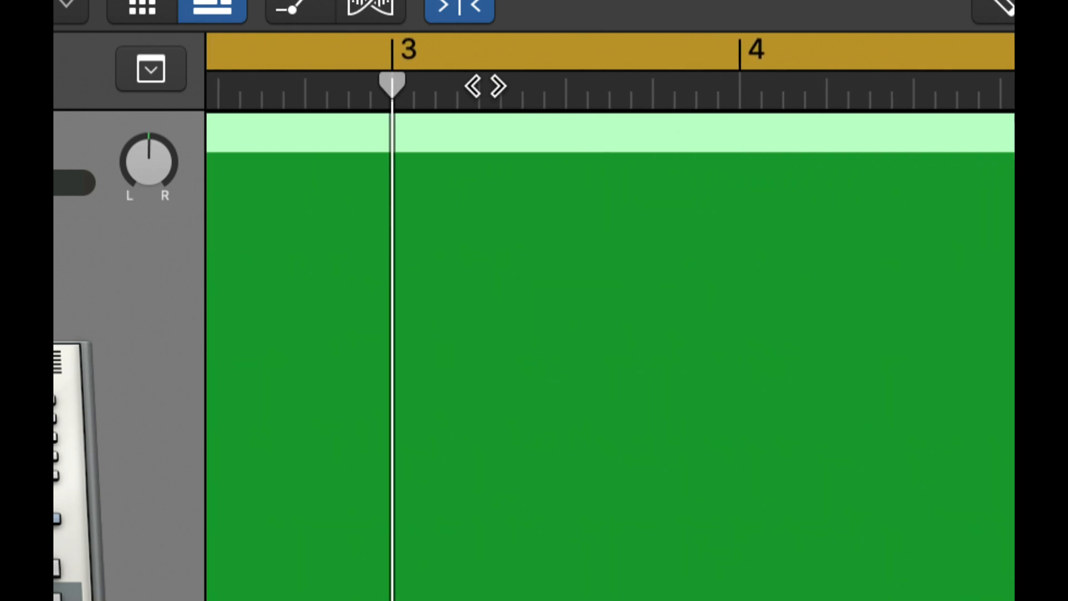
scroll(485, 86, left, 8)
scroll(778, 172, right, 10)
scroll(777, 171, left, 2)
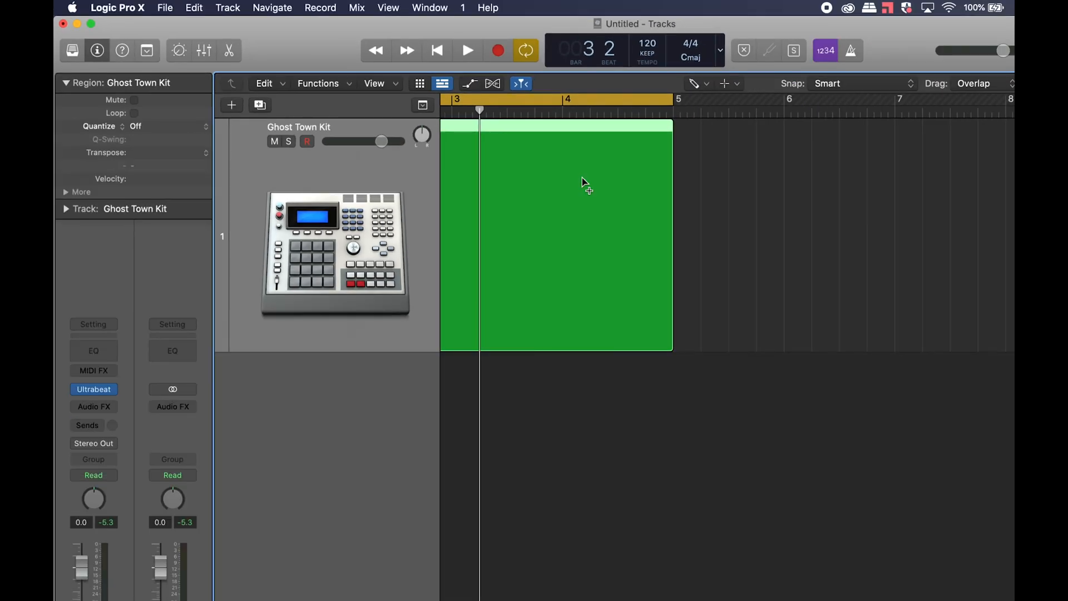
scroll(582, 178, left, 8)
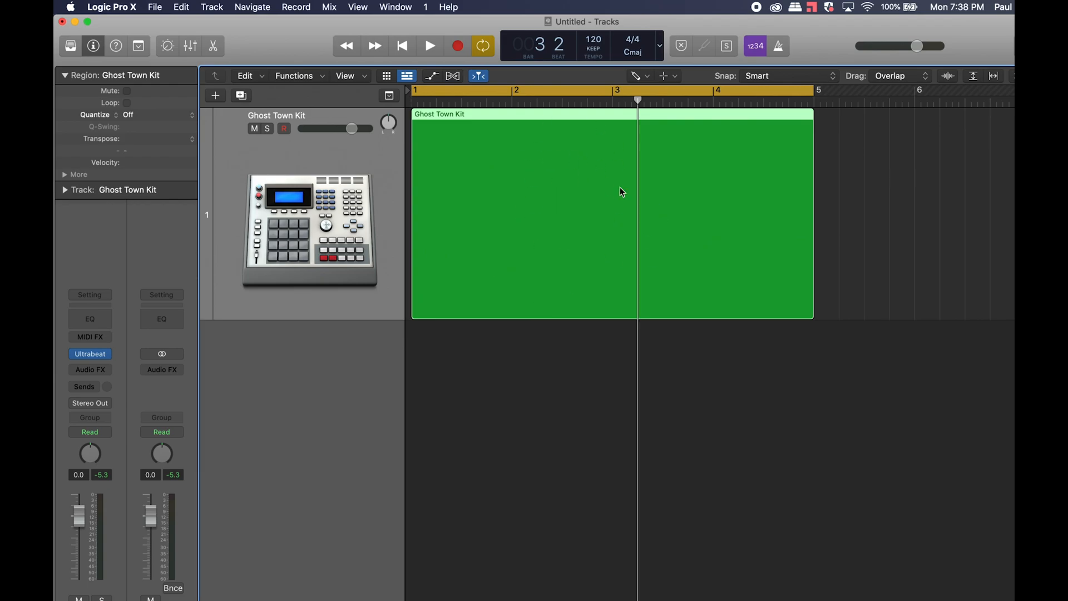
Step: Turn the cycle area off and back on over bars 1 to 4 and start looped playback
click(483, 49)
click(482, 49)
click(432, 93)
click(432, 93)
key(space)
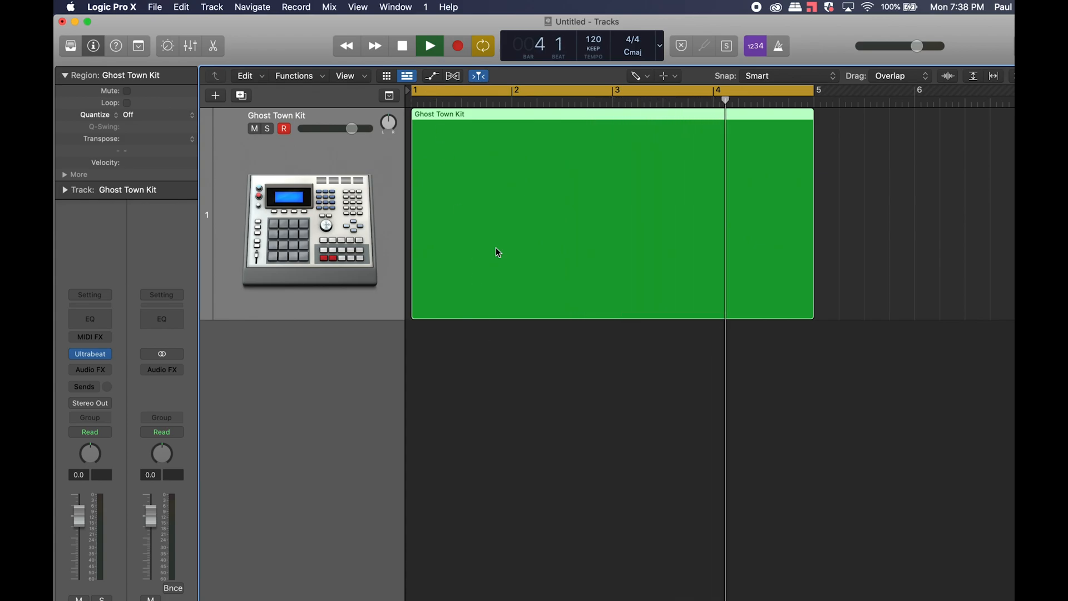
Step: Open the Ghost Town Kit region in the Piano Roll pane, look through its drum lanes and close the pane
double_click(441, 116)
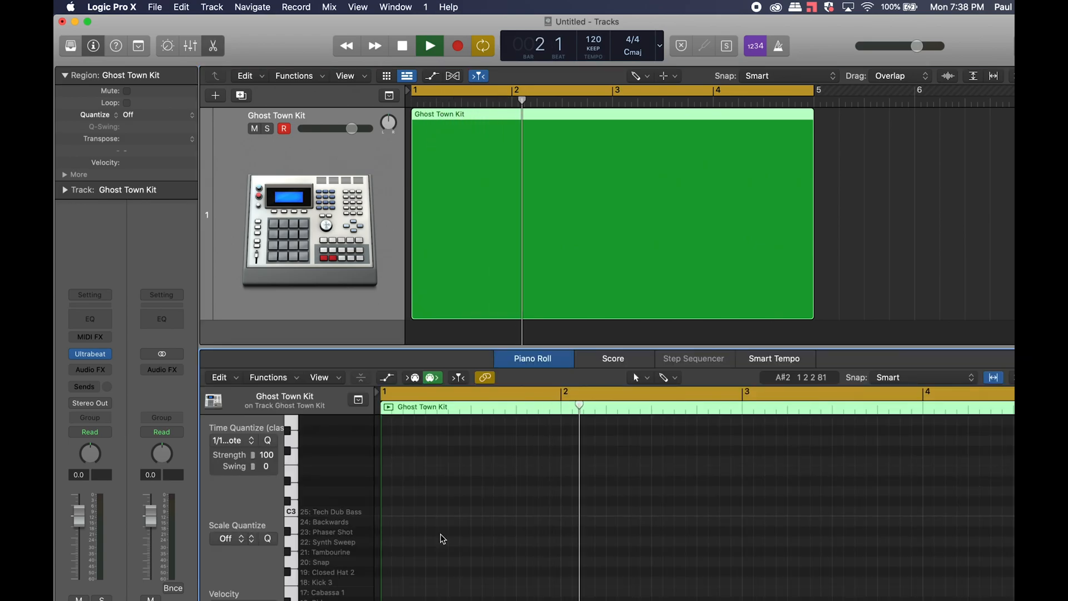
scroll(429, 572, down, 5)
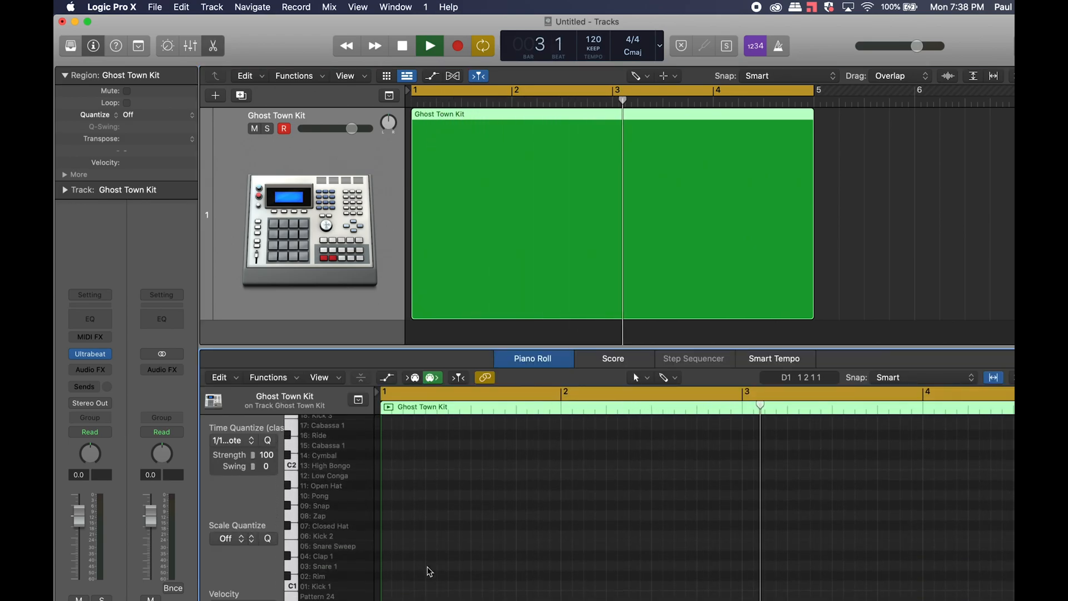
scroll(429, 572, down, 2)
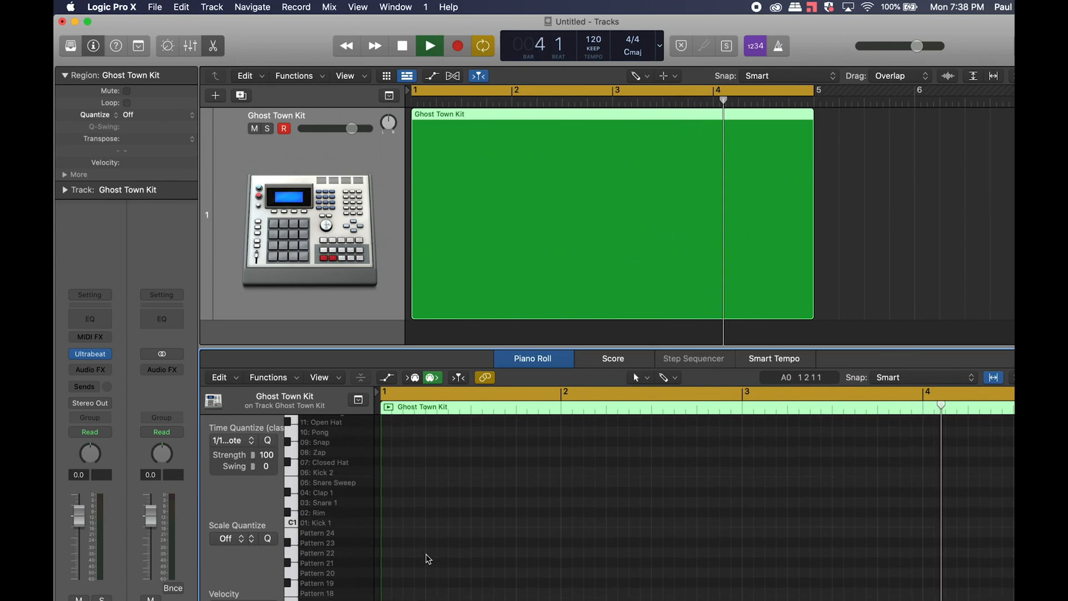
key(e)
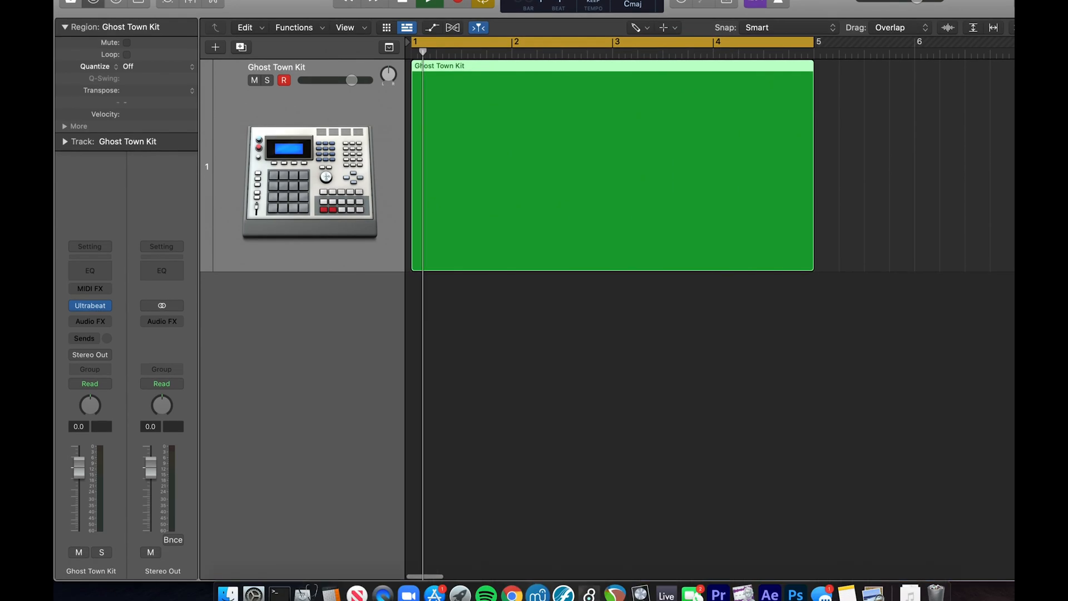
Step: Open the region in a separate Piano Roll window, bring the 01: Kick 1 lane into view and enlarge the window to fit all four bars
key(super+4)
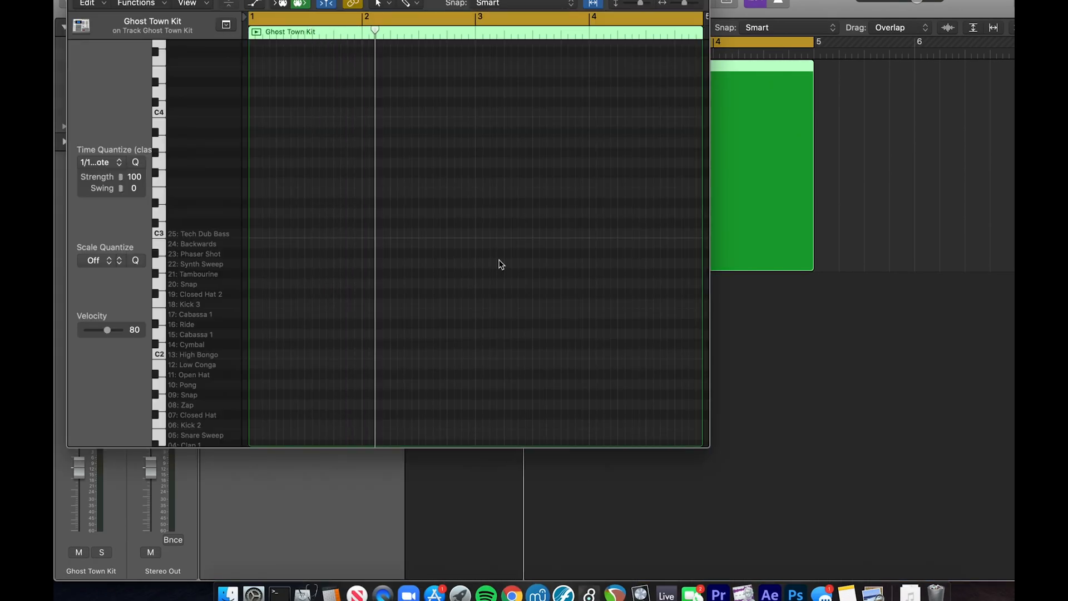
scroll(501, 264, down, 3)
scroll(501, 264, down, 3)
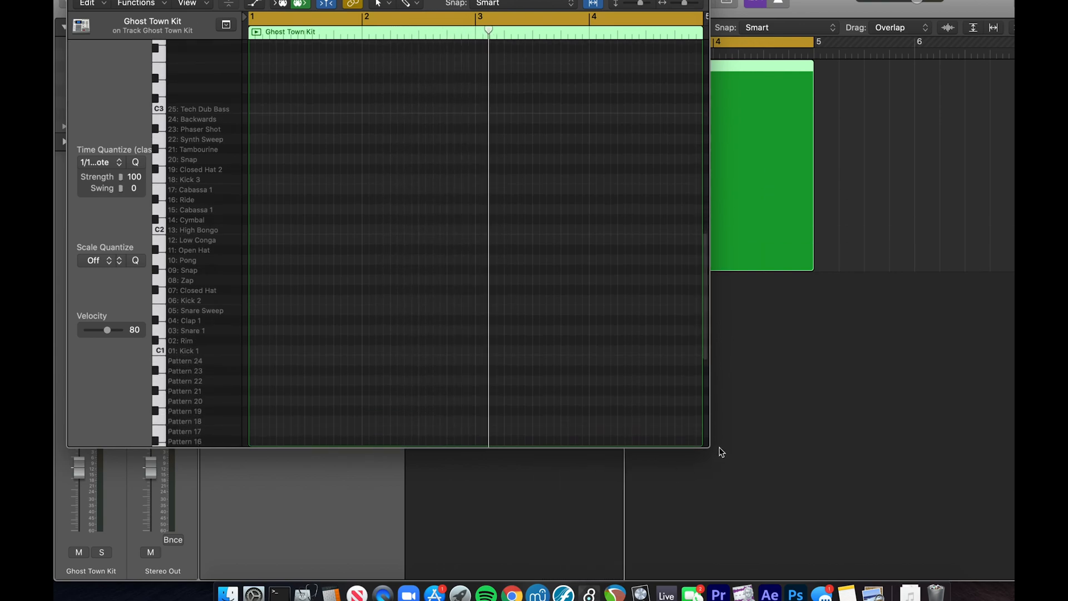
drag(709, 443, 968, 487)
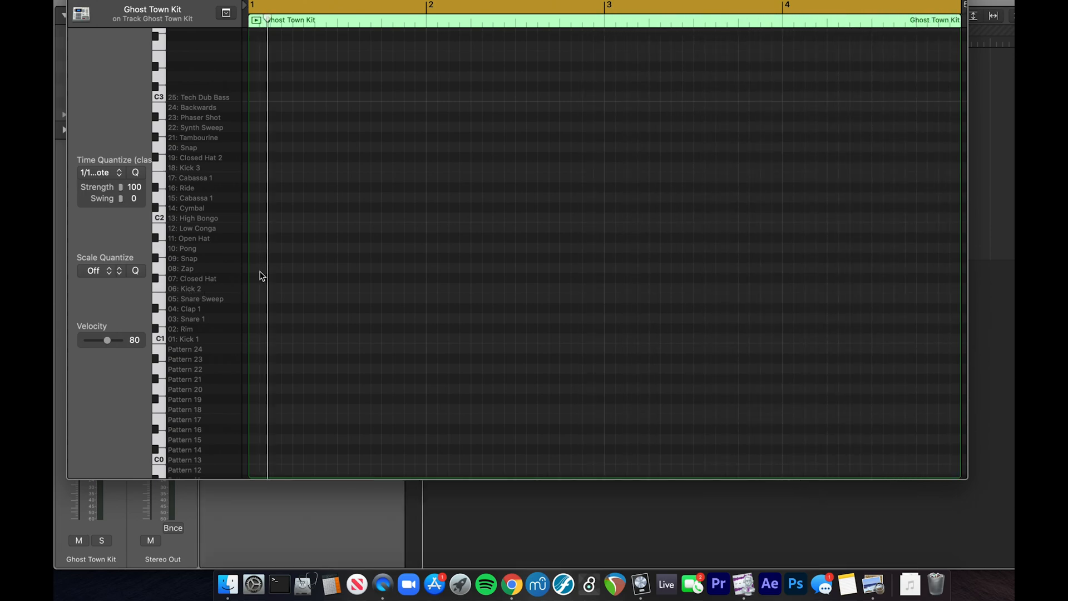
Step: With the Pencil Tool, add 06: Kick 2 notes on beat 1 of all four bars and move them to the 01: Kick 1 lane
key(t)
click(276, 280)
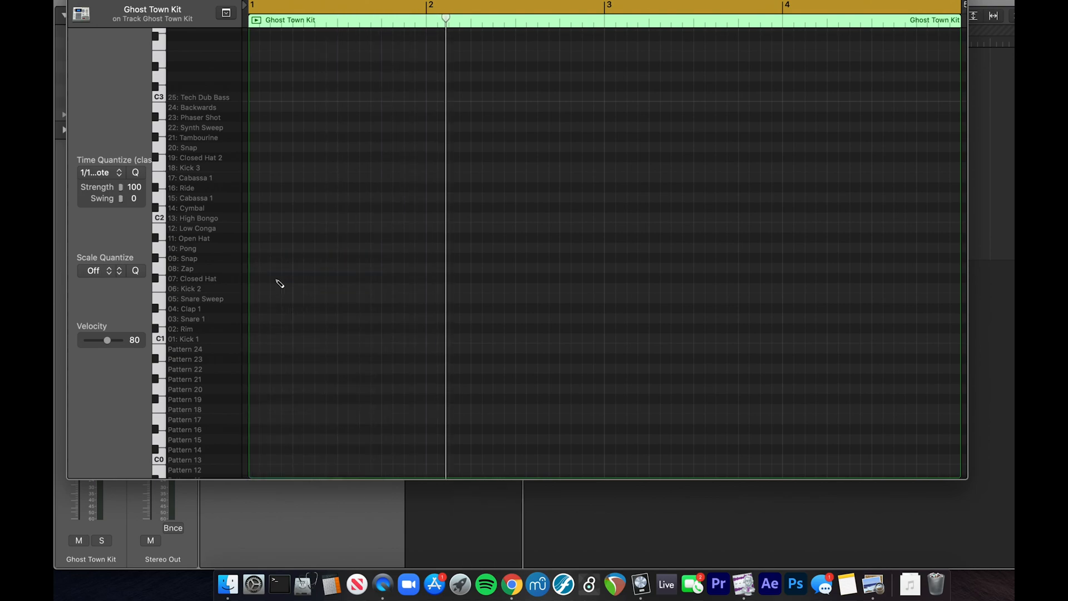
click(254, 288)
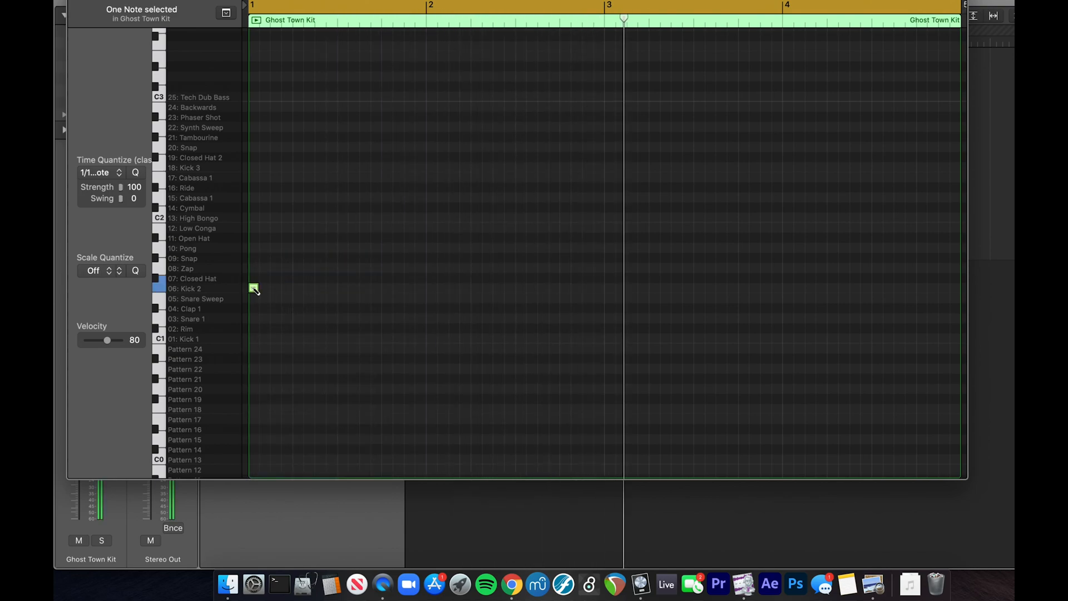
click(432, 288)
click(610, 288)
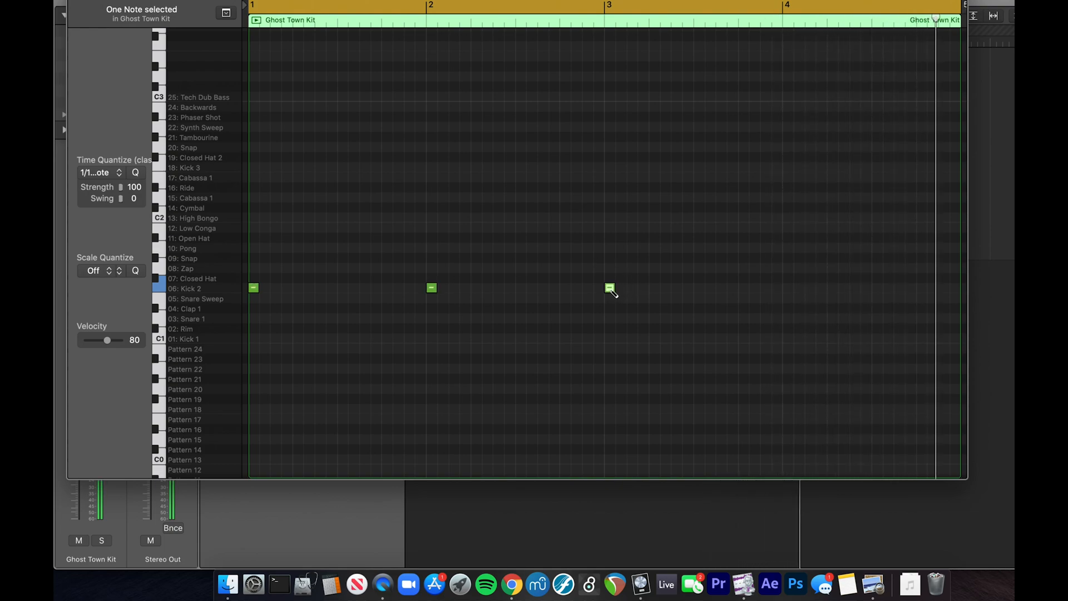
click(788, 288)
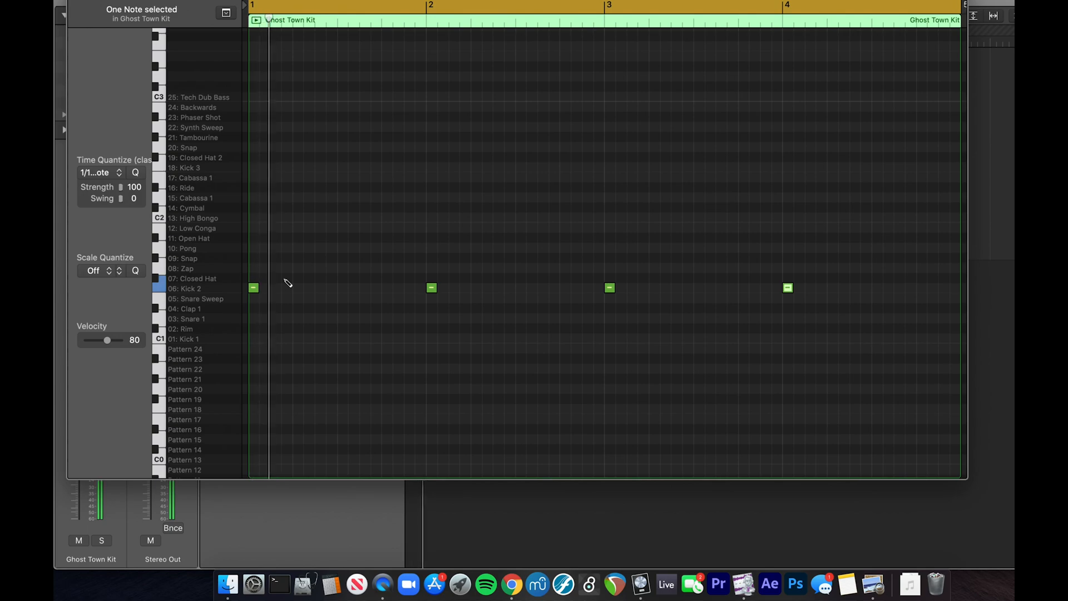
key(super+a)
drag(251, 295, 251, 340)
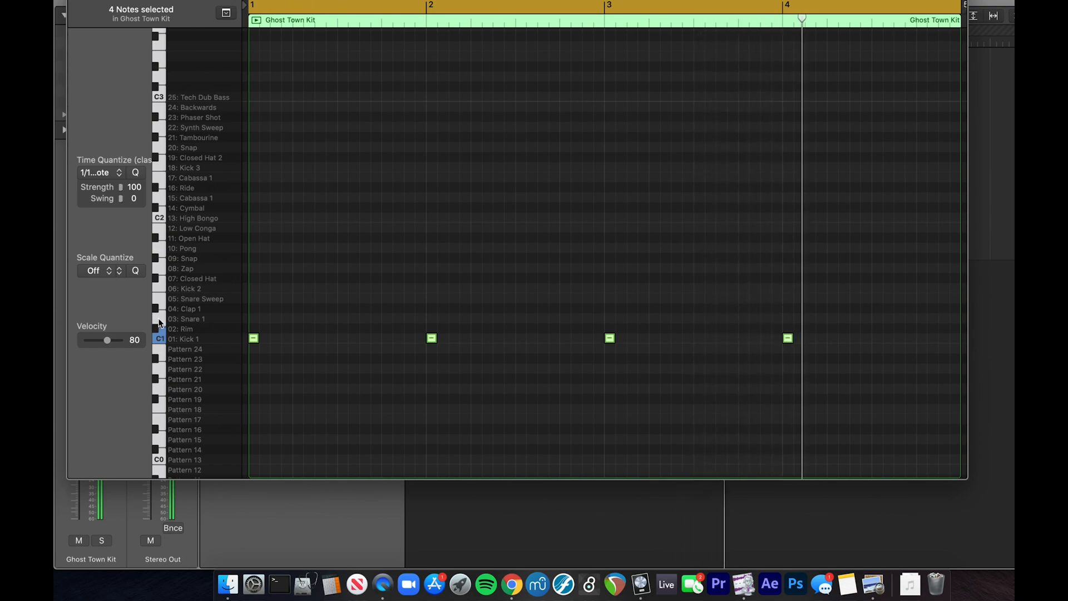
Step: Audition the snare, draw 03: Snare 1 notes on beats 2 and 4 of bar 1 and locate the playhead at both beats
click(159, 301)
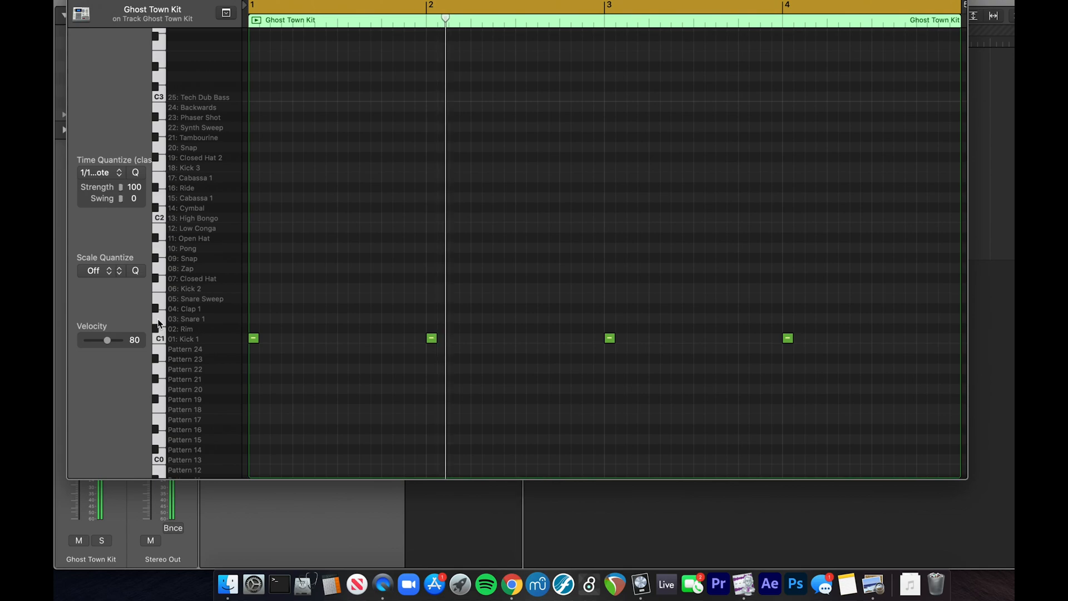
click(298, 318)
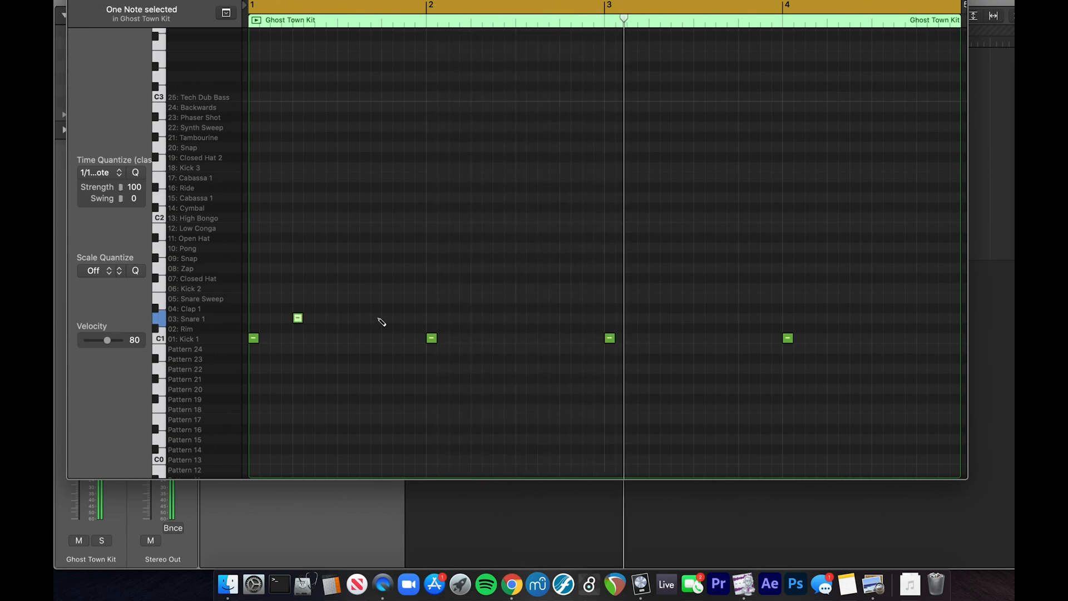
click(387, 318)
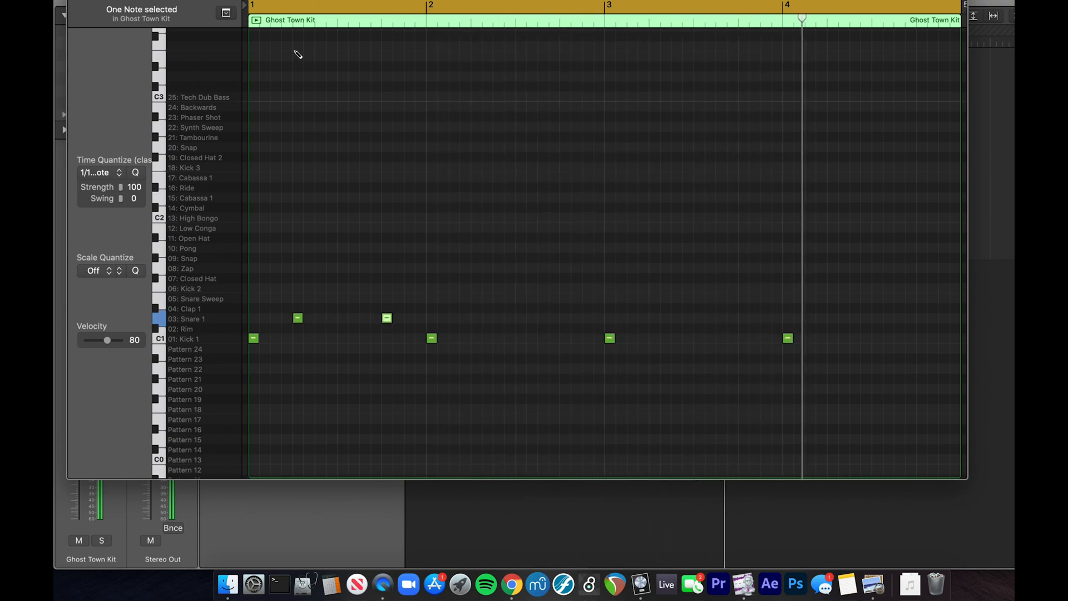
click(292, 23)
click(380, 22)
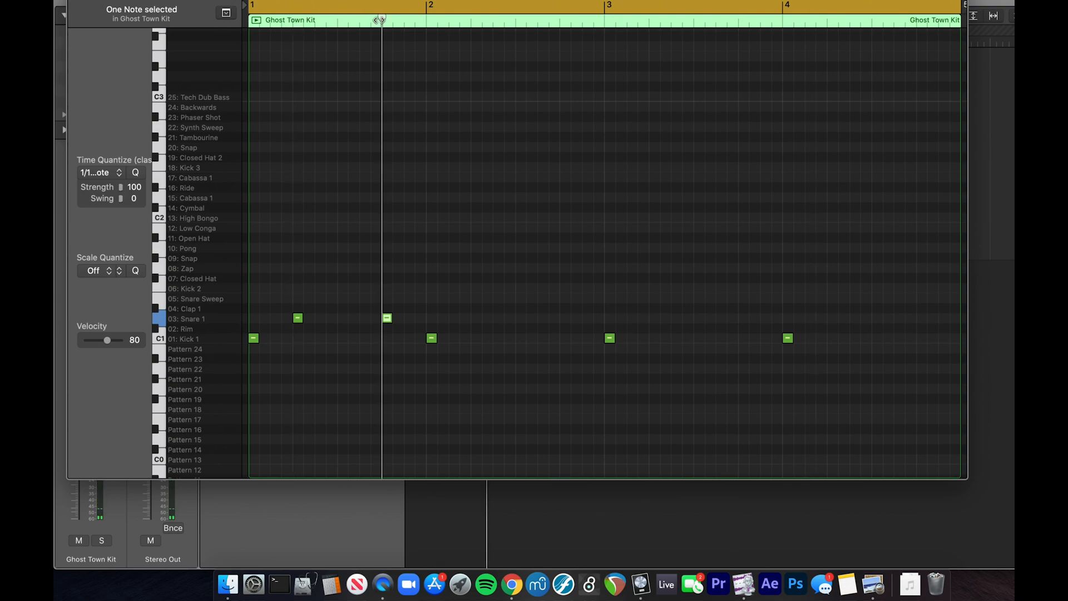
Step: Draw 03: Snare 1 notes on beats 2 and 4 of bars 2 to 4, plus an extra hit half a beat after bar 4's last one
click(470, 23)
click(559, 22)
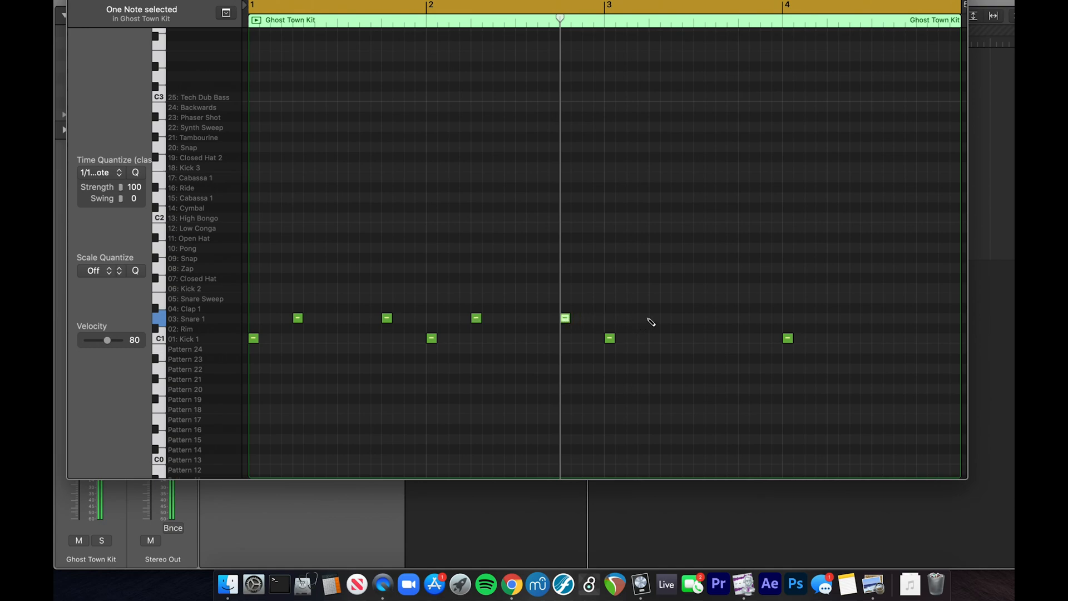
click(743, 318)
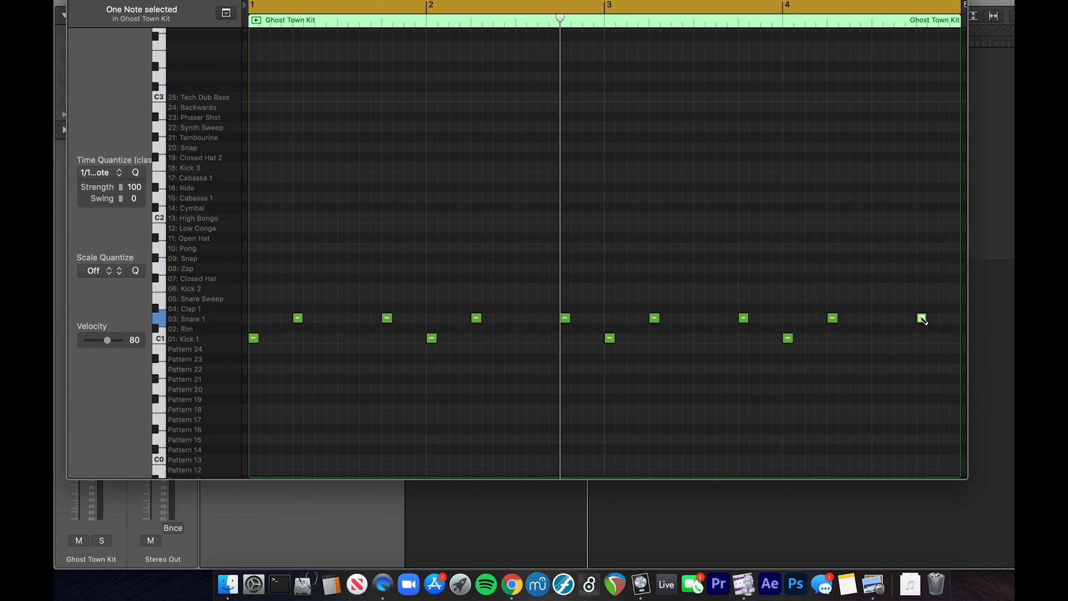
key(space)
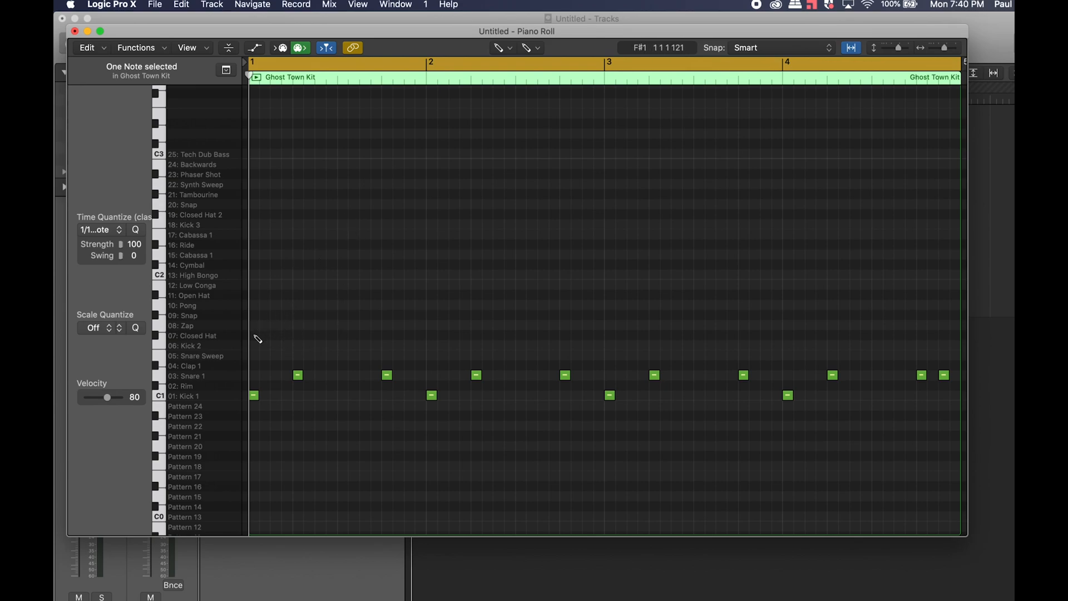
Step: Draw eight sixteenth notes on 07: Closed Hat in bar 1, fill the lane through bar 4 with the Brush Tool and play the beat
click(276, 336)
click(287, 336)
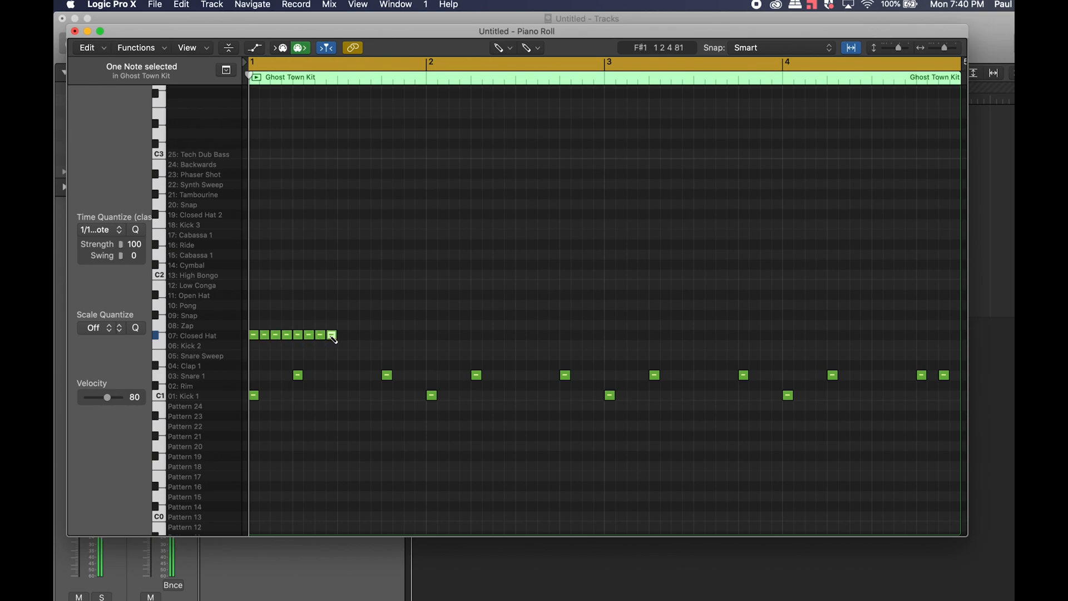
key(t)
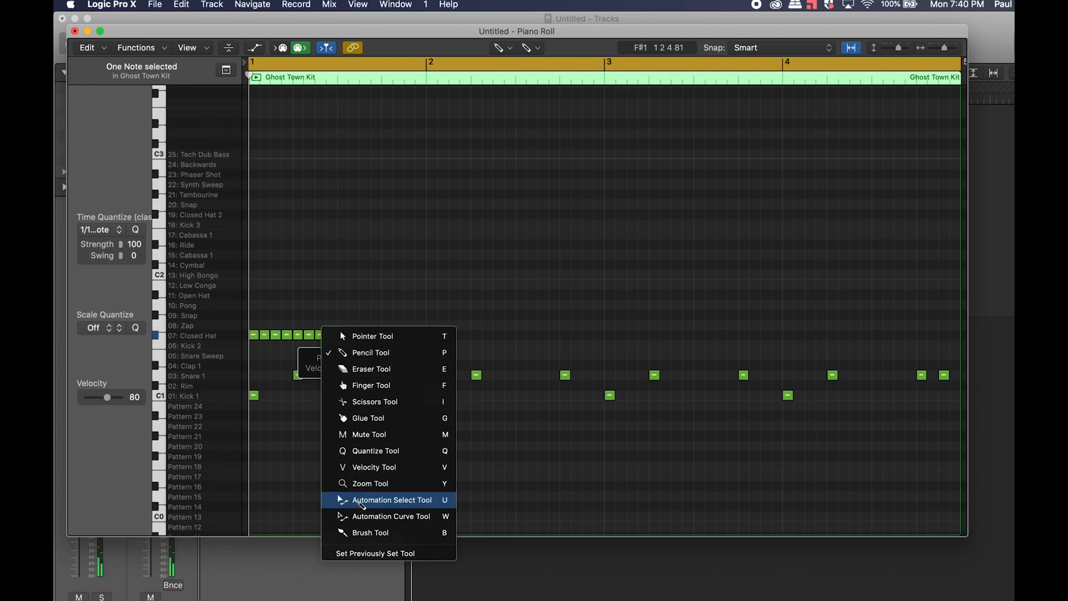
click(368, 533)
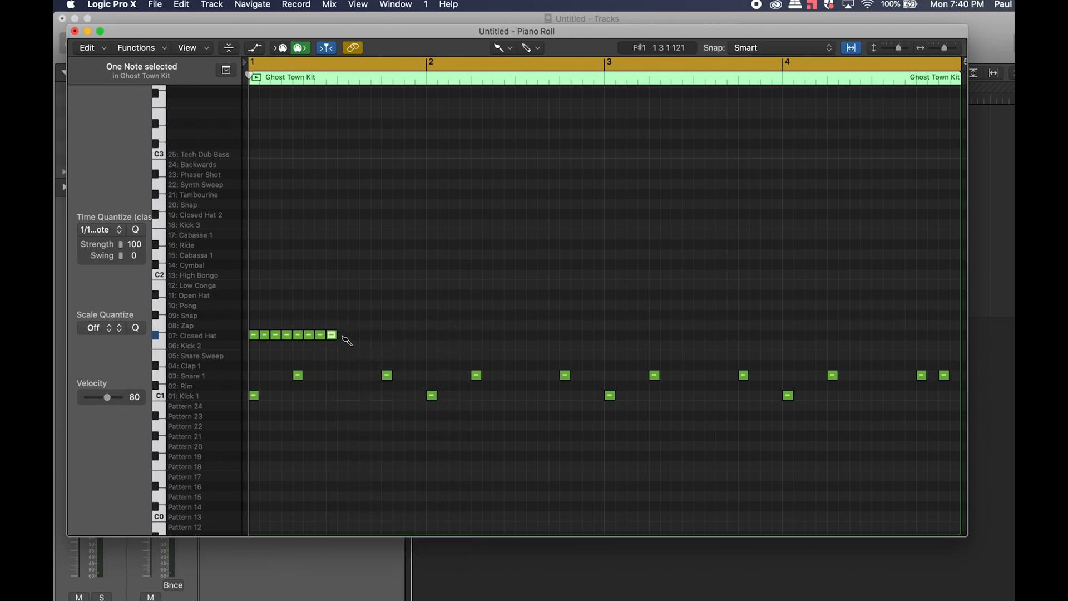
drag(344, 337, 536, 343)
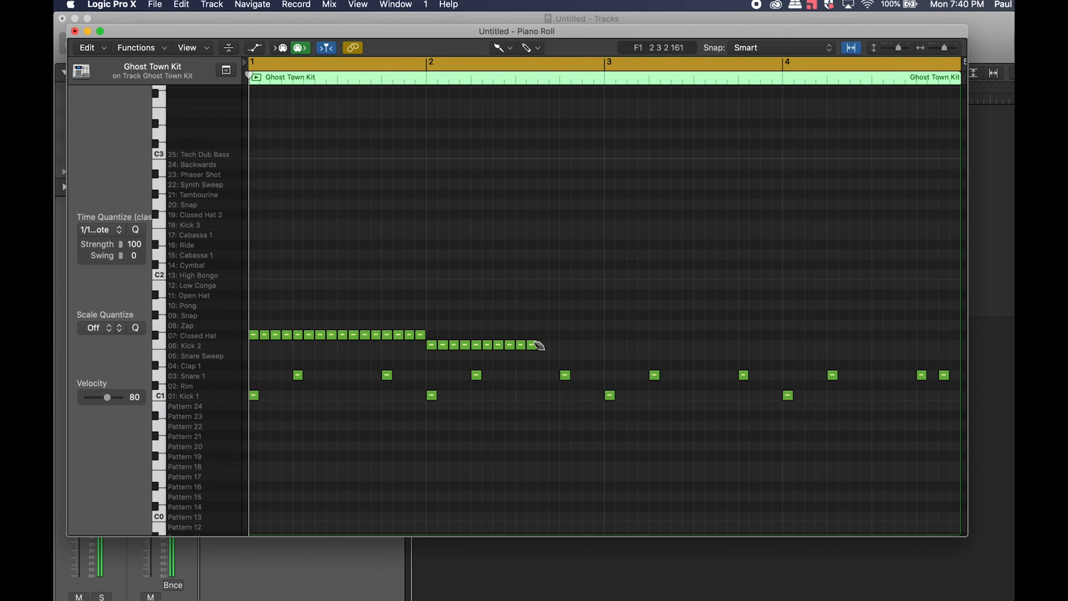
key(super+z)
drag(345, 339, 955, 334)
key(space)
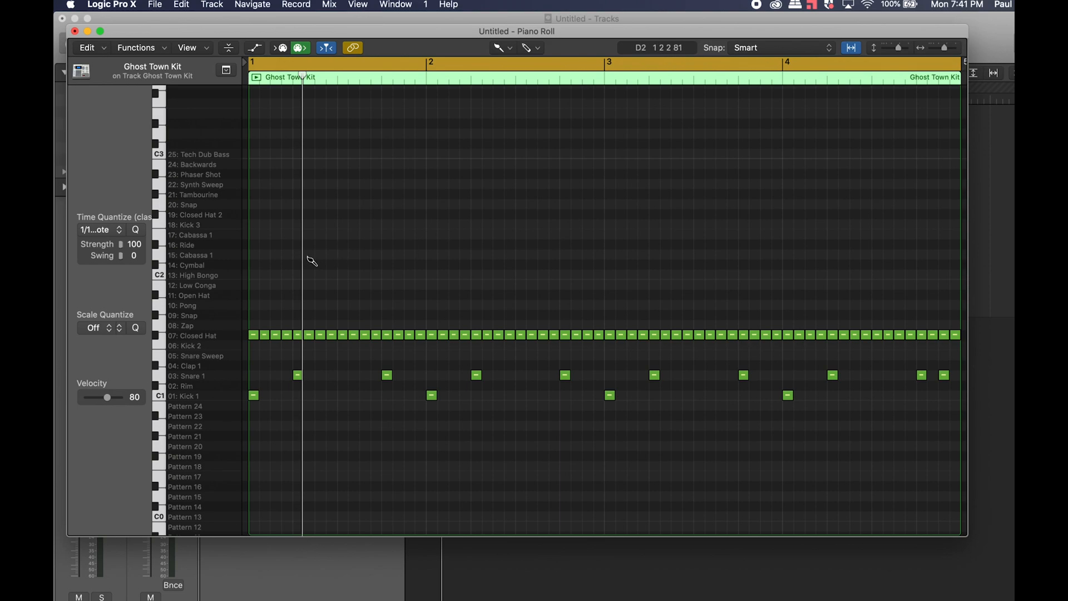
Step: Audition 11: Open Hat, remove the 07: Closed Hat note on the third sixteenth of beat 2 in bar 1 and return to the Pointer Tool
click(156, 298)
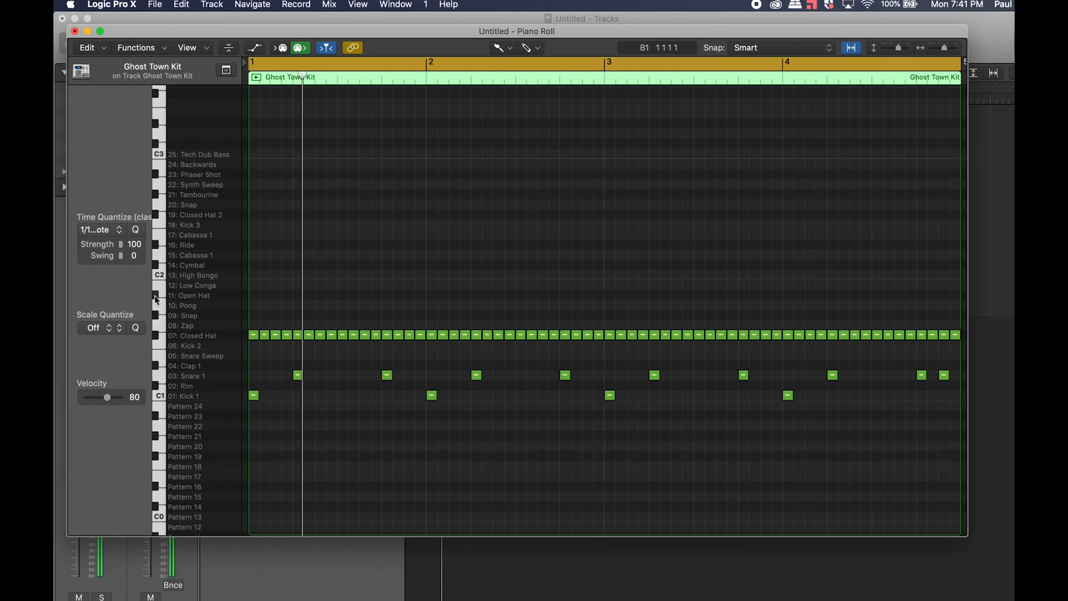
click(156, 336)
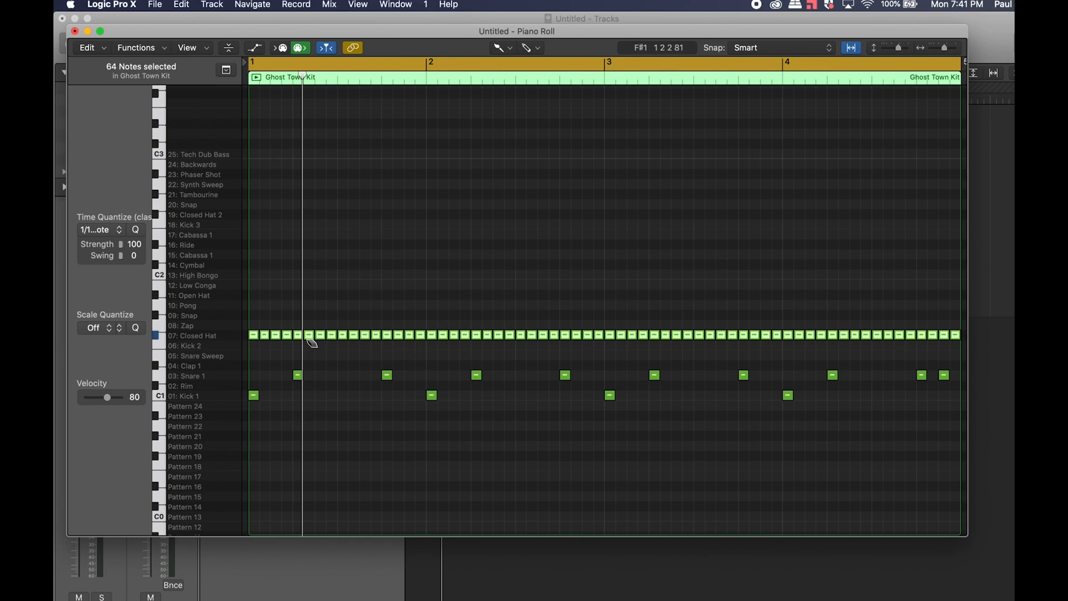
click(328, 335)
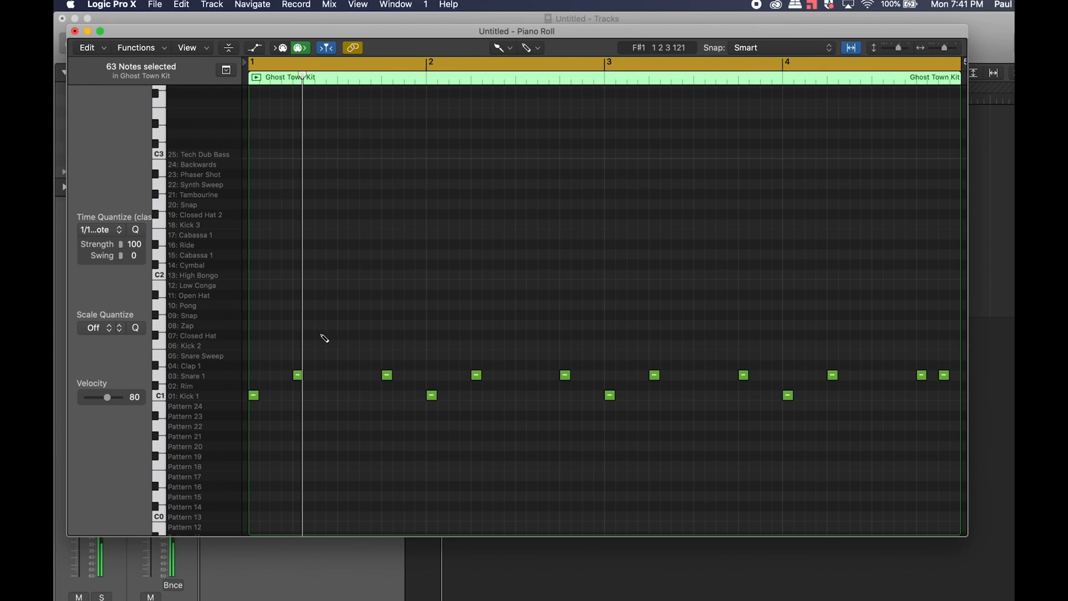
key(super+z)
key(t)
key(t)
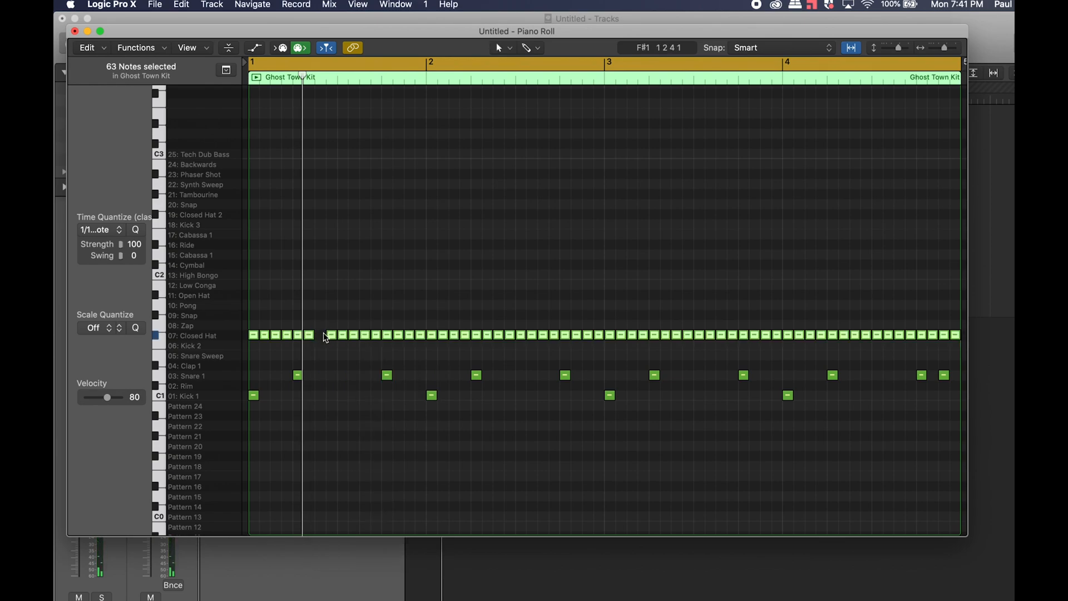
Step: Draw an 11: Open Hat note on the third sixteenth of beat 2 in bar 1 with the Pencil Tool
key(b)
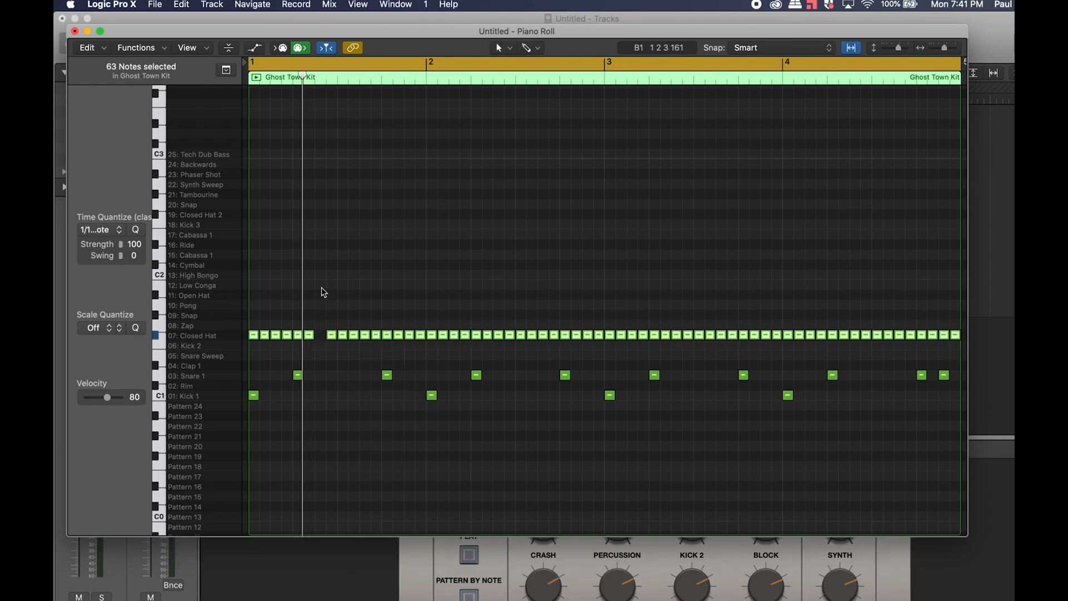
click(327, 284)
key(t)
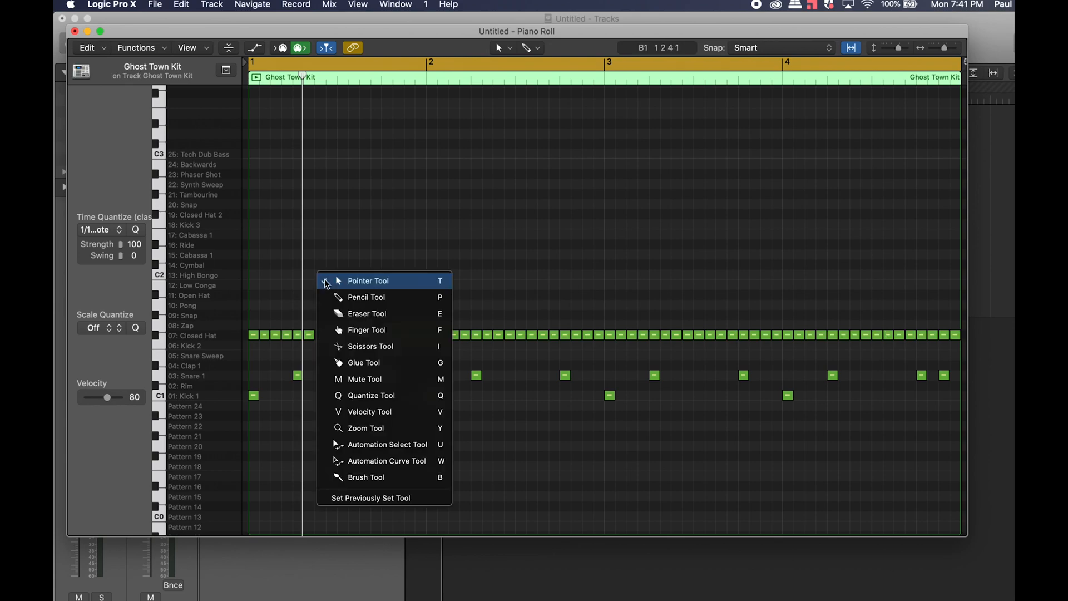
click(328, 297)
click(320, 294)
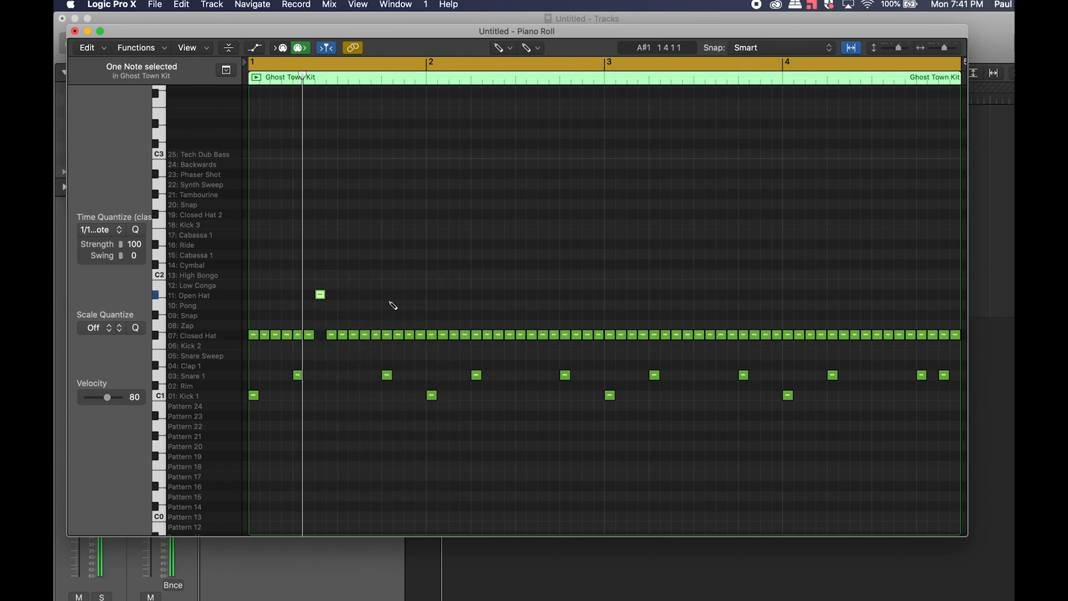
Step: Swap 07: Closed Hat for 11: Open Hat on beat 2's fourth sixteenth in bars 2–4 and beat 4's in bar 3, and play the beat
click(511, 334)
click(512, 334)
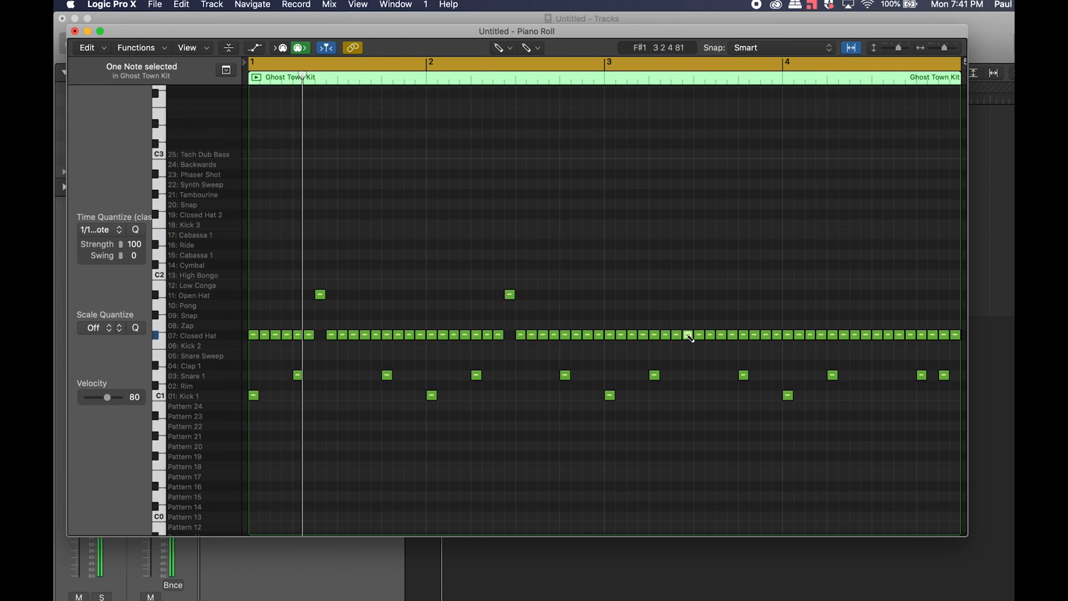
key(Delete)
drag(867, 337, 868, 301)
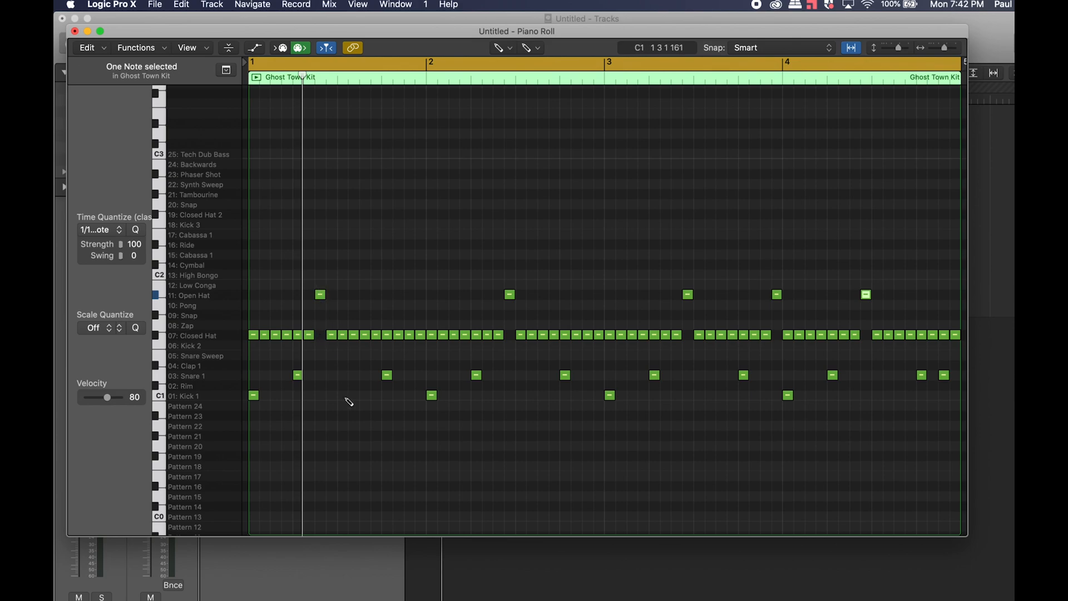
key(space)
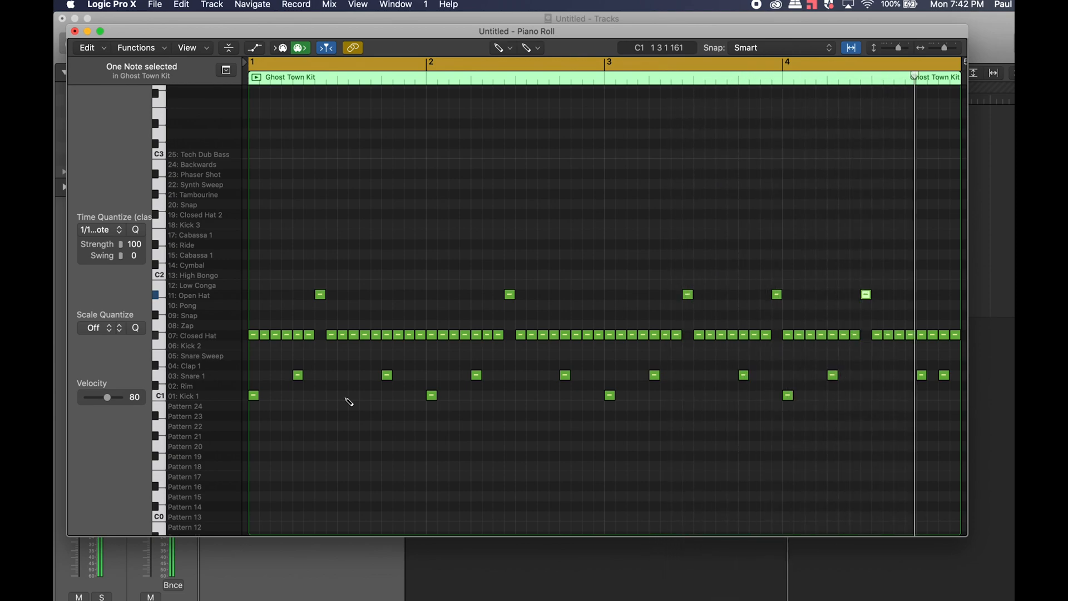
Step: Swap 07: Closed Hat for 11: Open Hat in bar 4 on beat 3's fourth sixteenth and beat 4's second and fourth sixteenths
click(923, 336)
key(Delete)
click(922, 295)
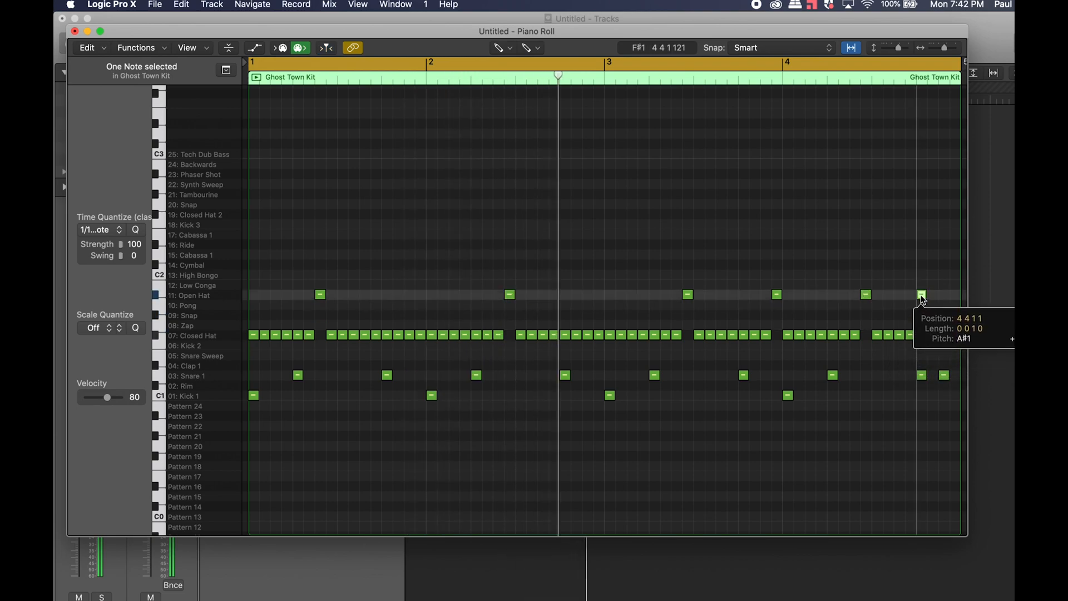
click(944, 285)
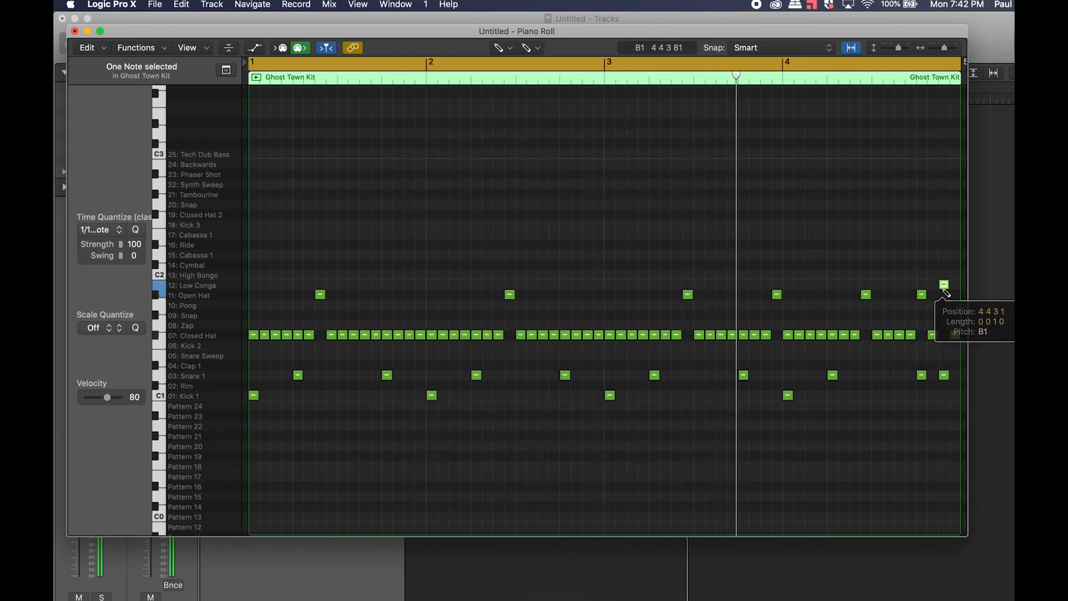
drag(944, 284, 925, 335)
click(933, 295)
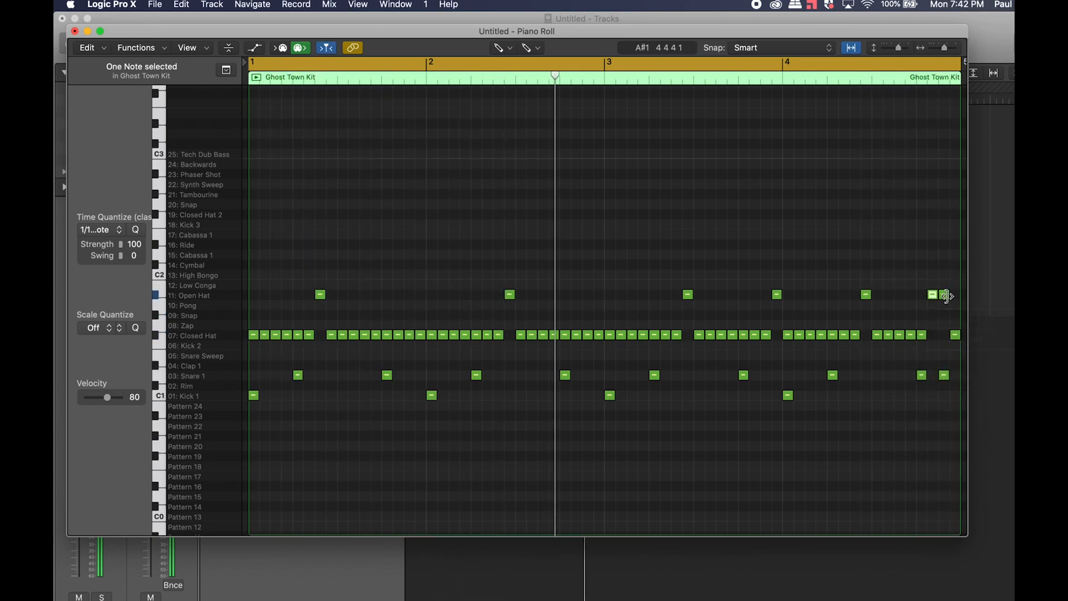
mouse_move(947, 299)
mouse_down()
mouse_move(947, 335)
mouse_move(955, 295)
mouse_up()
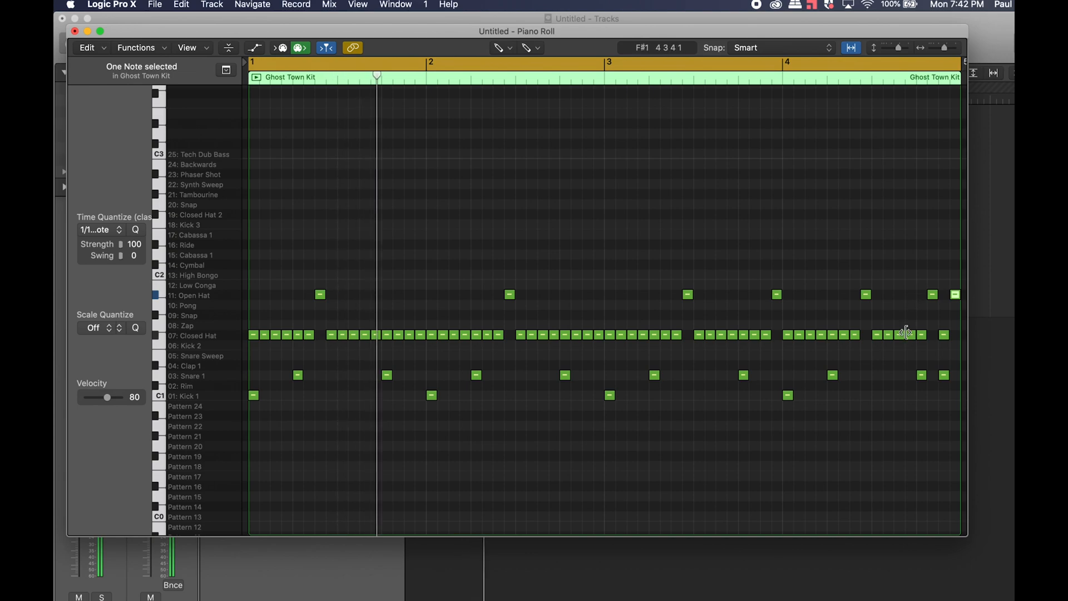
drag(914, 338, 911, 295)
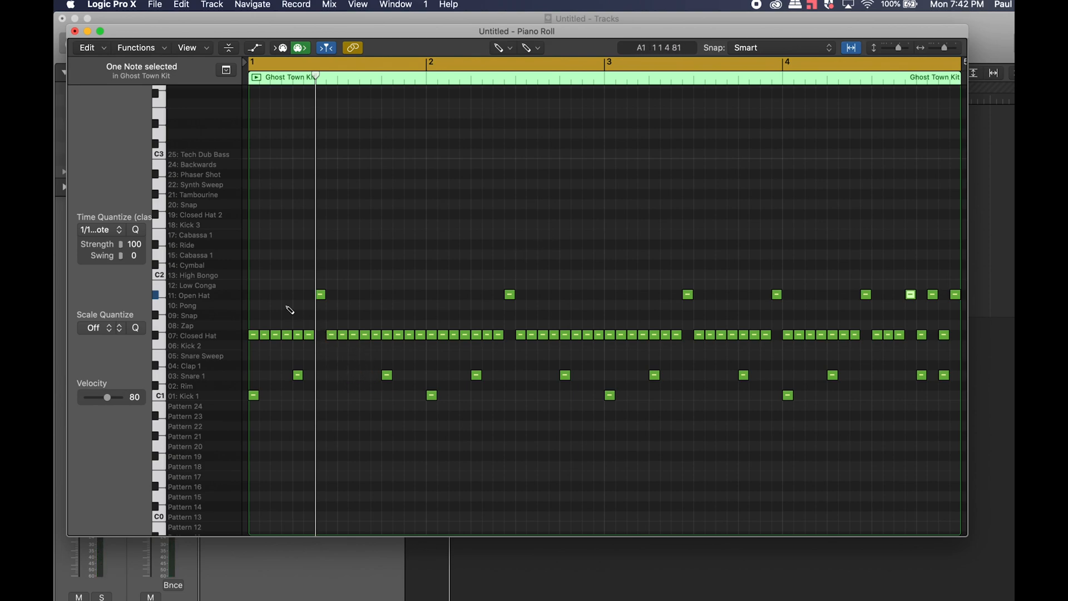
Step: With the Velocity Tool, raise alternate 07: Closed Hat notes in bar 1, including beat 3's fourth sixteenth to 120 and beat 4's second to 104
key(t)
key(t)
key(t)
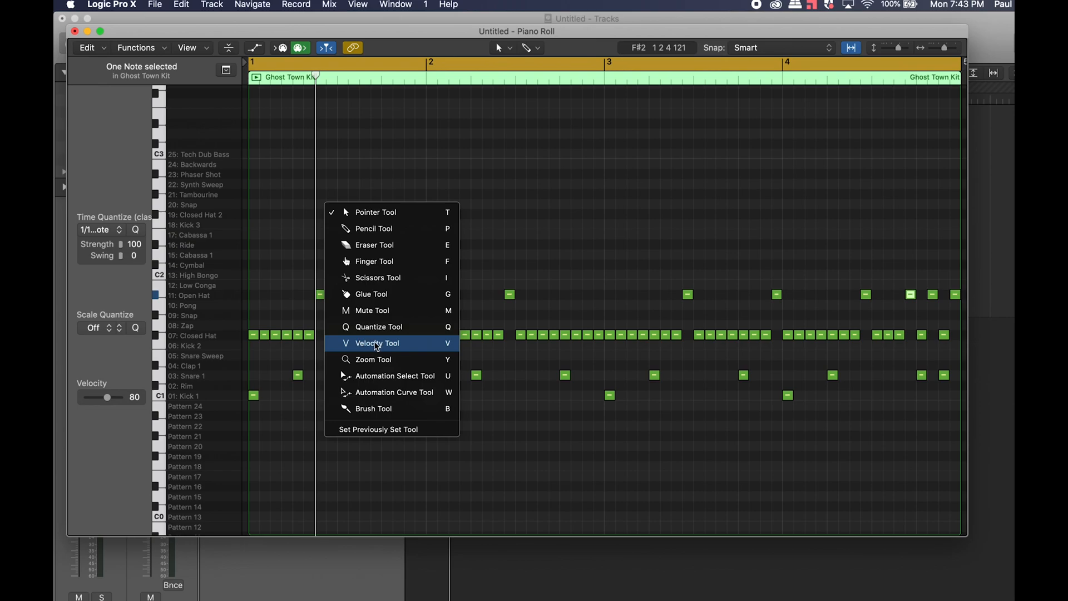
click(377, 346)
drag(266, 335, 293, 294)
drag(357, 336, 379, 272)
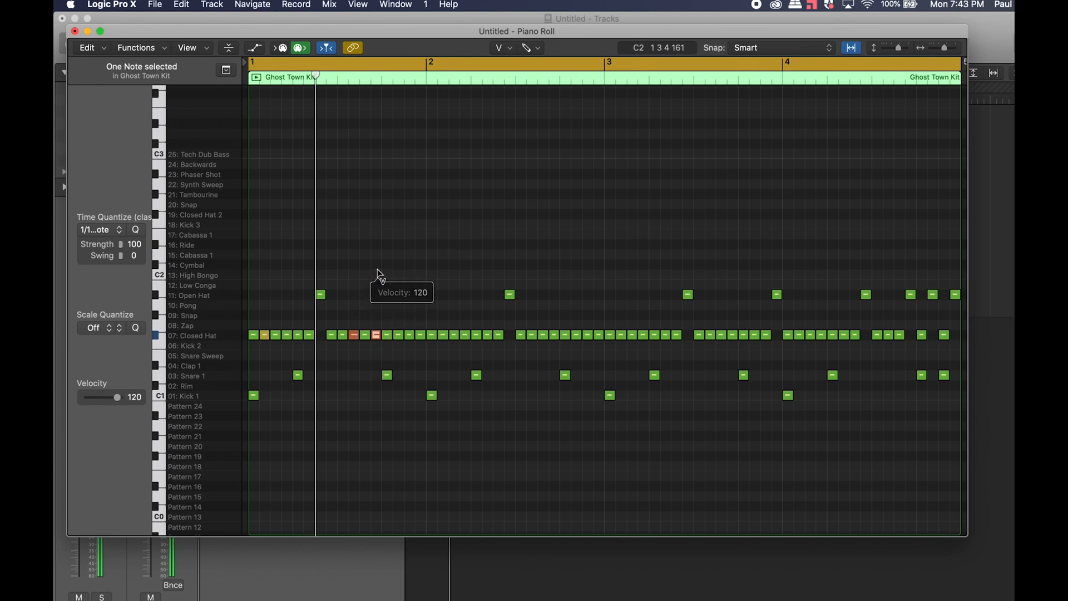
drag(399, 335, 397, 304)
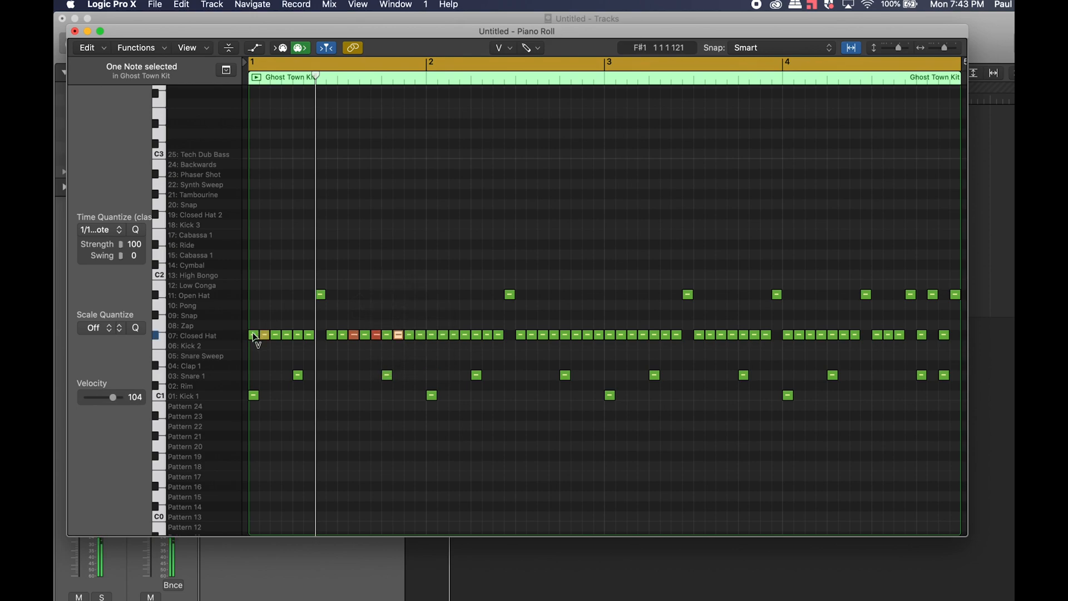
Step: Vary the velocities of the 07: Closed Hat notes in beats 1 and 2 of bar 1, making each beat's first note loudest
drag(258, 334, 314, 184)
click(309, 336)
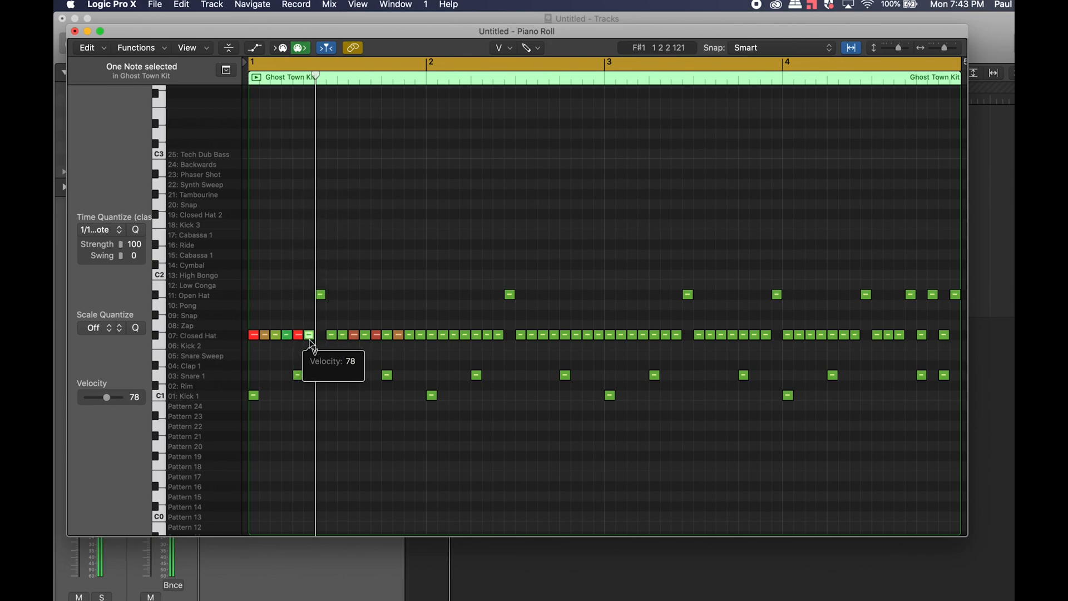
drag(310, 338, 340, 353)
Step: Copy the first four 07: Closed Hat notes of bar 1 and paste them in place of the notes on beat 3
key(t)
key(t)
drag(290, 317, 249, 349)
drag(341, 319, 380, 343)
key(Delete)
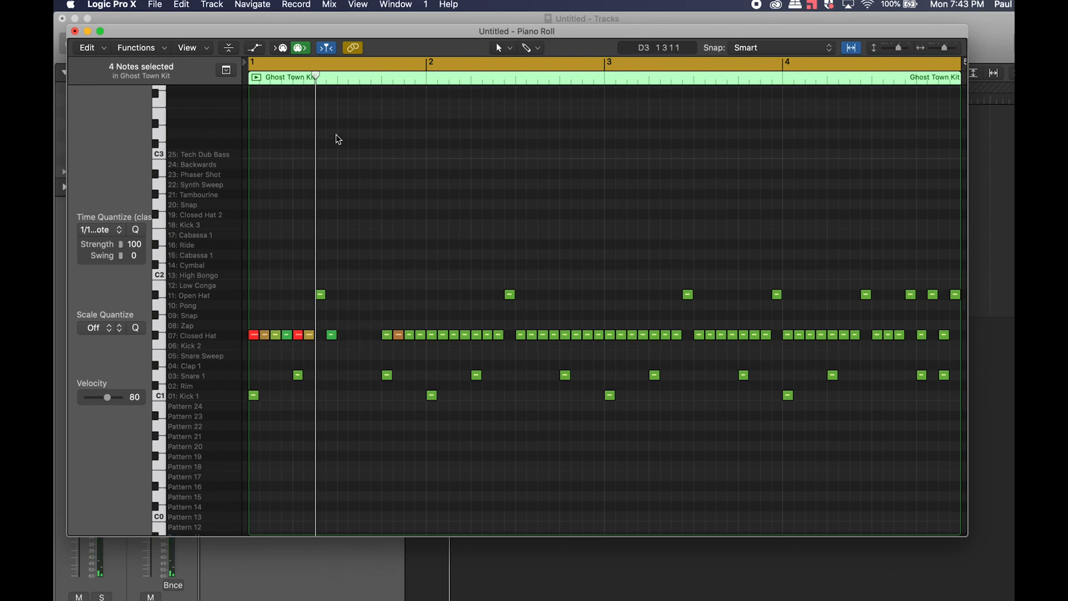
click(337, 78)
key(super+v)
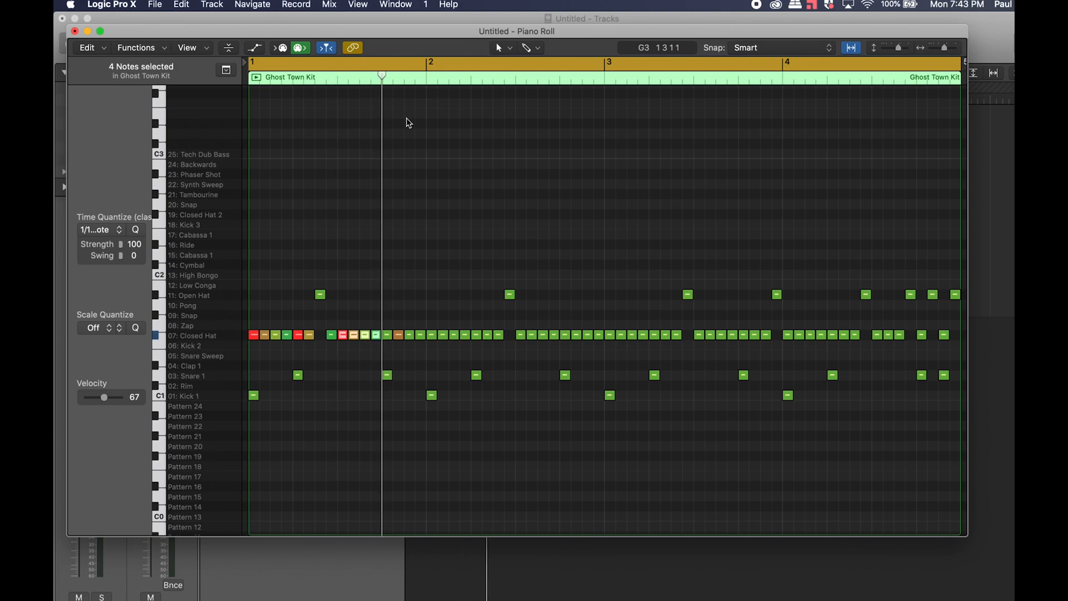
Step: Try to paste the copied four-note hat pattern over the existing 07: Closed Hat notes in bars 2 and 3
key(super+v)
key(super+v)
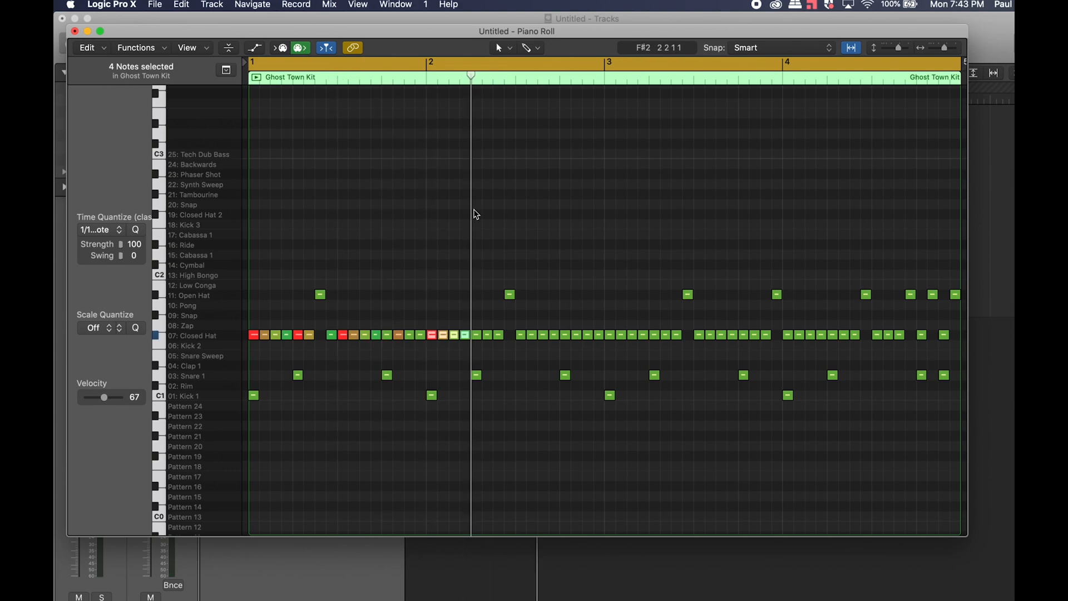
key(super+v)
click(513, 336)
key(super+z)
key(space)
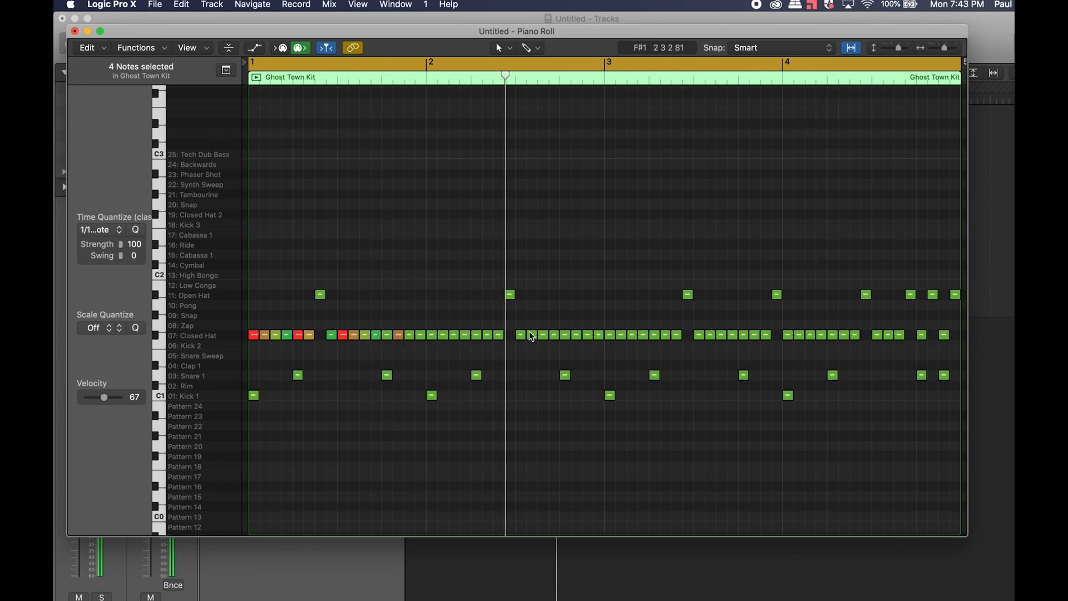
click(518, 81)
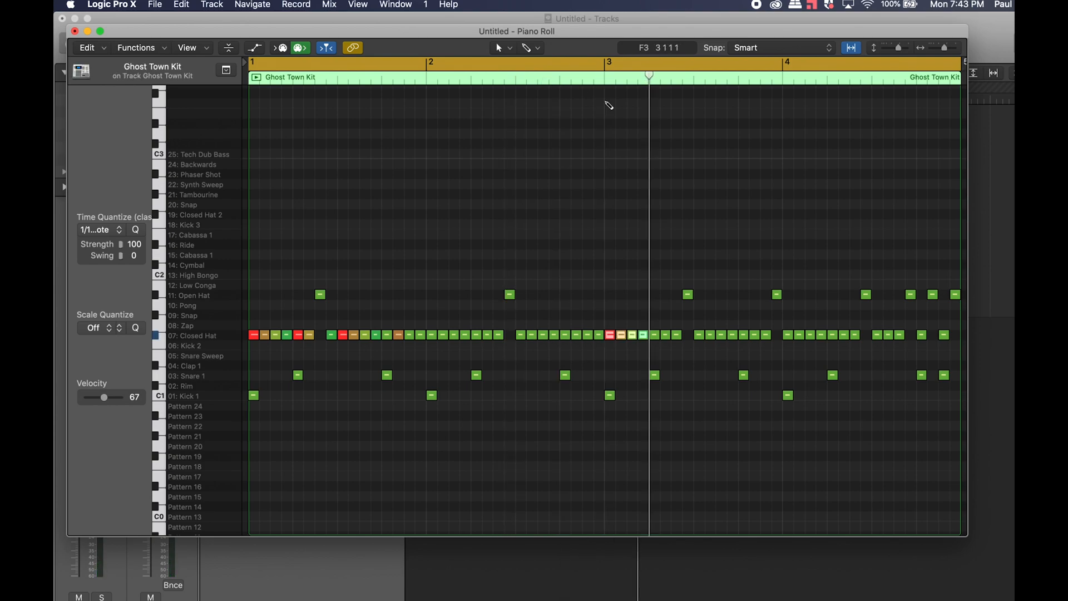
Step: Replace the 07: Closed Hat notes from beat 3 of bar 2 through beat 2 of bar 3 with four pastes of the copied pattern
drag(522, 317, 680, 348)
key(Delete)
click(515, 78)
key(super+v)
key(super+v)
key(super+v)
key(super+v)
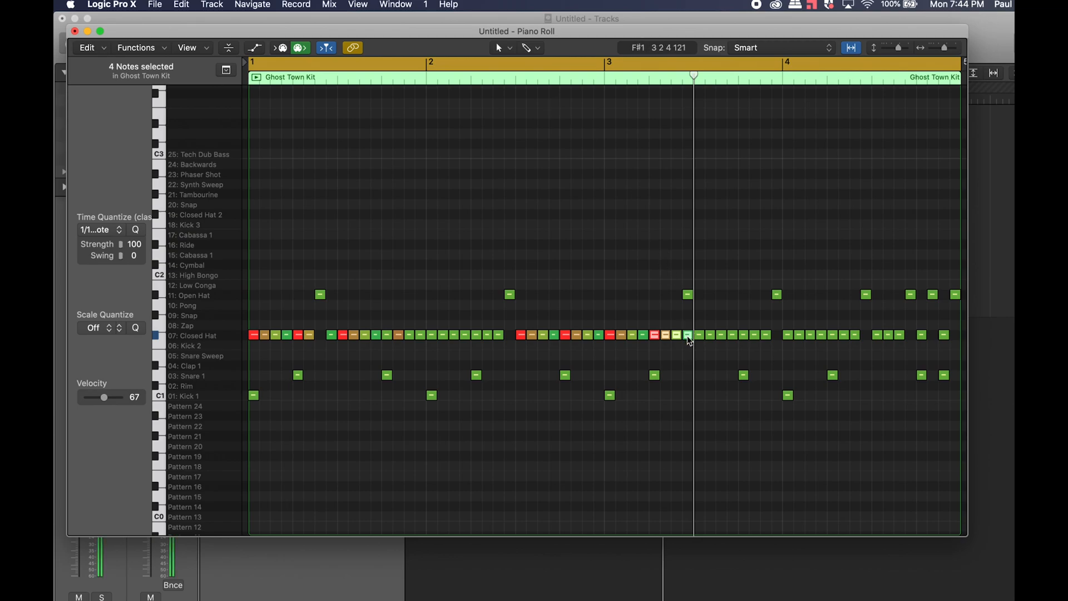
Step: Delete the 07: Closed Hat note that coincides with the open hat on the fourth sixteenth of beat 2 in bar 3
click(689, 366)
click(688, 334)
key(Delete)
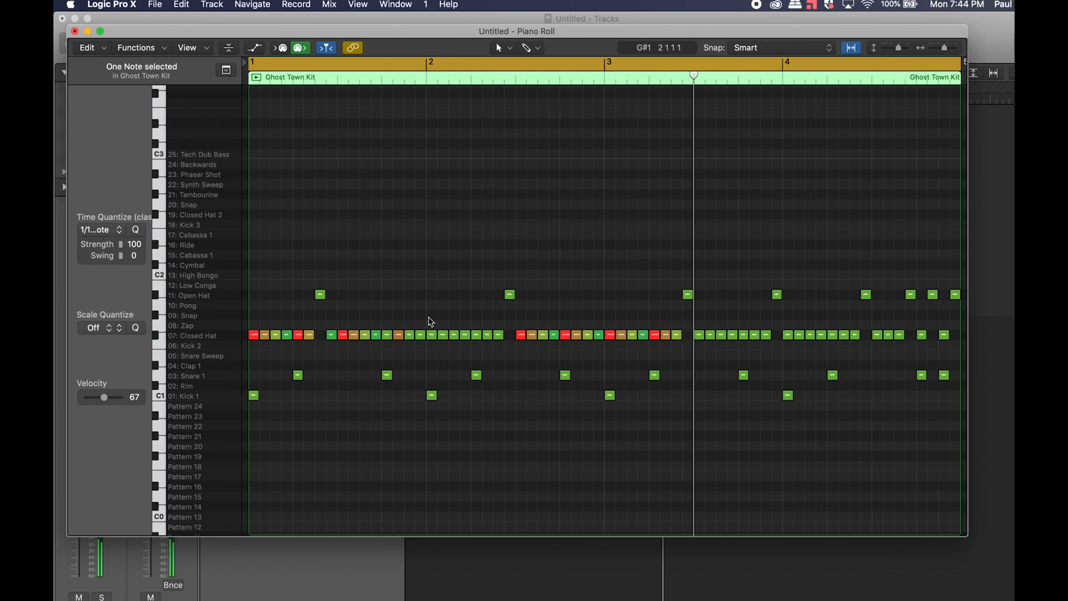
Step: Replace the 07: Closed Hat notes in beats 1 and 2 of bar 2 with two pastes of the copied four-note pattern
drag(429, 325, 506, 339)
key(Delete)
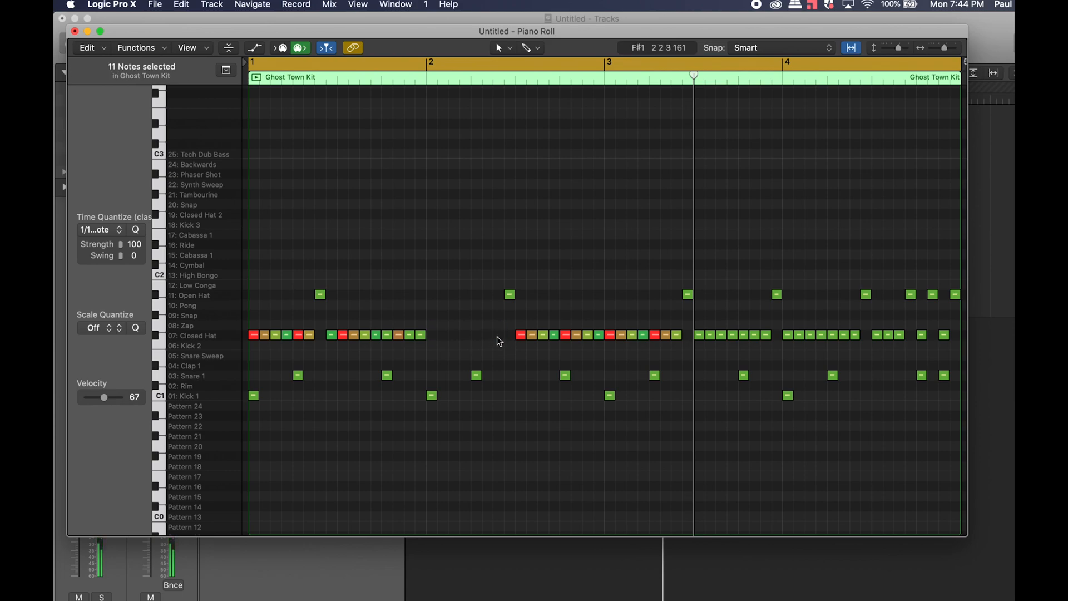
click(428, 87)
key(super+v)
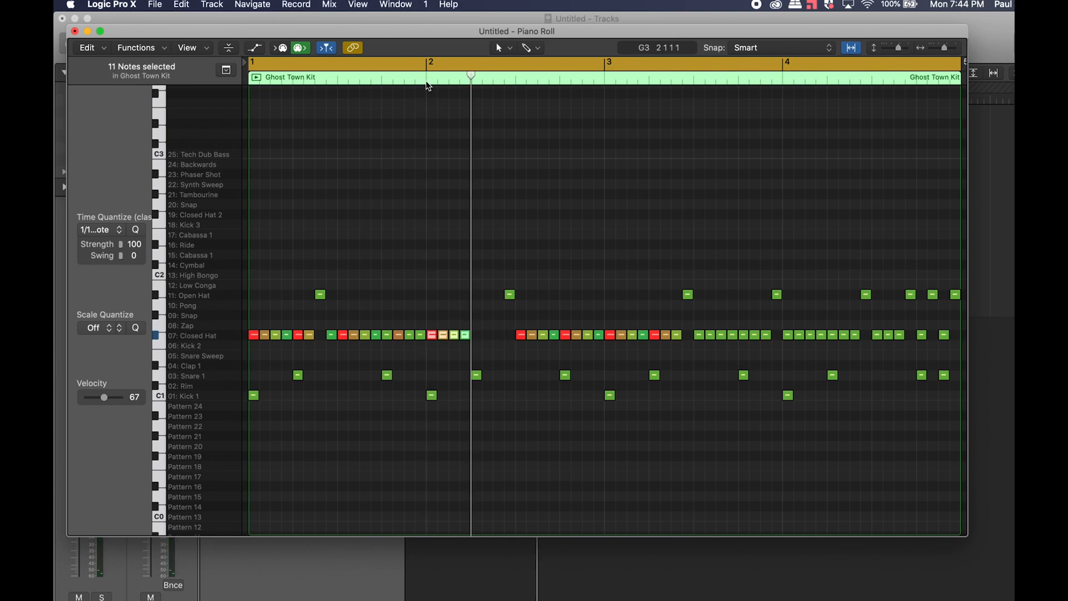
key(super+v)
Step: Remove the 07: Closed Hat note that coincides with bar 2's open hat and play the beat
click(510, 335)
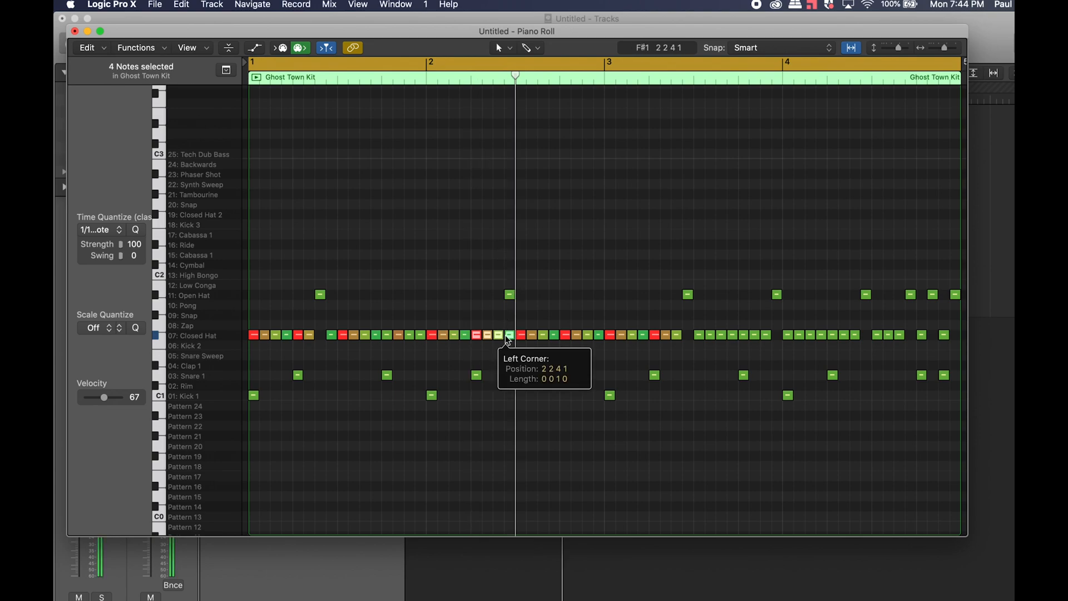
key(space)
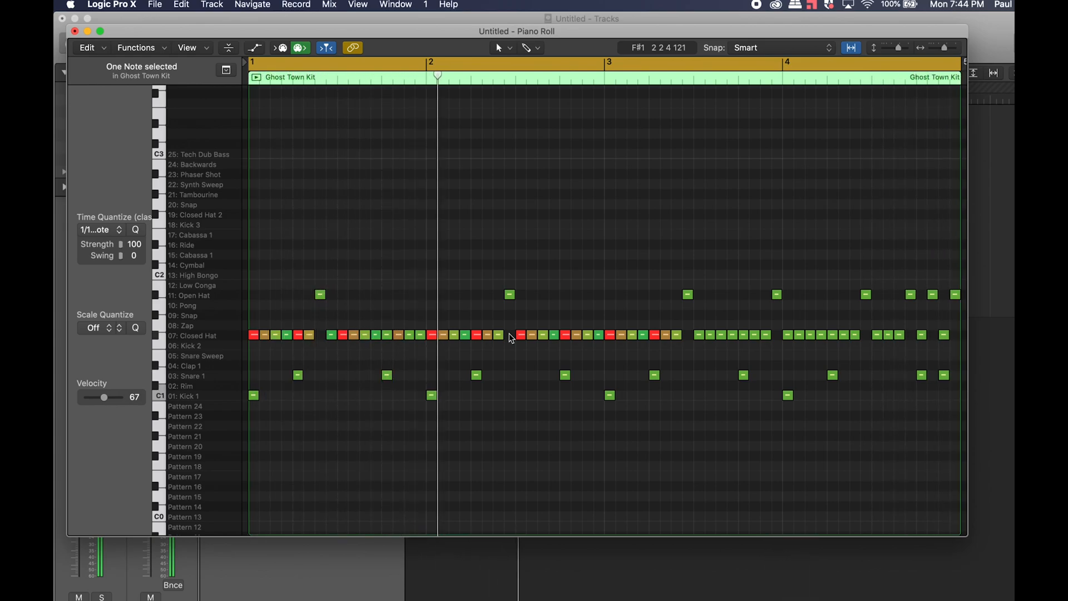
key(space)
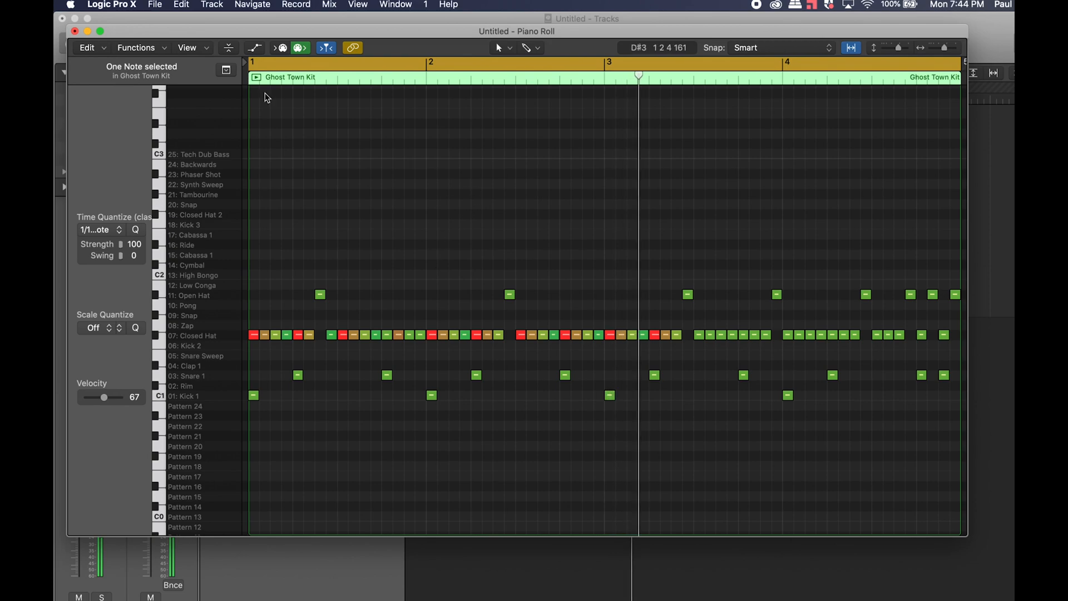
Step: Close the Piano Roll, turn off cycle mode and copy the Ghost Town Kit region to bar 5
click(75, 32)
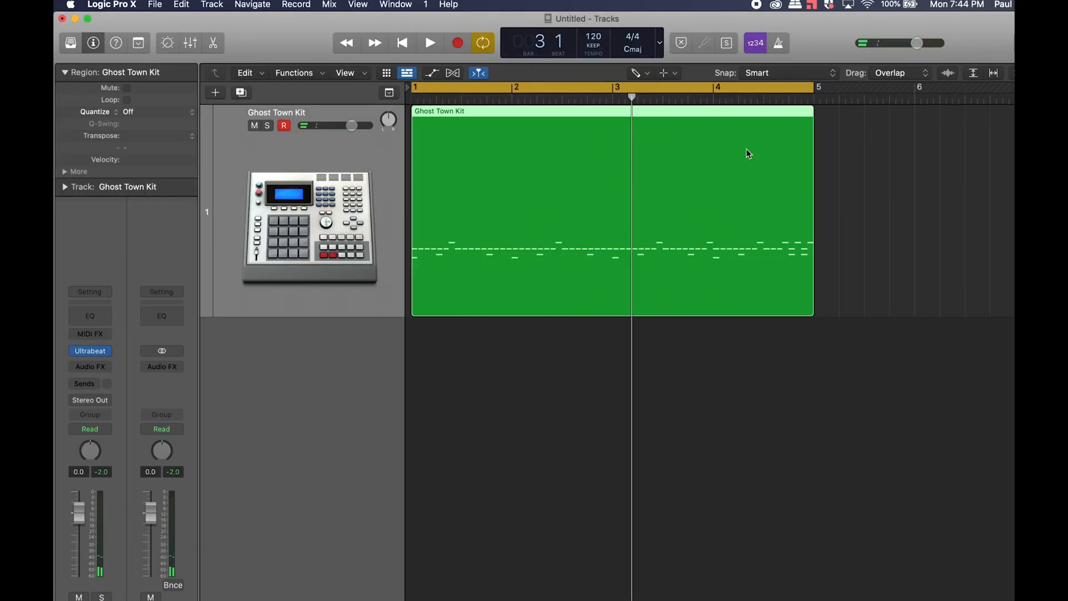
key(super+Left)
key(super+Left)
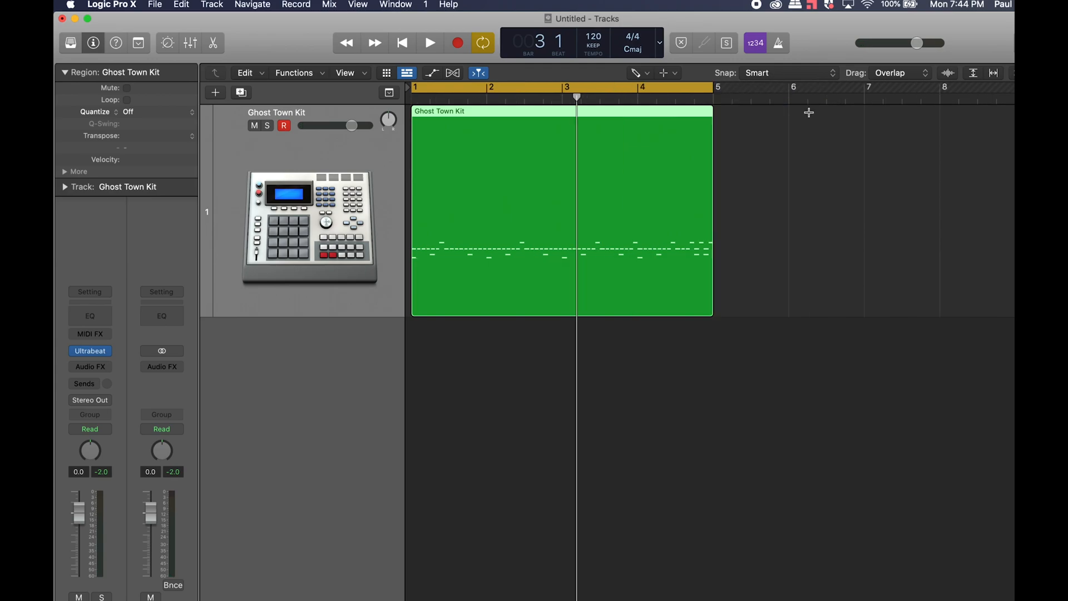
click(553, 91)
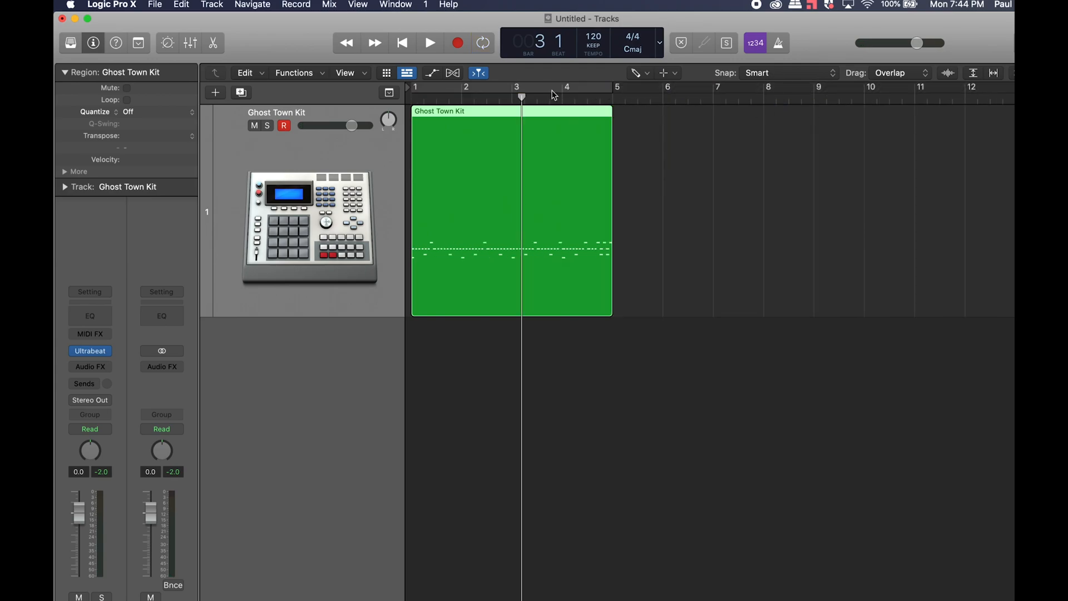
drag(542, 108, 745, 122)
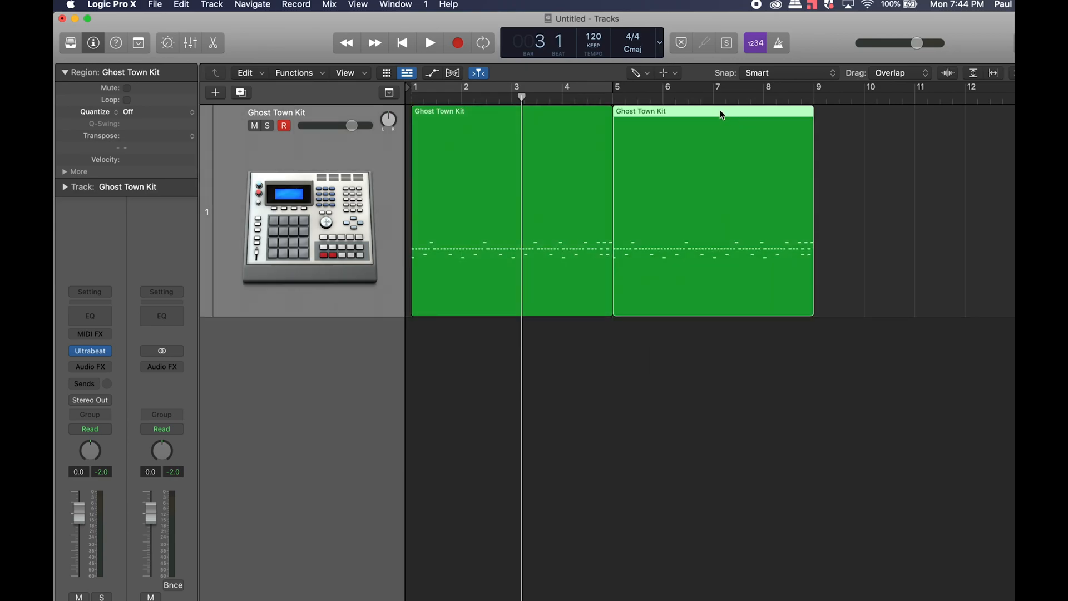
Step: Open the copied region in a separate Piano Roll window and duplicate all 03: Snare 1 notes onto the 04: Clap 1 lane
double_click(723, 115)
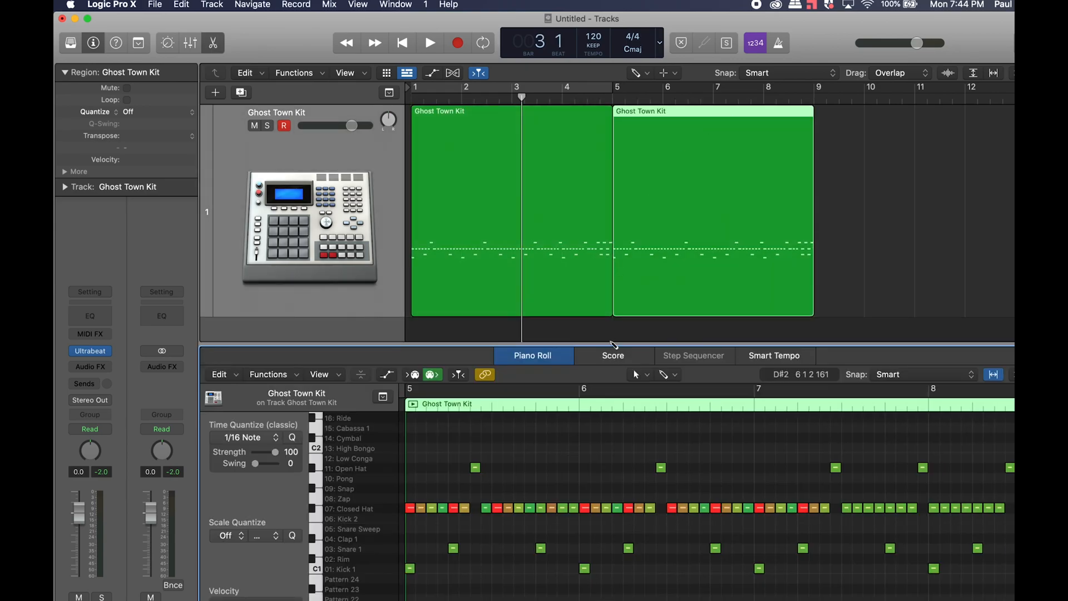
key(super+4)
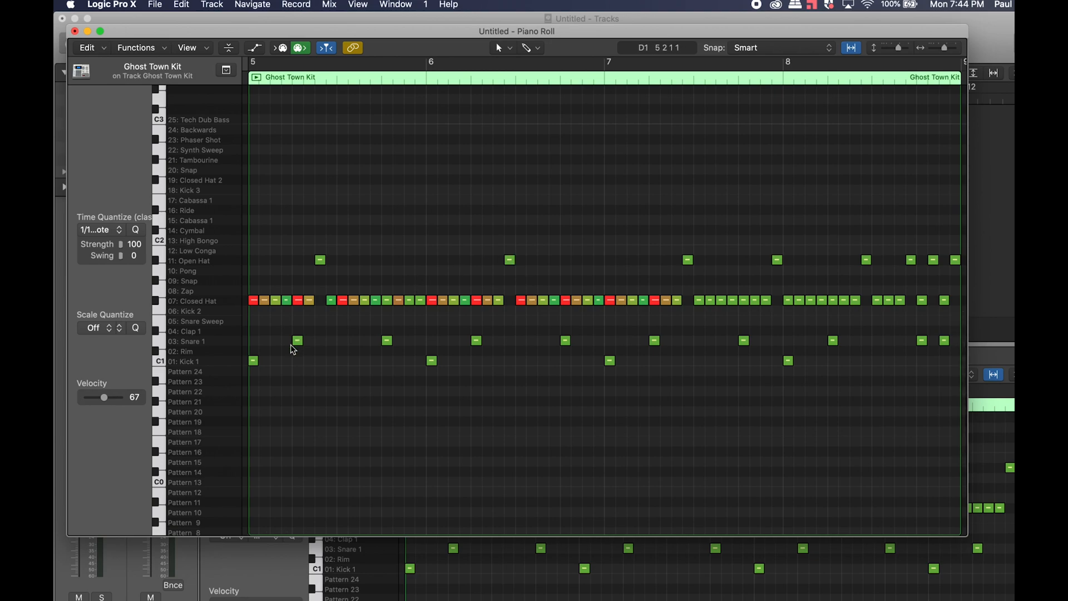
click(161, 332)
click(218, 341)
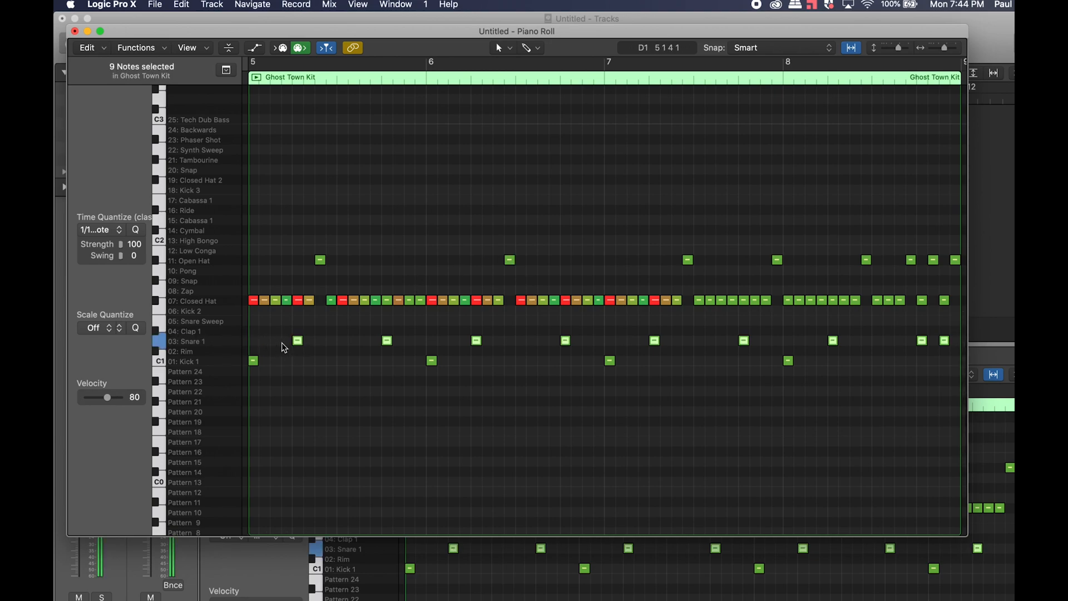
drag(295, 340, 301, 333)
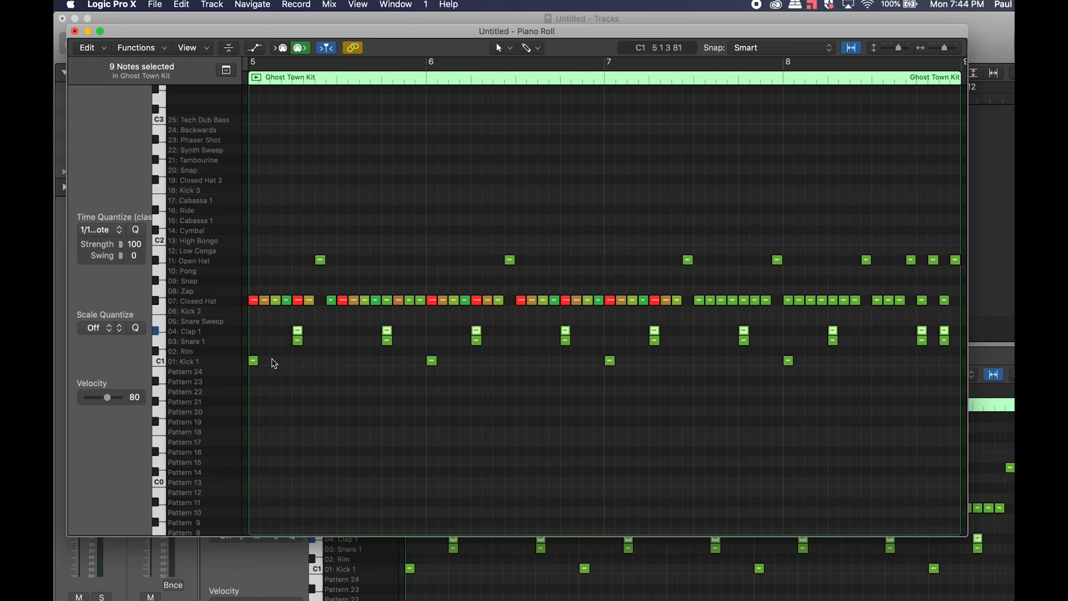
Step: Copy extra 01: Kick 1 notes into the second half of bars 5 to 8 and just after bar 7's downbeat
click(253, 362)
drag(254, 361, 365, 361)
drag(433, 361, 522, 363)
drag(611, 361, 720, 361)
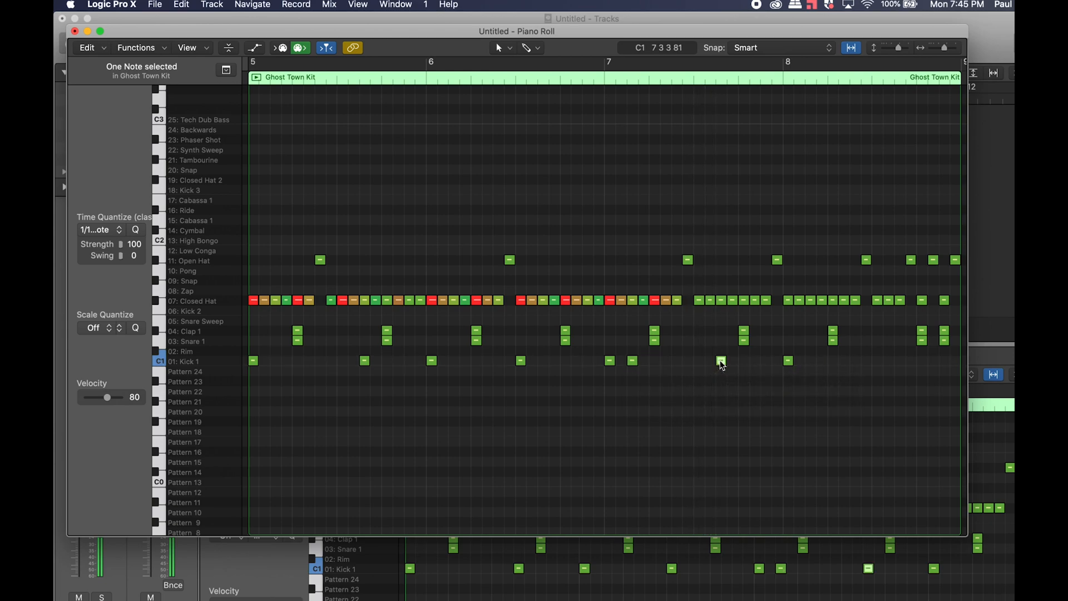
click(789, 362)
drag(789, 361, 900, 362)
click(318, 259)
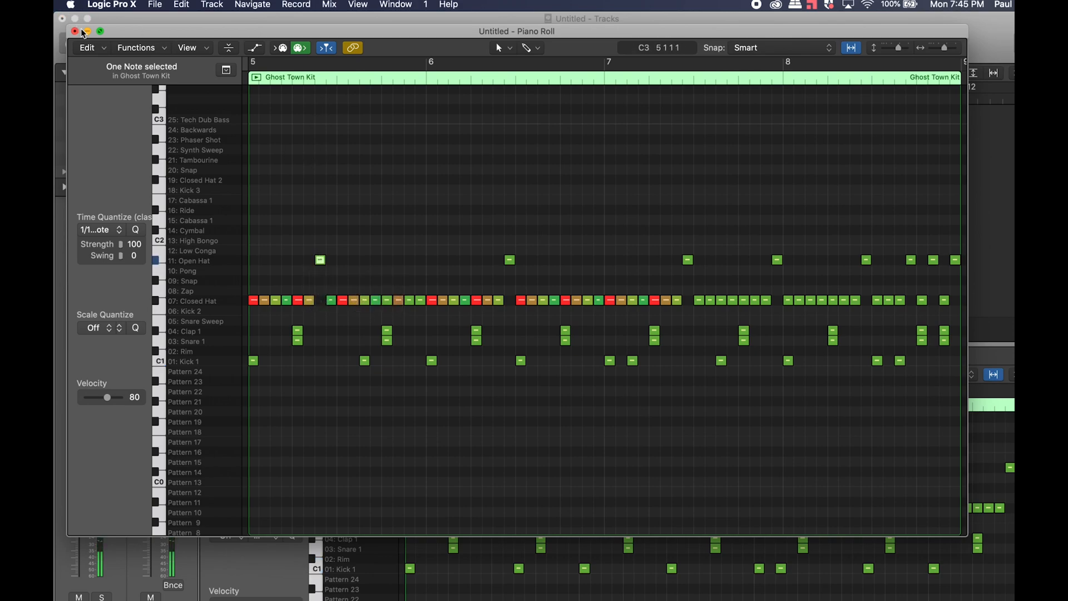
Step: Duplicate the beat-4 snare and clap pairs, onto the last sixteenth of bar 6 and the third sixteenth of bar 7's beat 4
drag(374, 320, 402, 360)
drag(463, 322, 478, 348)
drag(545, 324, 612, 333)
drag(734, 320, 767, 331)
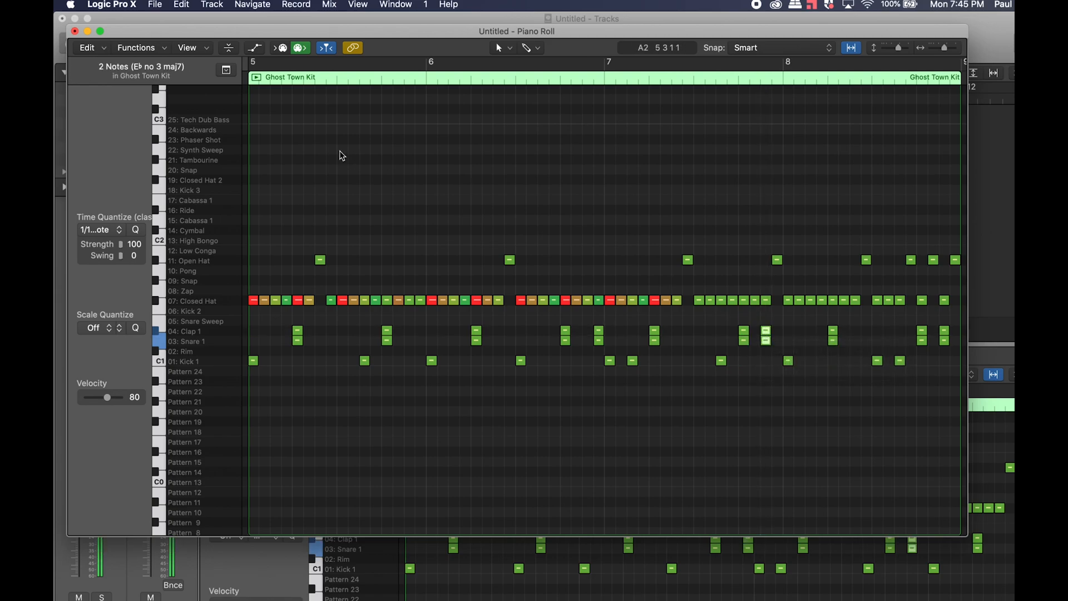
Step: Close the separate Piano Roll window, set a cycle from bar 1 to bar 9 and play the beat
click(75, 31)
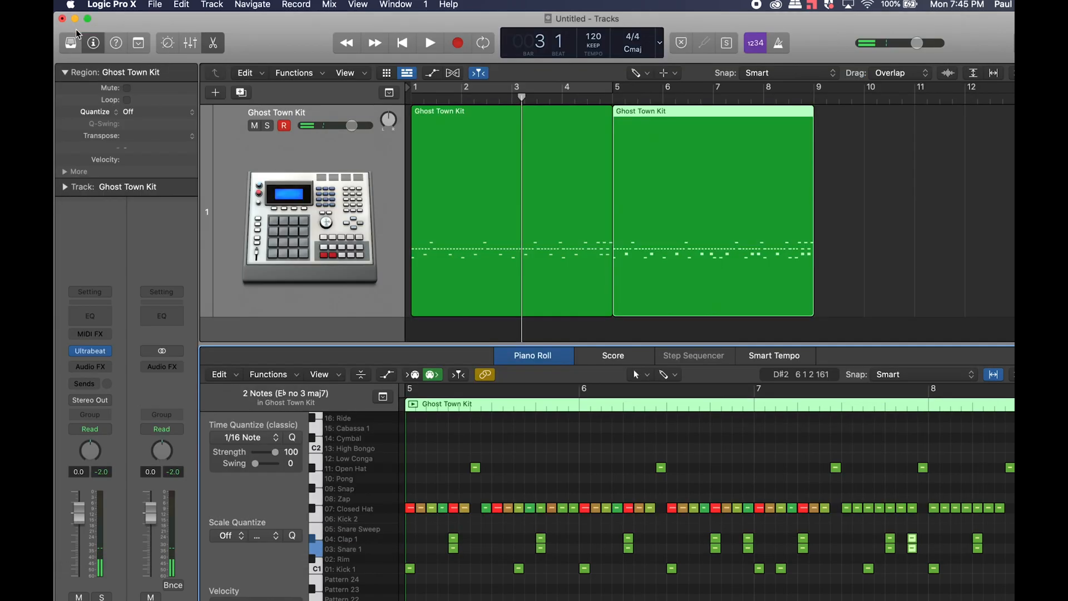
click(549, 88)
drag(611, 88, 814, 89)
key(space)
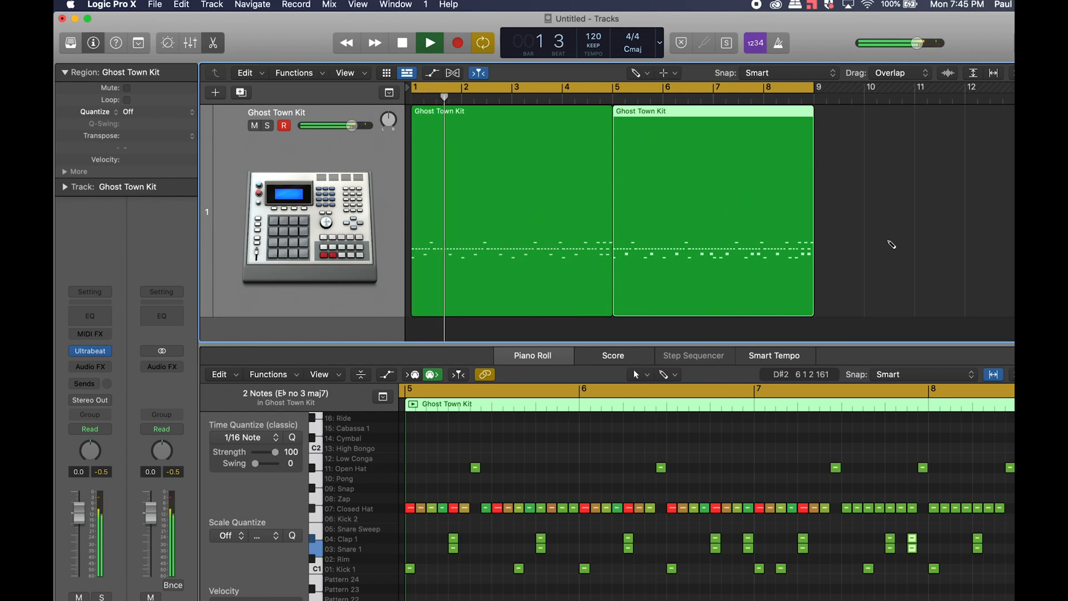
key(space)
Step: Reopen the copied region in a separate Piano Roll window and move all 07: Closed Hat notes to the 19: Closed Hat 2 lane
double_click(665, 115)
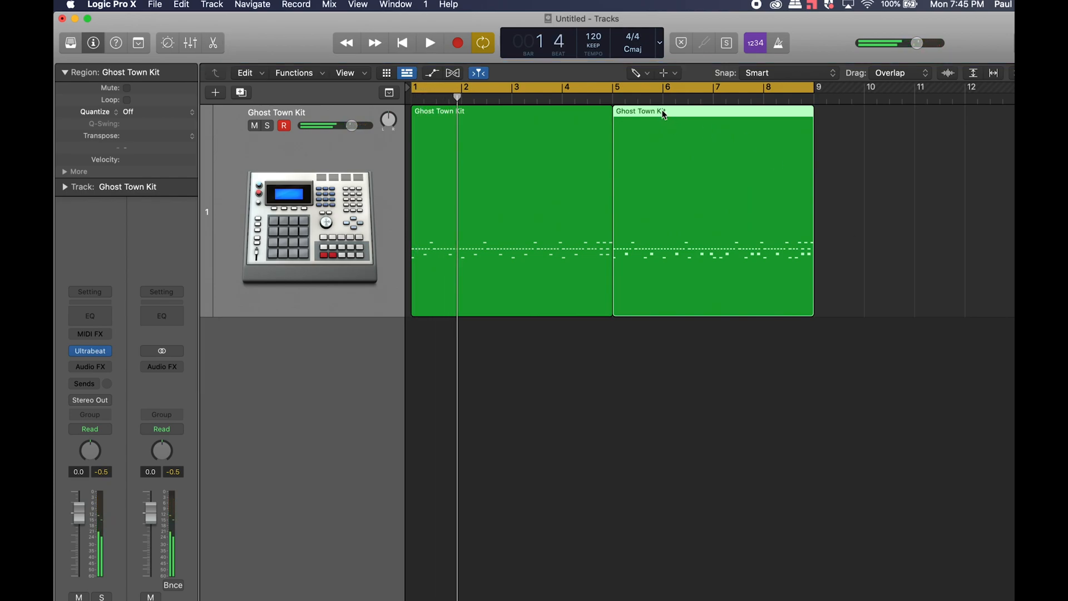
double_click(662, 111)
key(super+4)
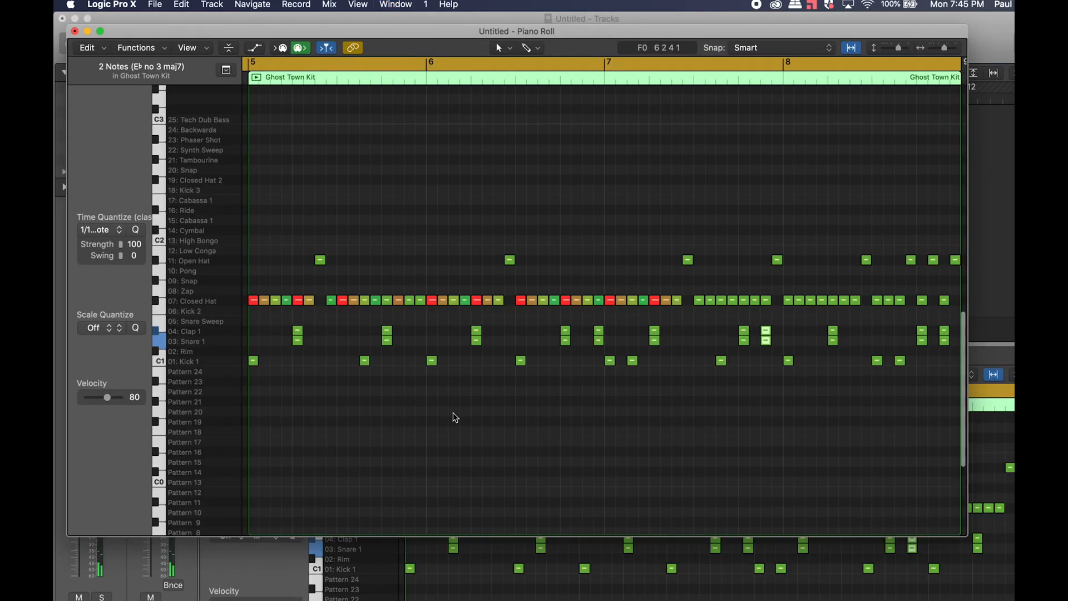
click(180, 302)
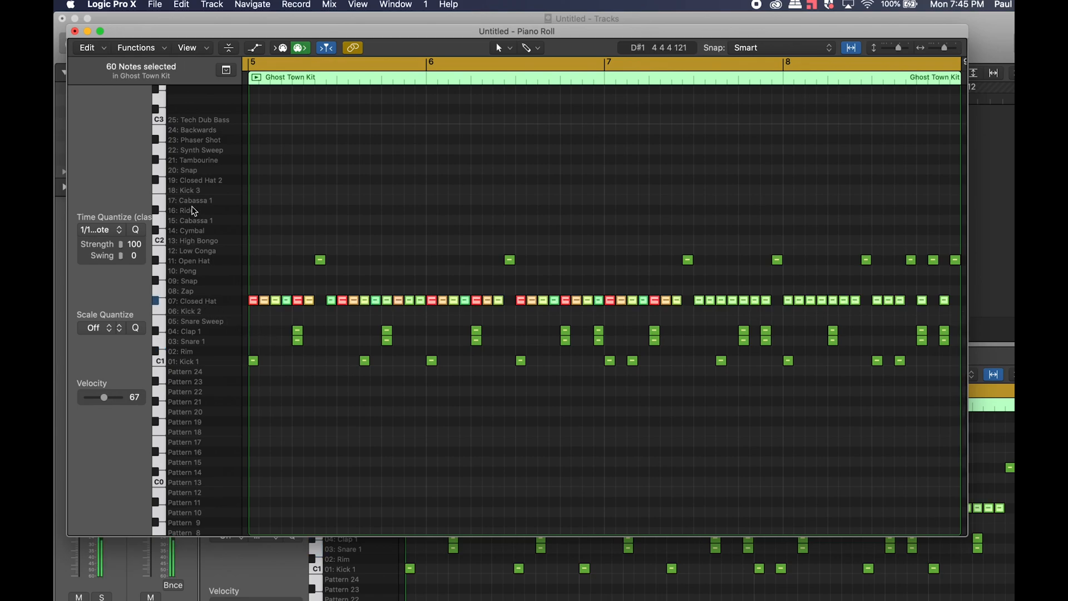
click(159, 179)
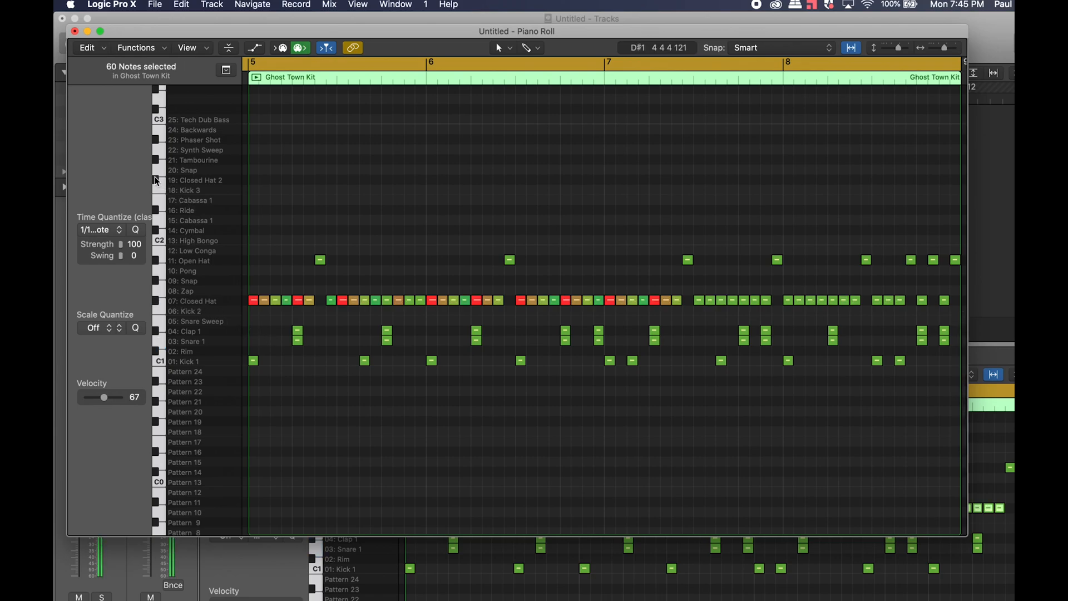
click(161, 305)
drag(253, 300, 251, 180)
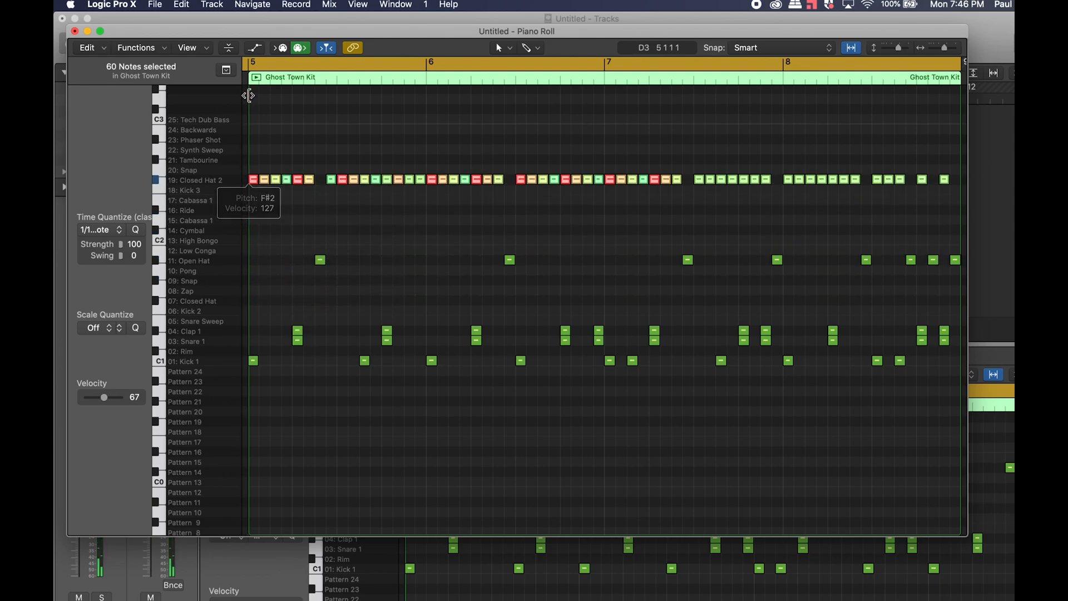
Step: Turn off cycle mode and play the copied region from bar 5
click(249, 66)
click(248, 78)
key(space)
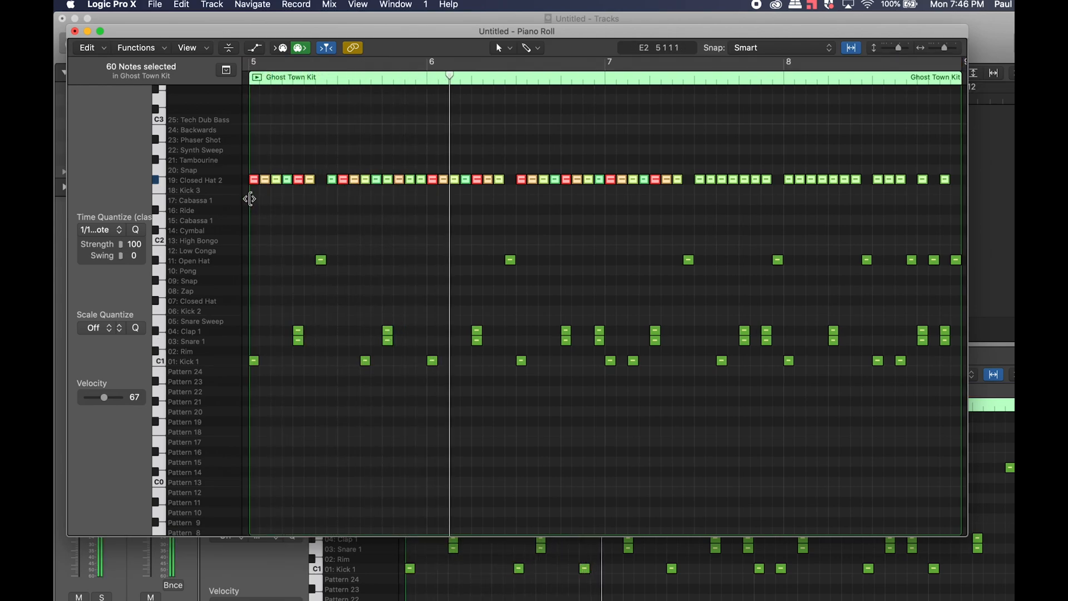
Step: Lower the selected 19: Closed Hat 2 notes to a velocity of 51 with the Velocity tool and play the region
key(space)
key(t)
key(v)
drag(253, 180, 251, 205)
key(space)
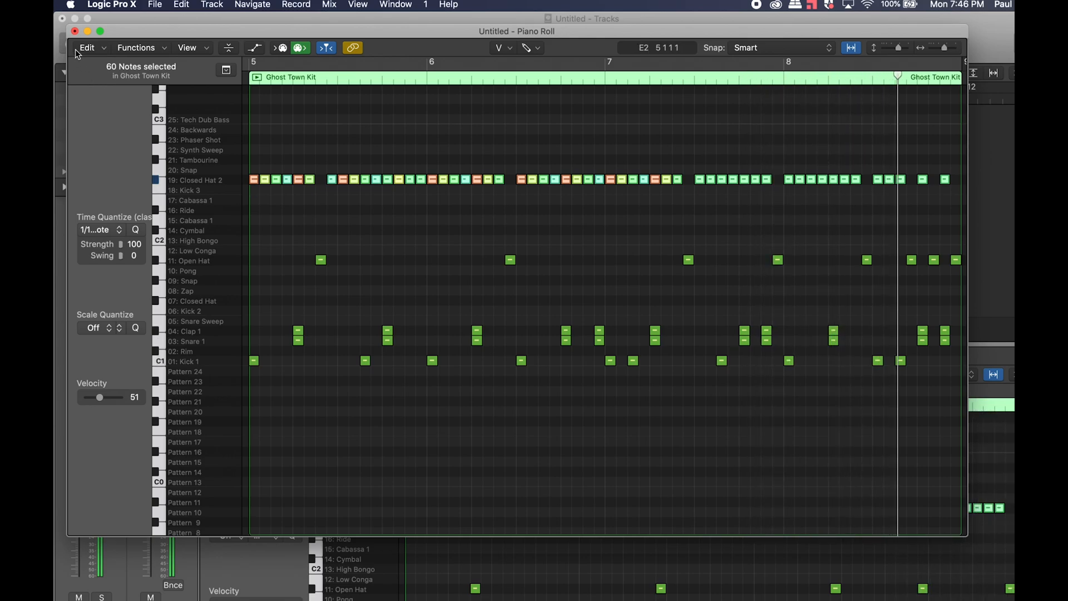
Step: Close the separate Piano Roll window, leave cycle mode off and hide the editor pane below the tracks
key(super+w)
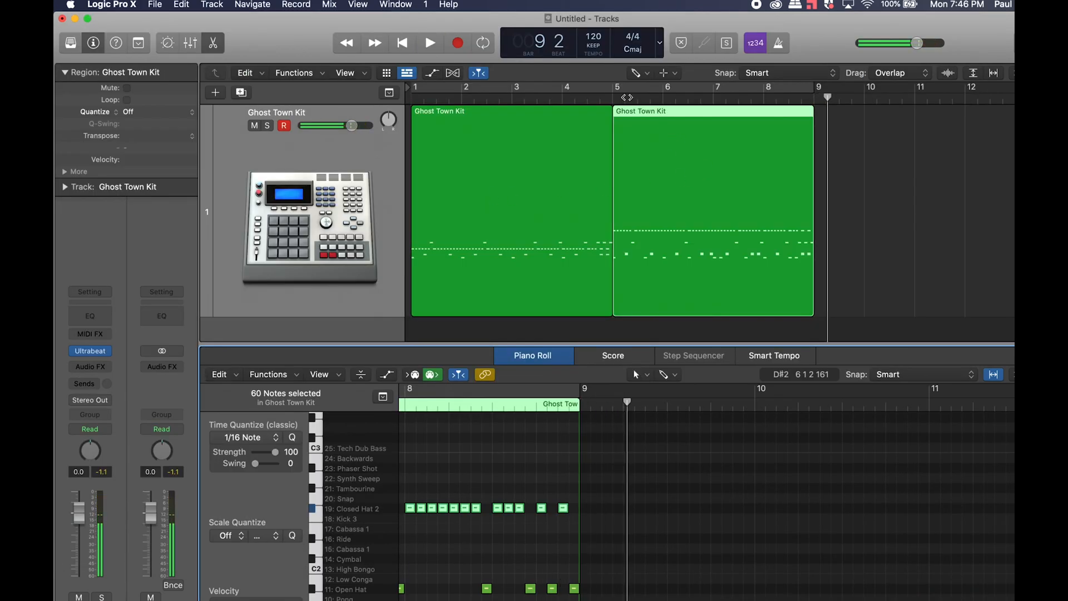
click(621, 86)
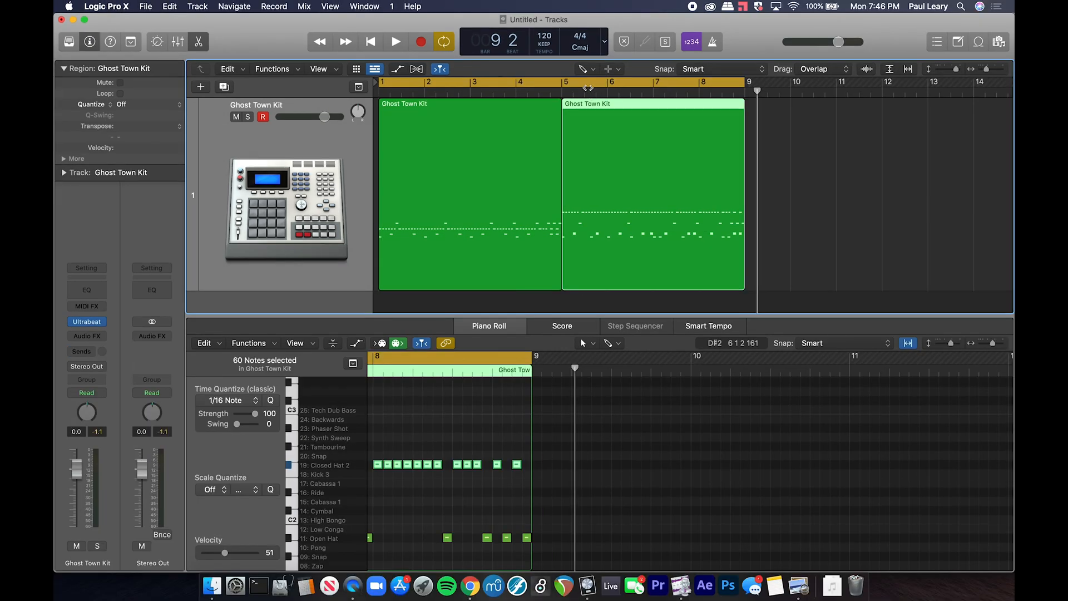
click(585, 87)
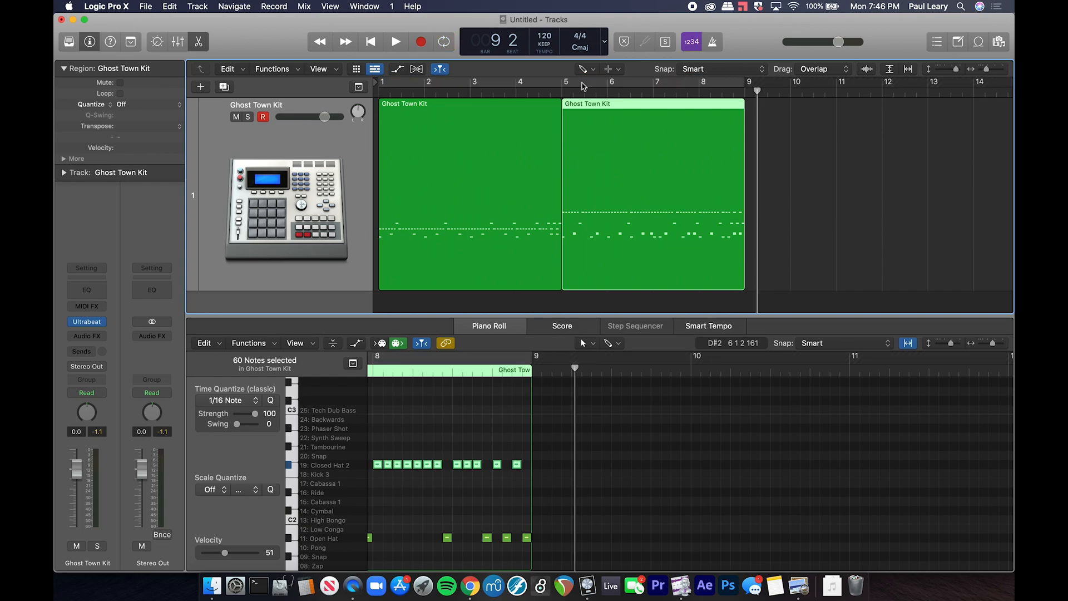
drag(522, 315, 524, 454)
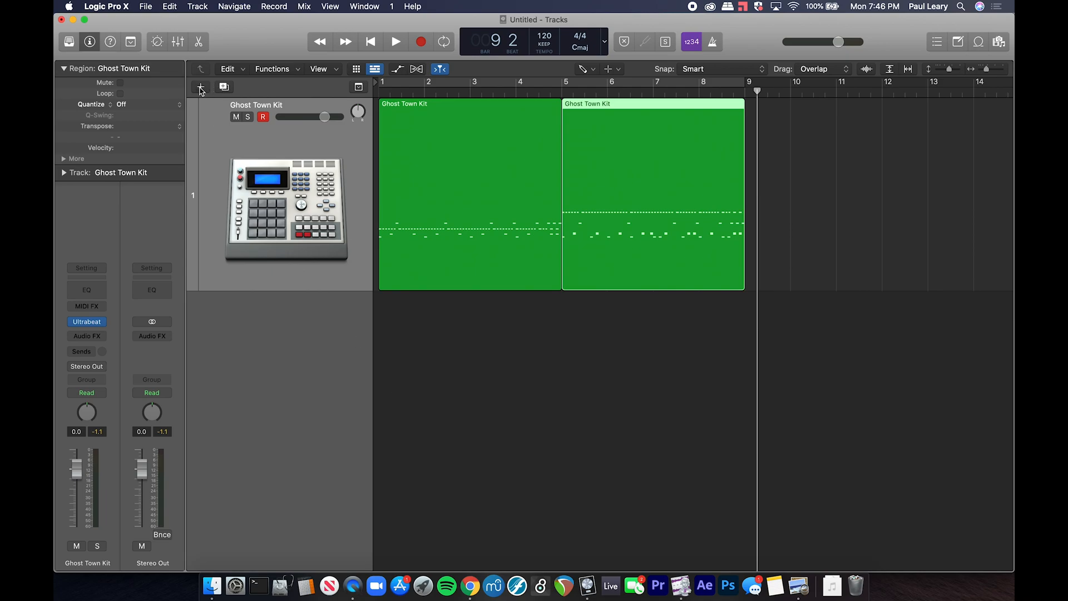
Step: Create 4 new audio tracks with no input and mute the Ghost Town Kit track
click(201, 88)
click(502, 56)
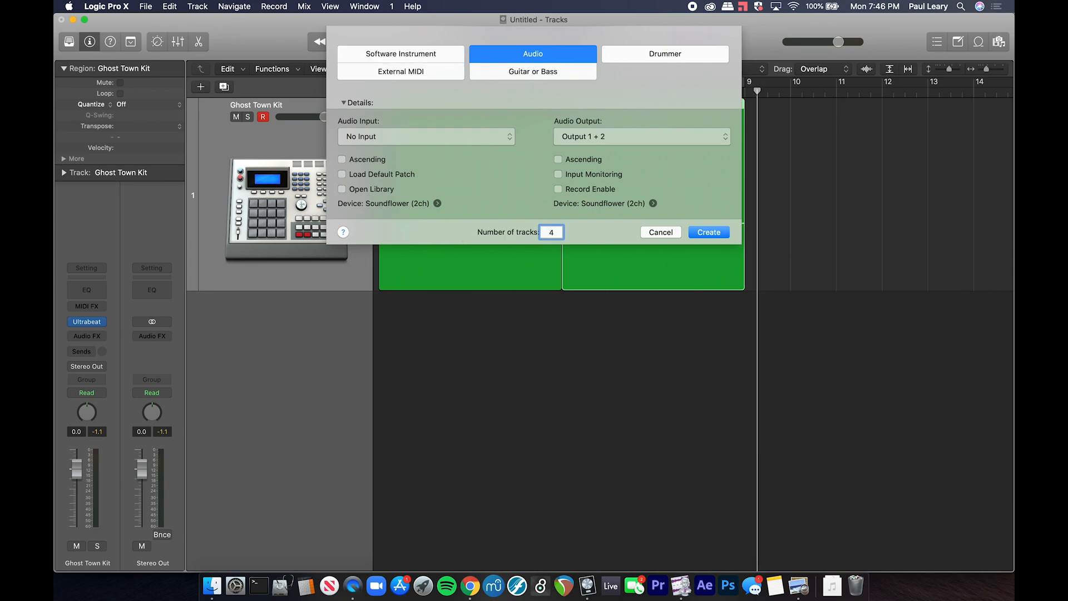
key(Return)
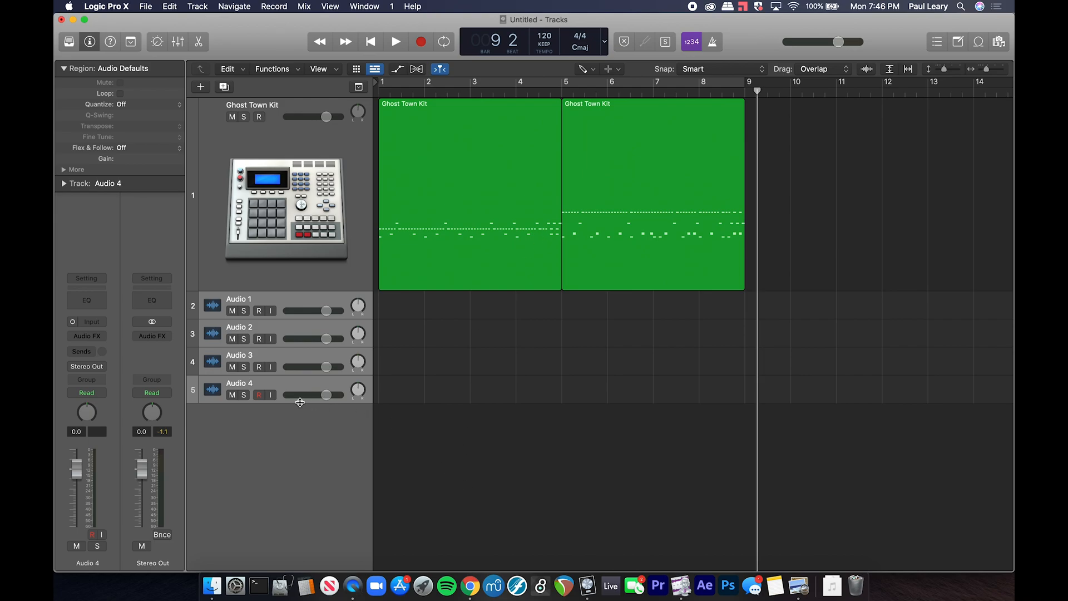
click(233, 115)
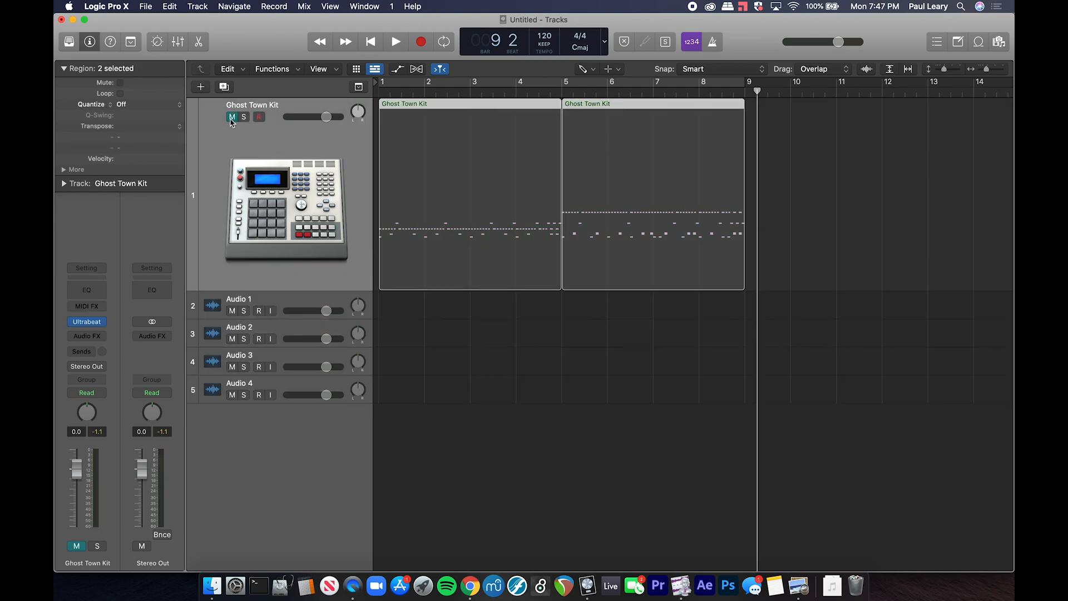
Step: Rename the Audio 1 track as Kick and the Audio 2 track as Snare
double_click(241, 300)
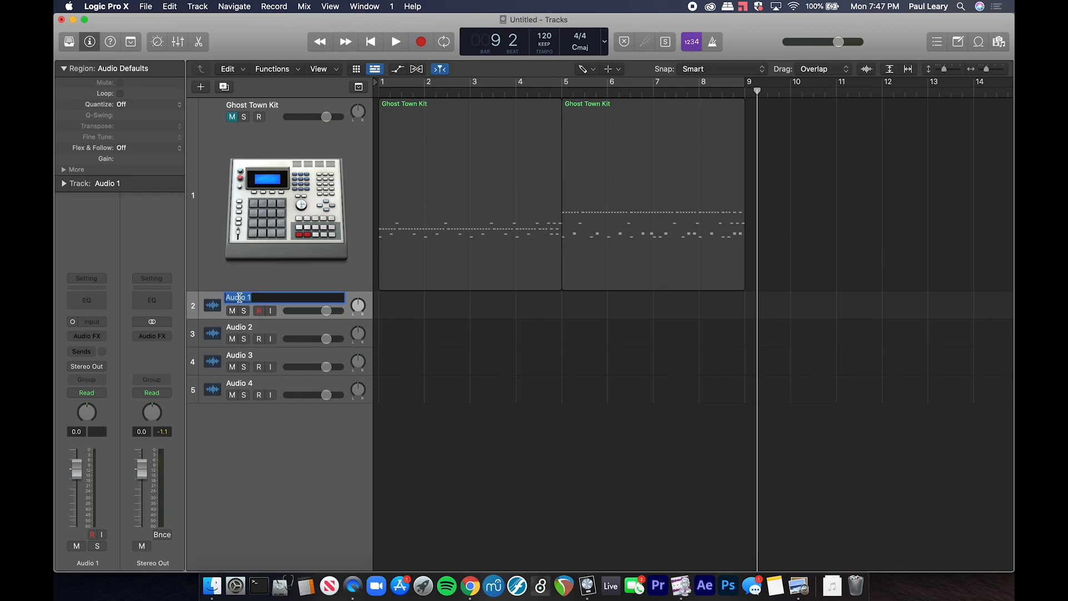
key(Return)
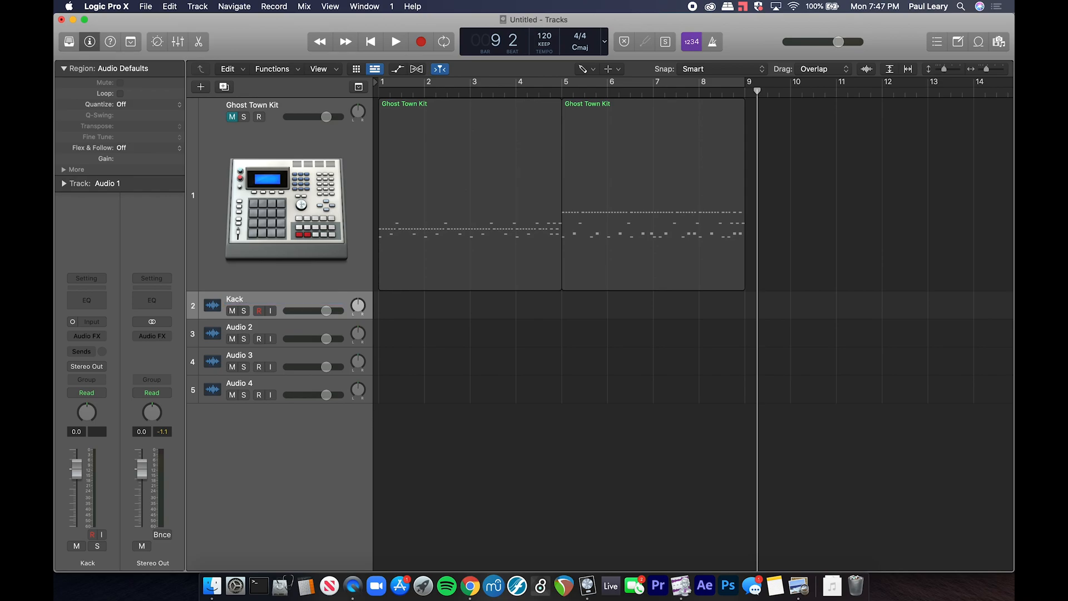
double_click(236, 299)
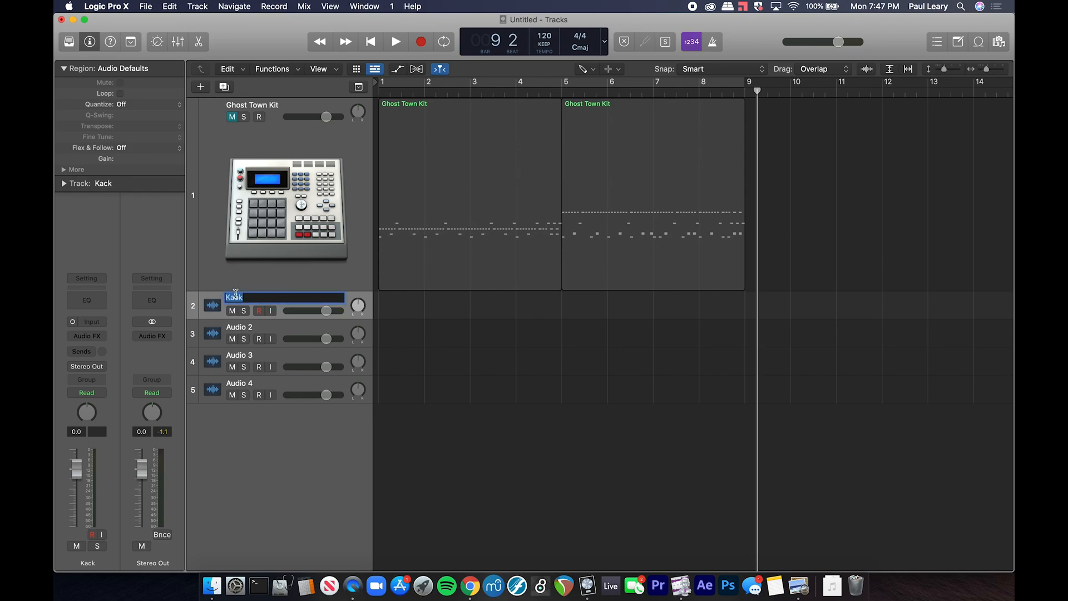
key(Return)
double_click(237, 328)
text(Snare)
key(Return)
Step: Rename the Audio 3 track as HH1 and the Audio 4 track as HH2
double_click(238, 355)
text(H)
key(Return)
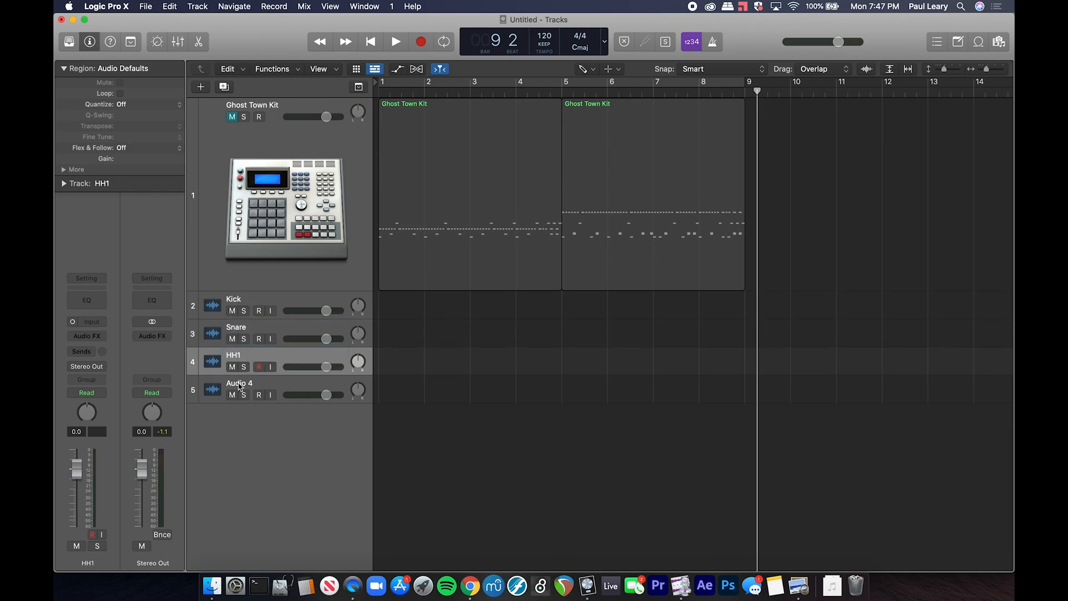
double_click(239, 384)
text(H)
key(Return)
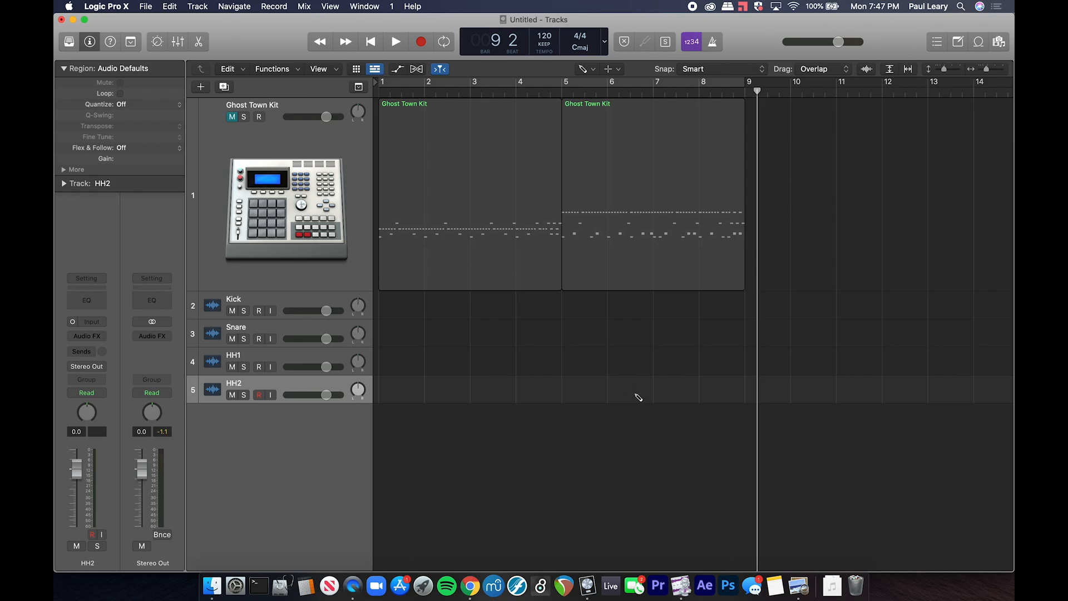
Step: Switch to Finder, open the DrumSamples folder on the Desktop and move its window below the audio tracks
click(212, 584)
drag(418, 444, 388, 229)
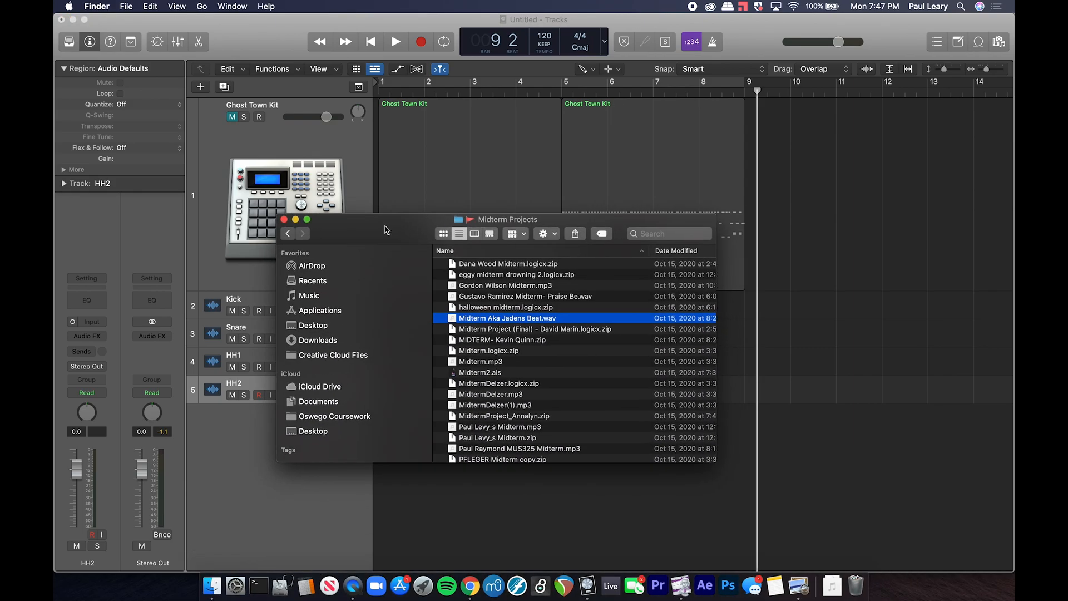
click(311, 326)
double_click(484, 310)
drag(392, 232, 612, 427)
scroll(777, 285, right, 5)
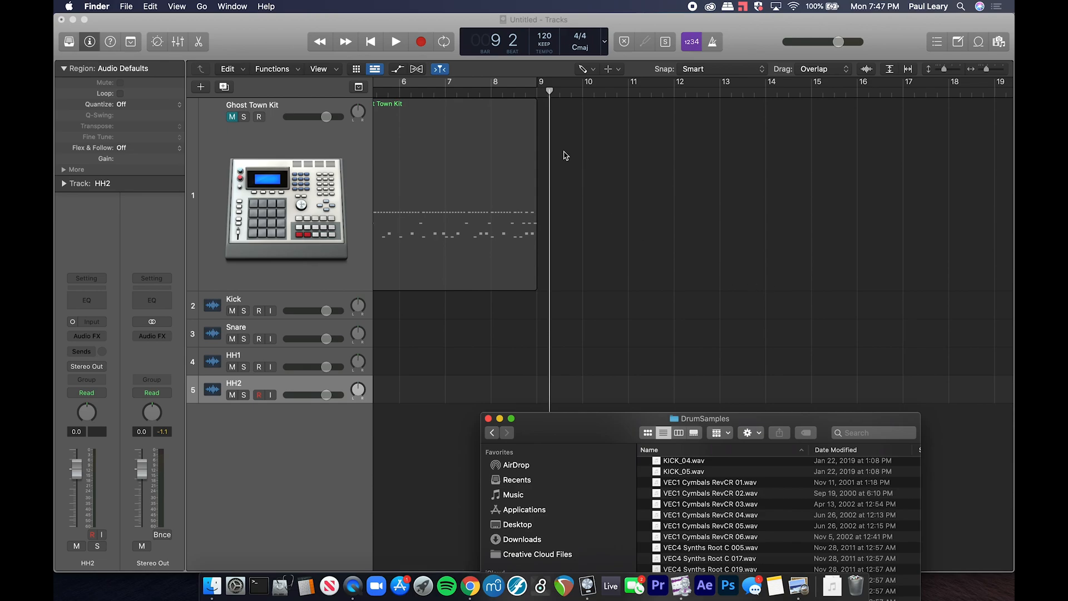
scroll(565, 156, left, 5)
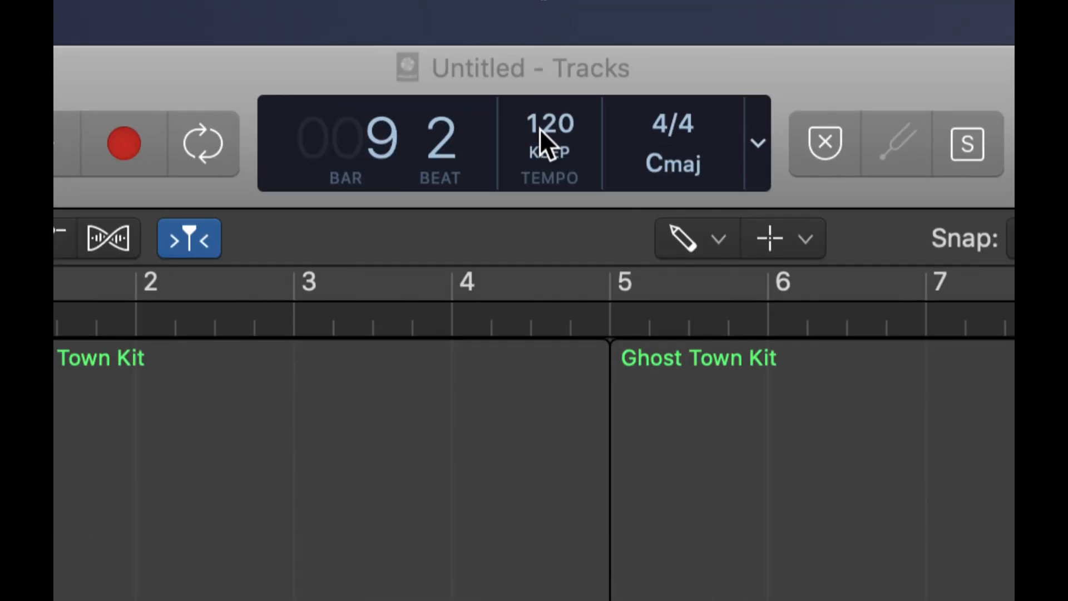
Step: Set the project tempo to 144 and play briefly from the start
double_click(547, 122)
text(144)
key(Return)
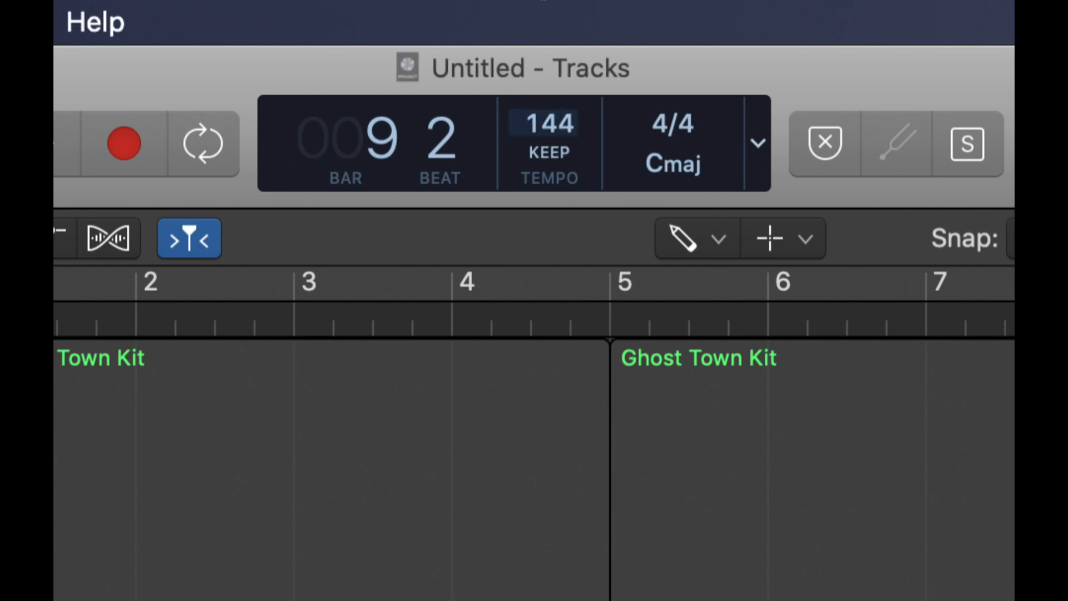
key(Return)
key(space)
key(space)
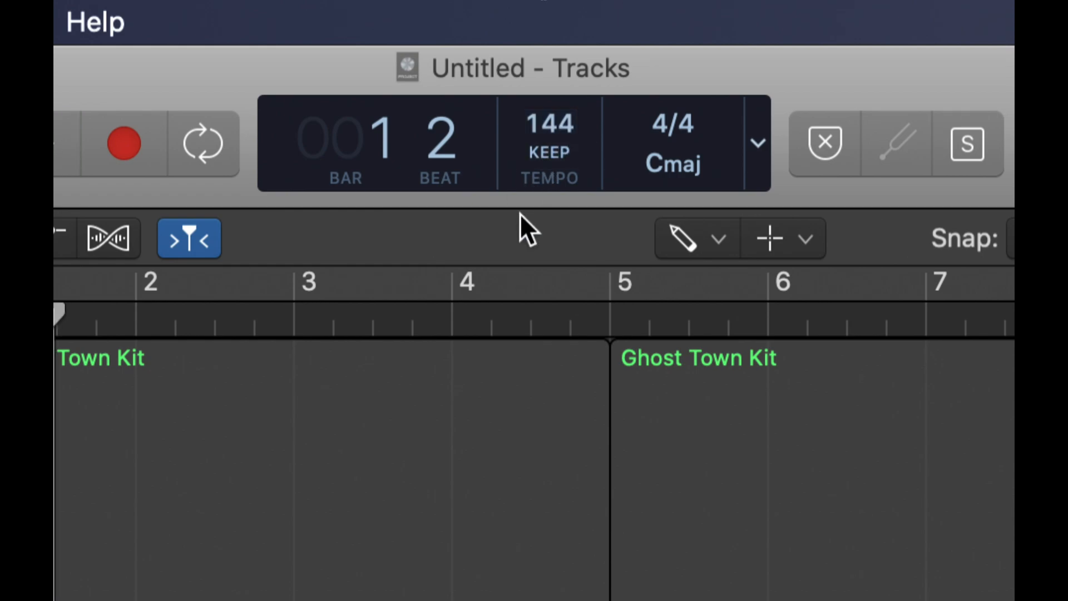
Step: Unmute the Ghost Town Kit track, play the beat and return the playhead to bar 1
scroll(208, 399, left, 1)
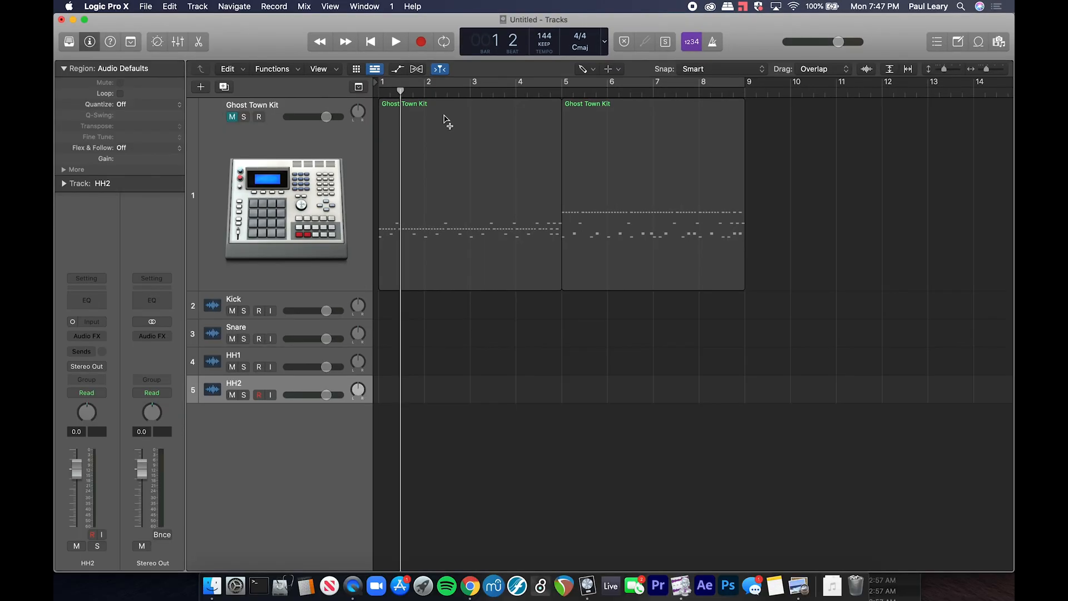
click(232, 117)
key(space)
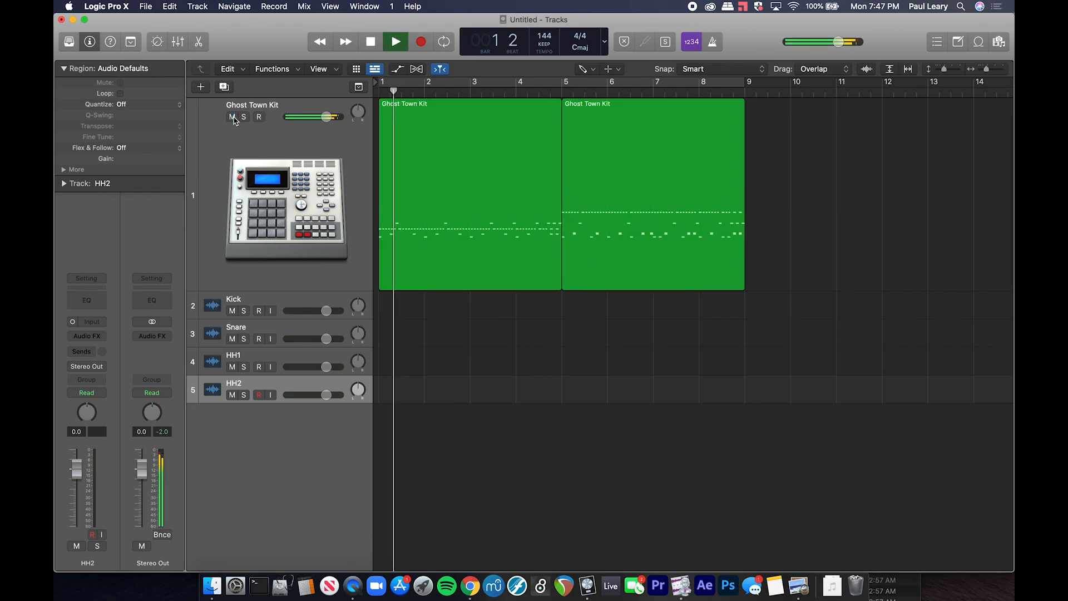
key(space)
key(Return)
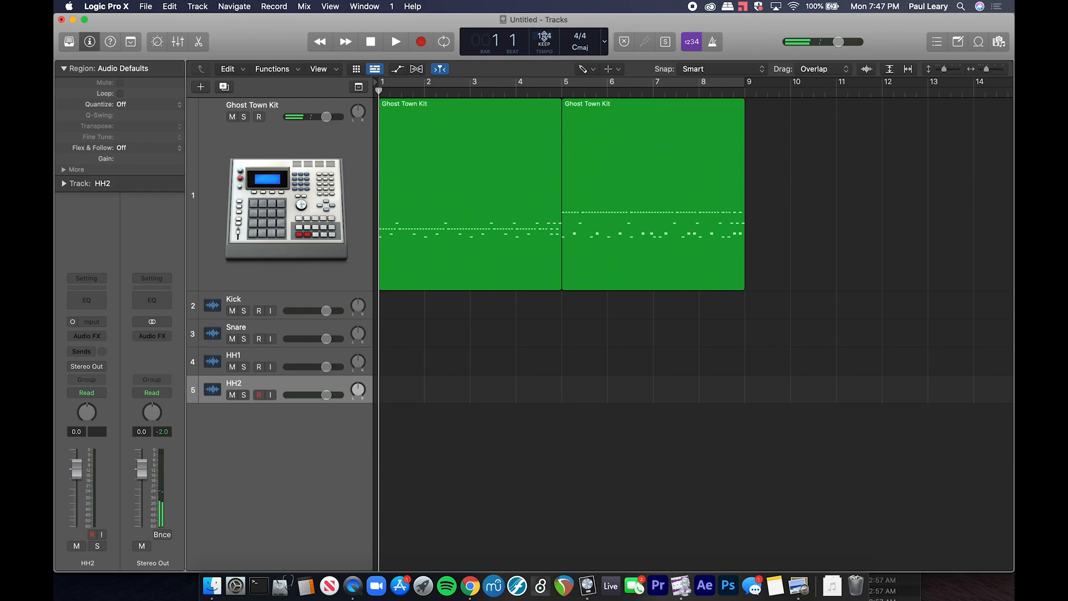
Step: Restore the main Tracks window layout, set the project tempo to 80 and play the beat
key(8)
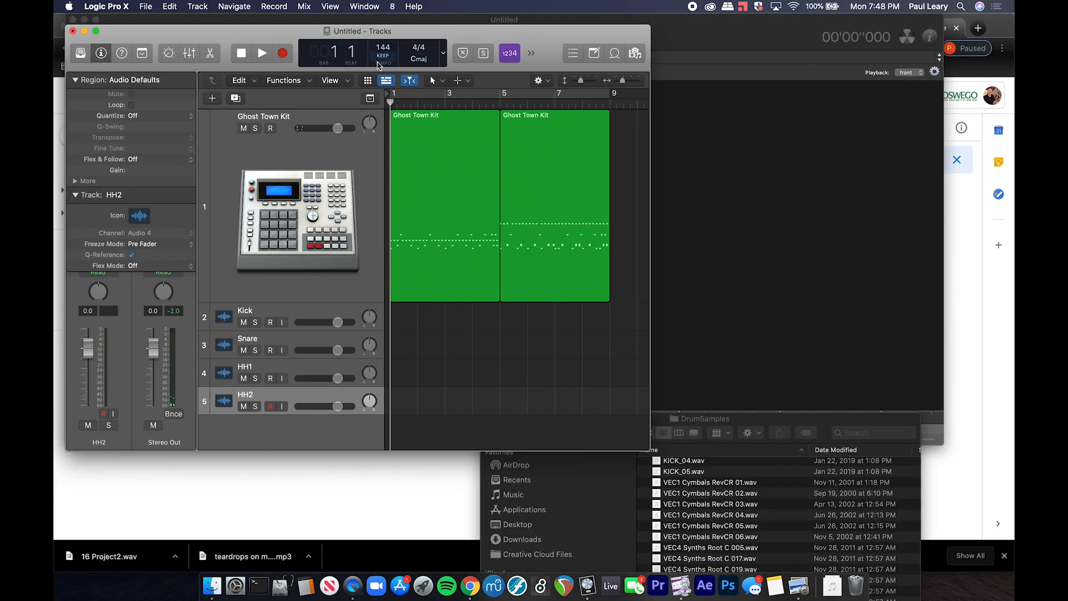
key(1)
text(10)
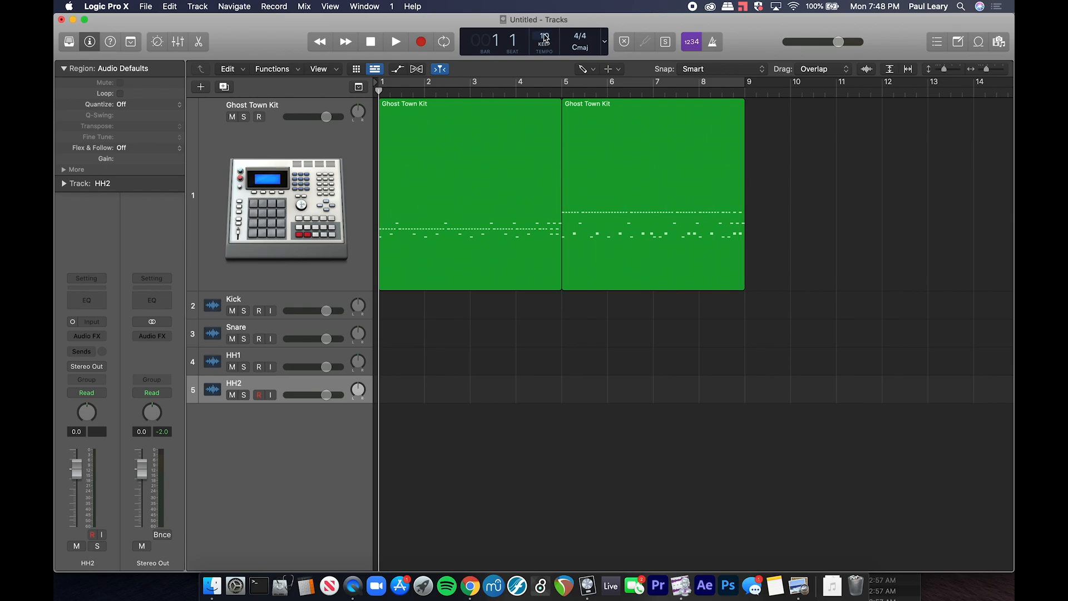
key(Return)
key(space)
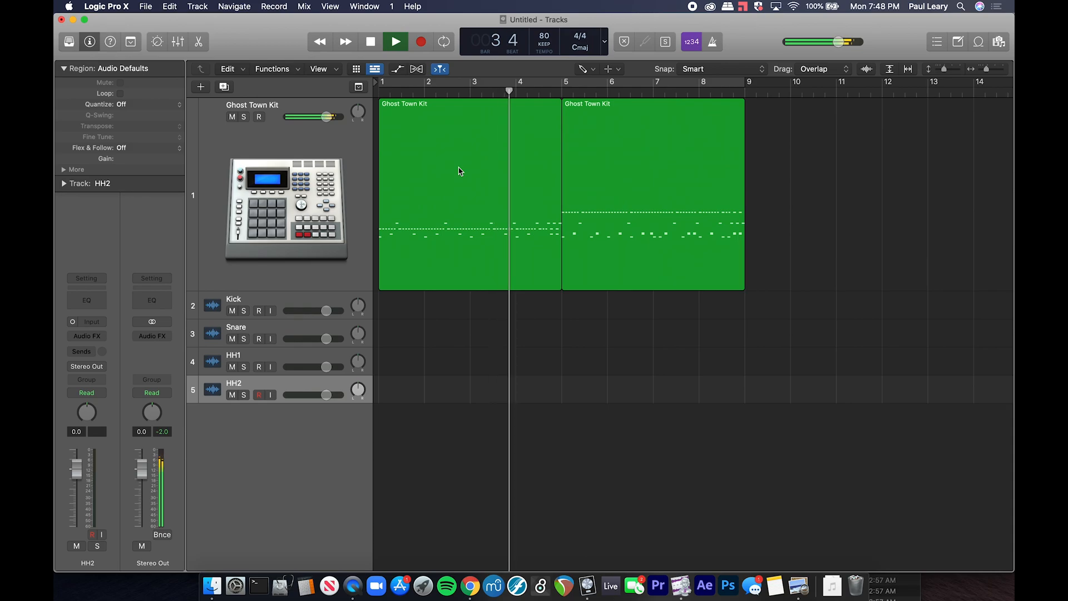
Step: Stop playback, show the global tracks and add a tempo change to 104 at bar 10
key(space)
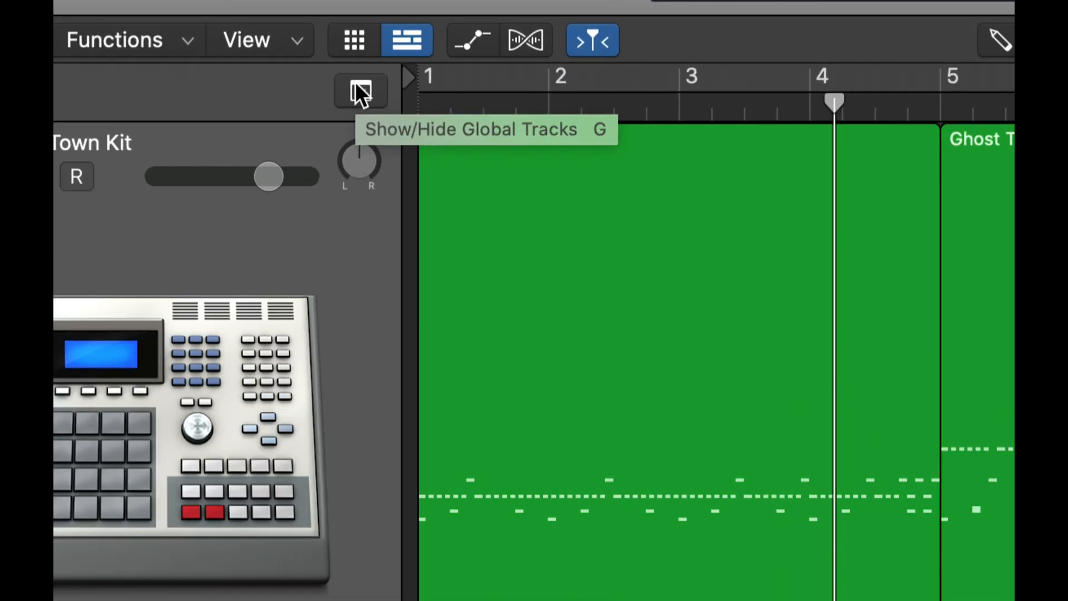
click(358, 93)
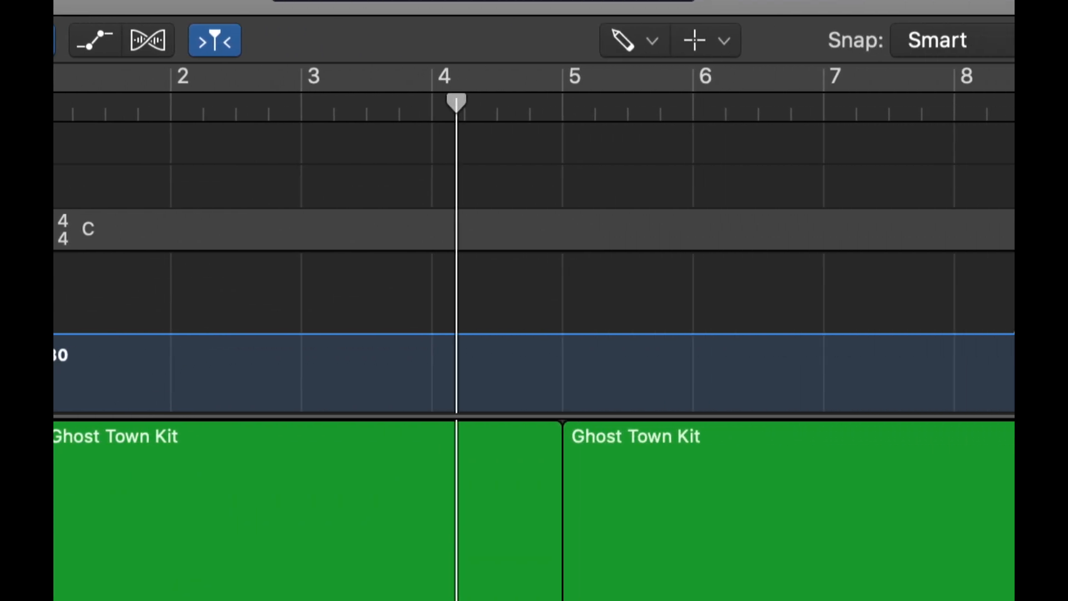
click(626, 333)
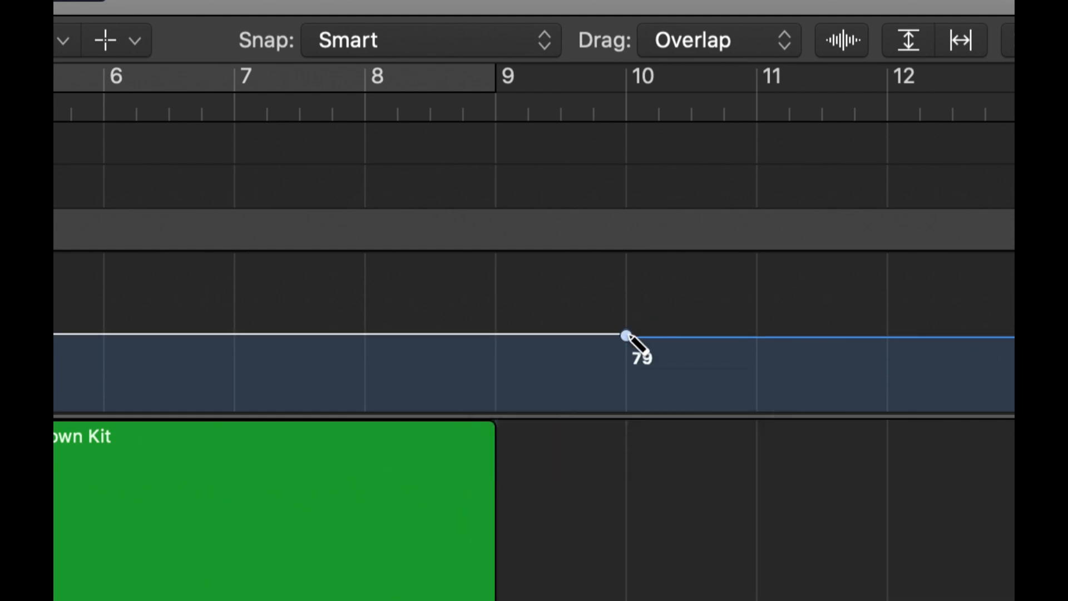
key(t)
click(659, 334)
drag(622, 332, 626, 228)
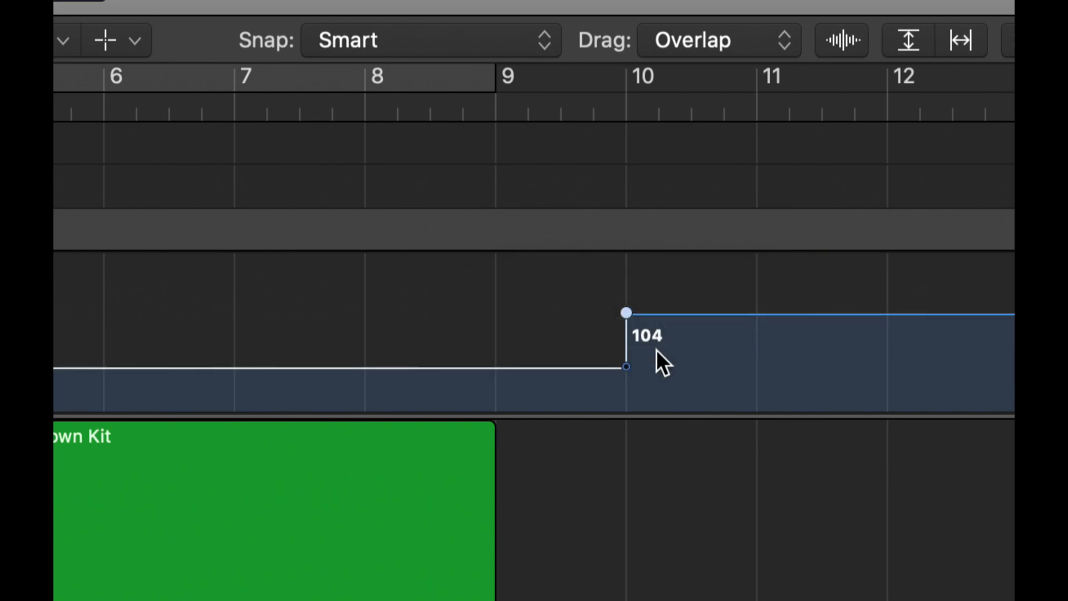
Step: Examine the tempo curve across the timeline on both sides of the new tempo change
key(super+Left)
key(super+Left)
key(super+Left)
key(super+Left)
key(super+Left)
key(super+Left)
key(super+Left)
key(super+Left)
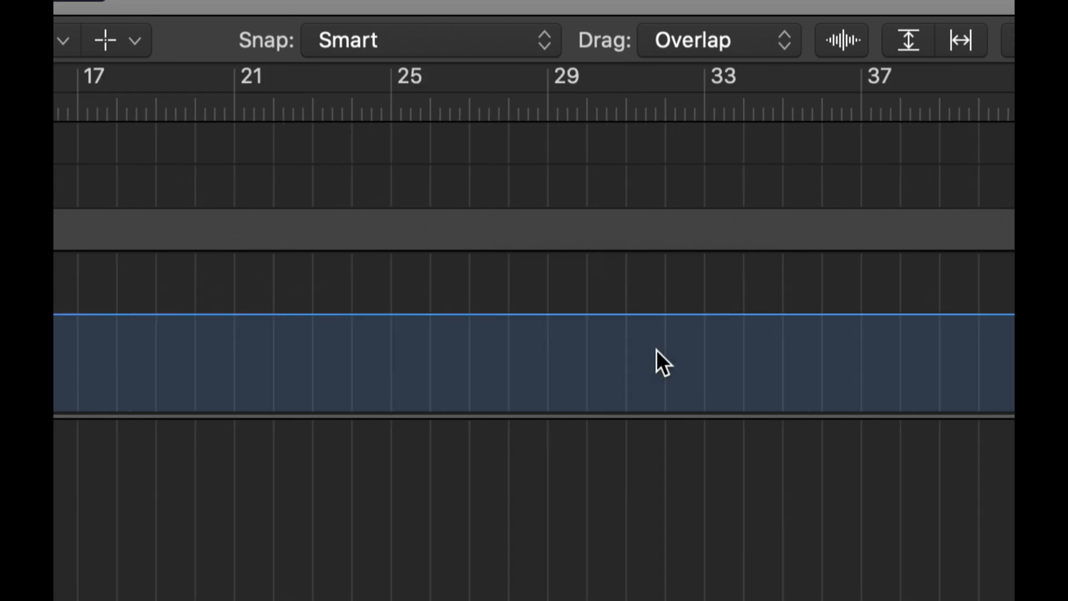
scroll(656, 349, left, 1)
scroll(656, 350, right, 3)
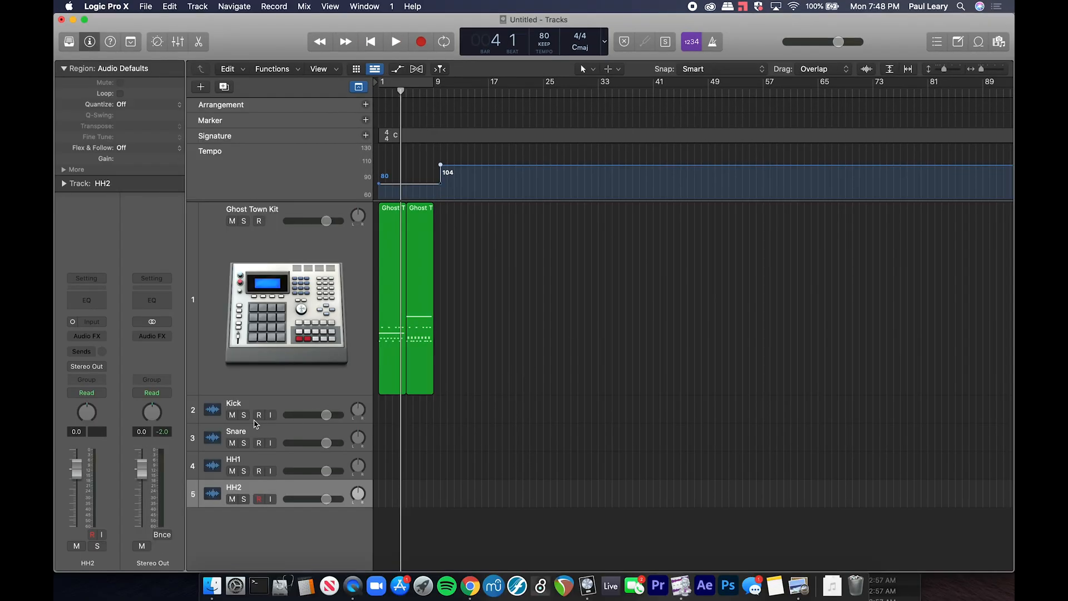
Step: Select the Kick track, set the cycle range from bar 11 to bar 22 and move the 104 tempo change to bar 11
click(286, 403)
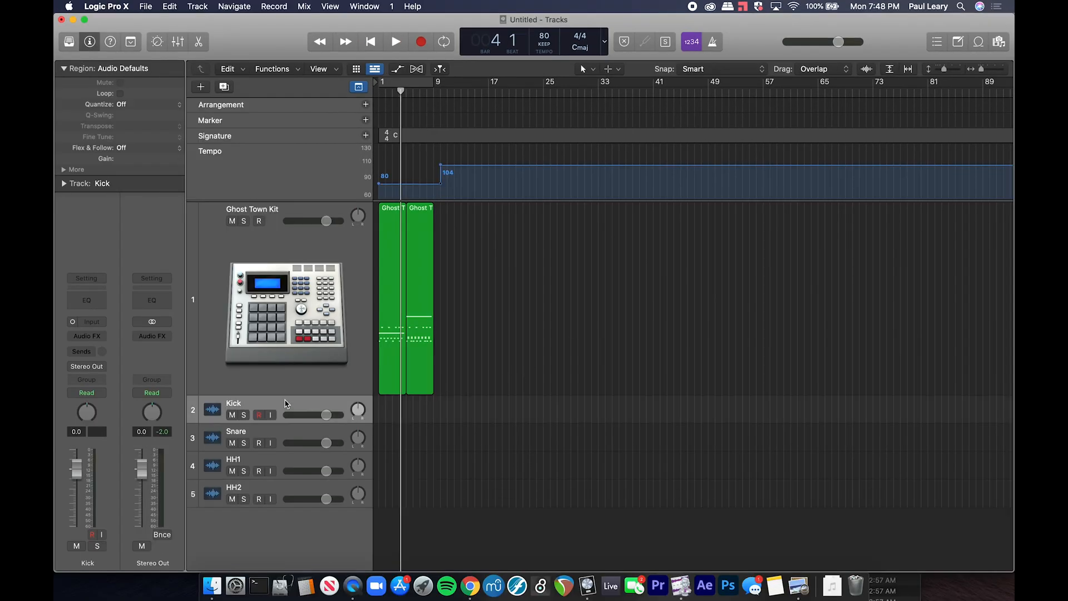
key(super+Right)
key(super+Right)
key(super+Right)
key(super+Right)
key(super+Right)
scroll(498, 415, right, 5)
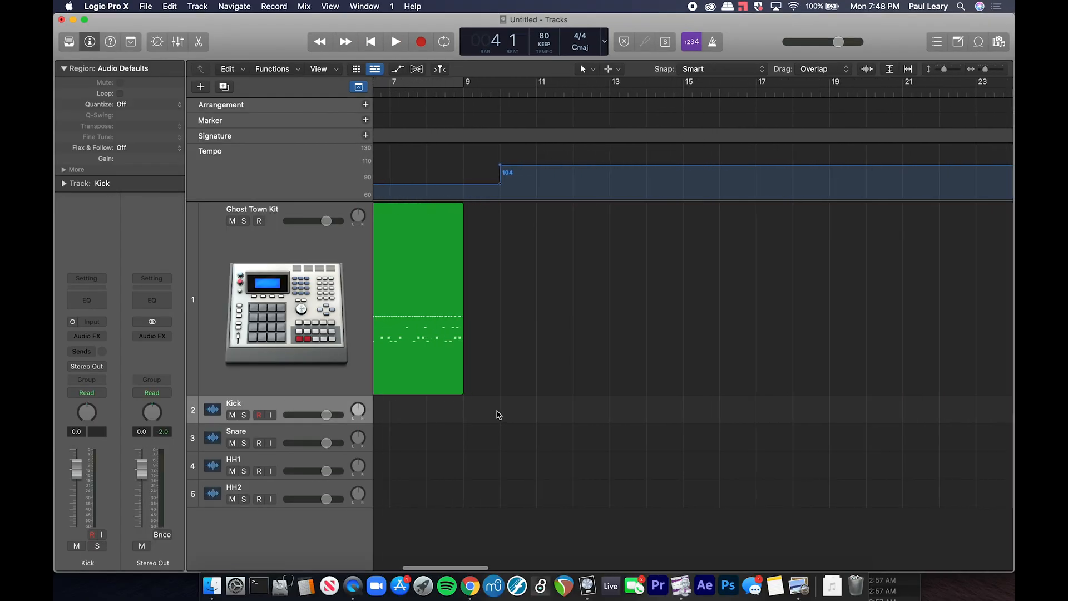
drag(482, 84, 887, 83)
drag(482, 83, 518, 83)
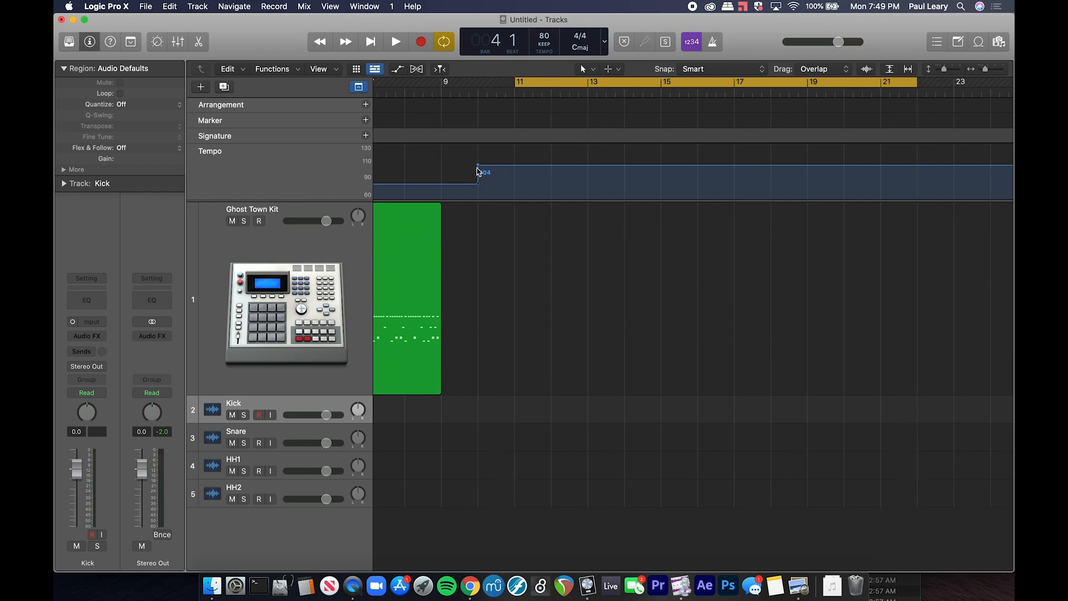
drag(479, 168, 515, 168)
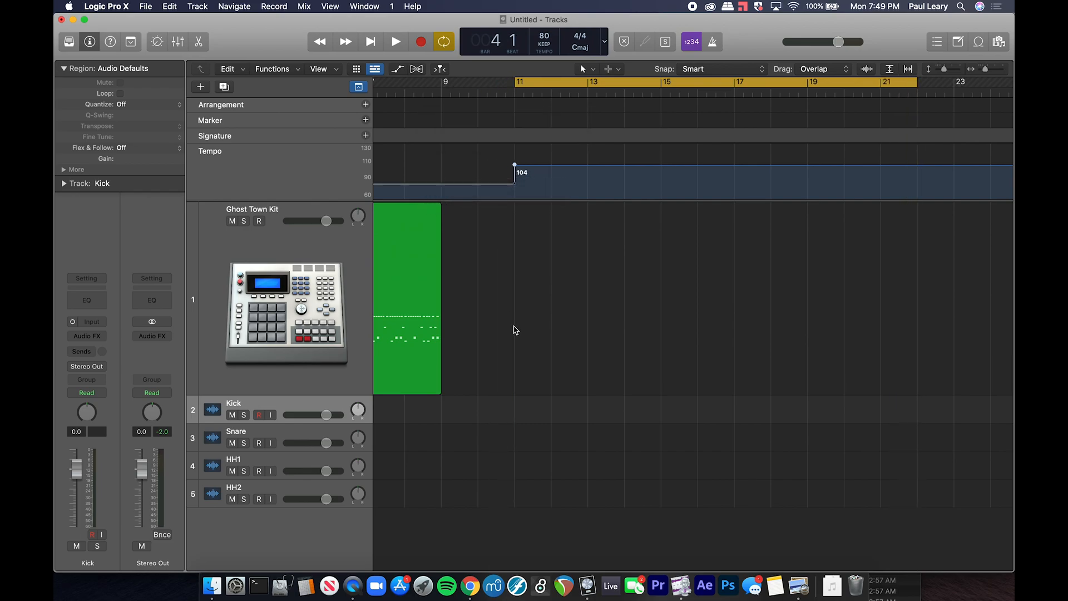
Step: Switch to Finder, preview KICK_05.wav and KICK_04.wav, and place KICK_04.wav on the Kick track at bar 11
click(517, 409)
key(super+Tab)
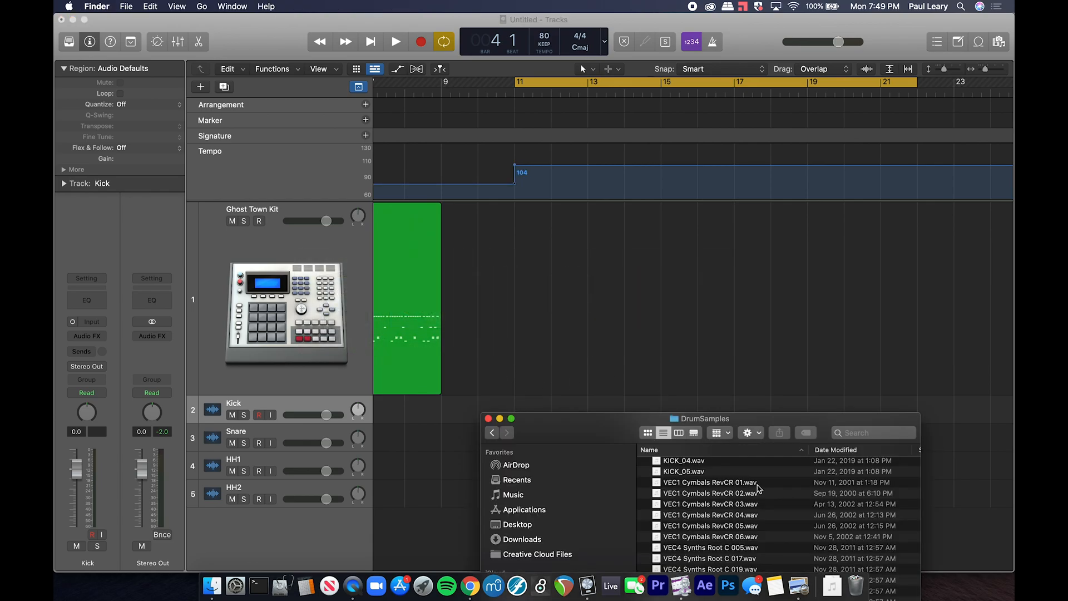
click(671, 472)
key(space)
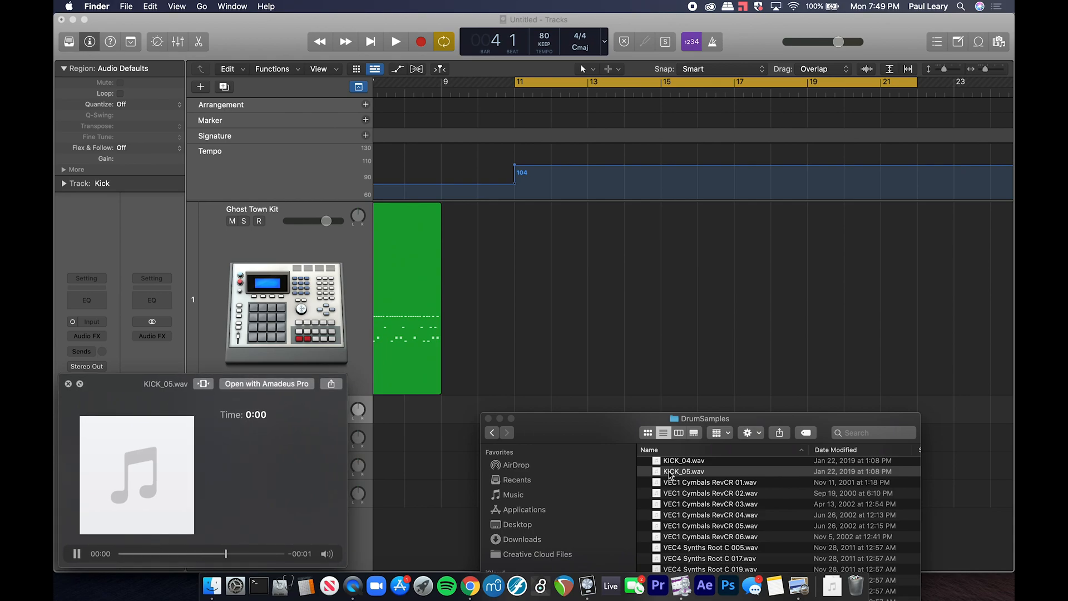
click(670, 462)
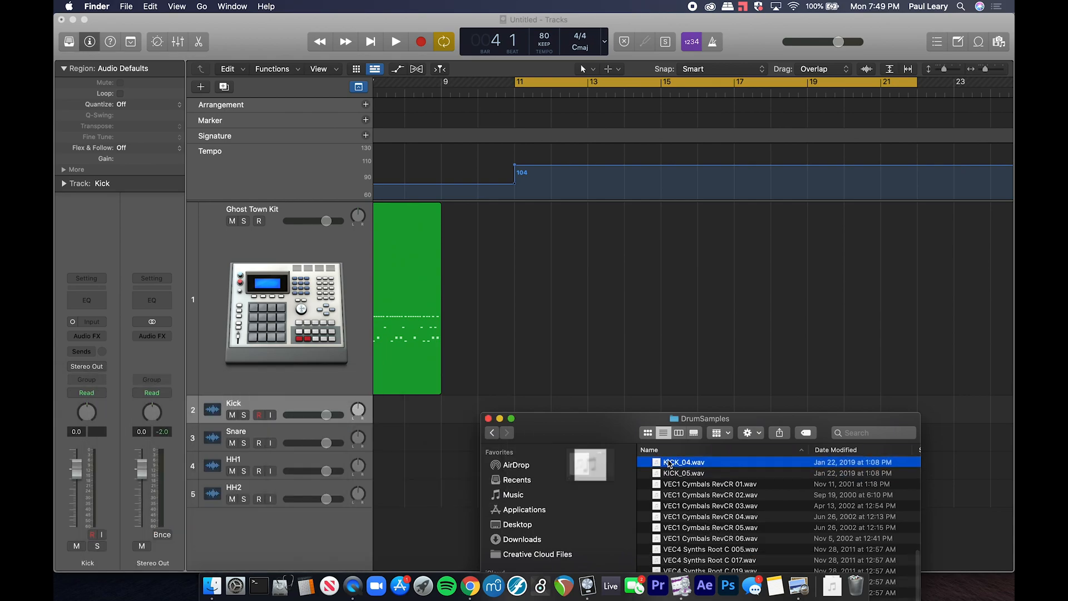
key(space)
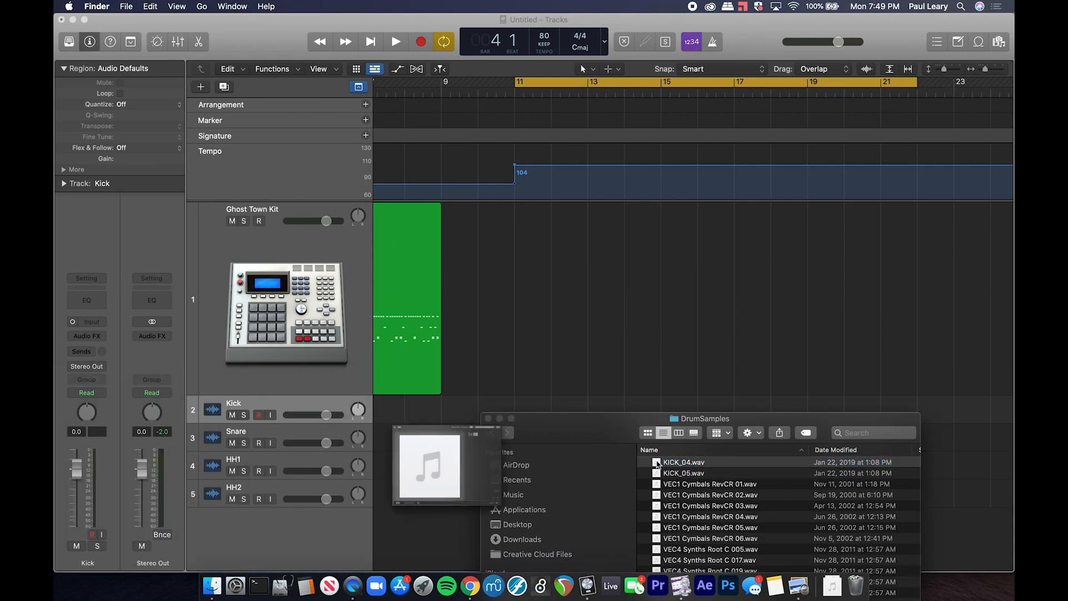
key(space)
key(space)
drag(658, 464, 519, 409)
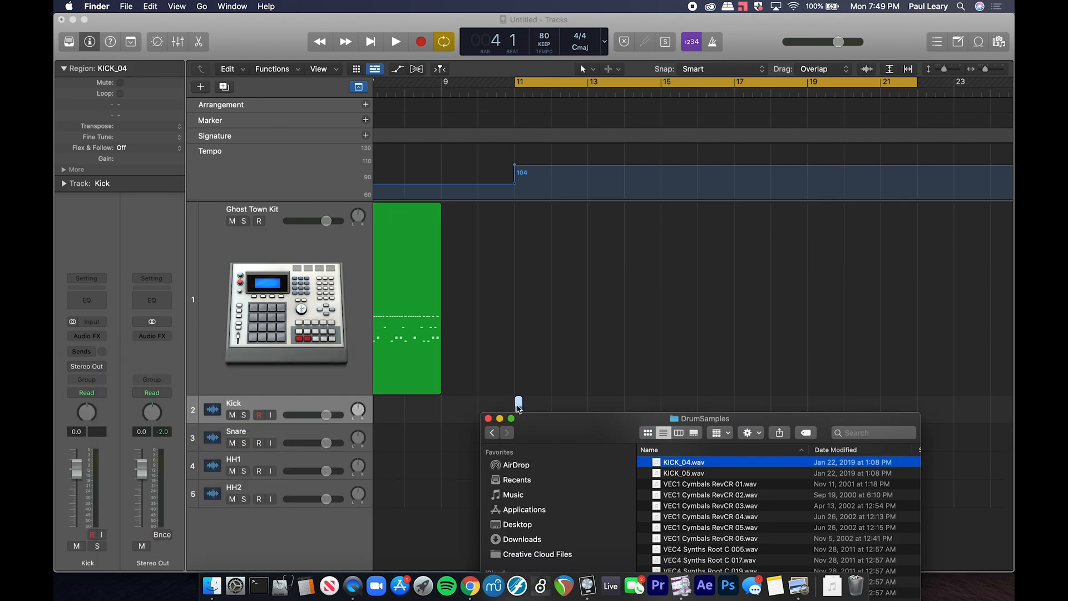
Step: Copy the KICK_04 region to the start of bars 12, 13, 14 and 15 on the Kick track
click(491, 387)
key(super+Right)
key(super+Right)
key(super+Right)
key(super+Right)
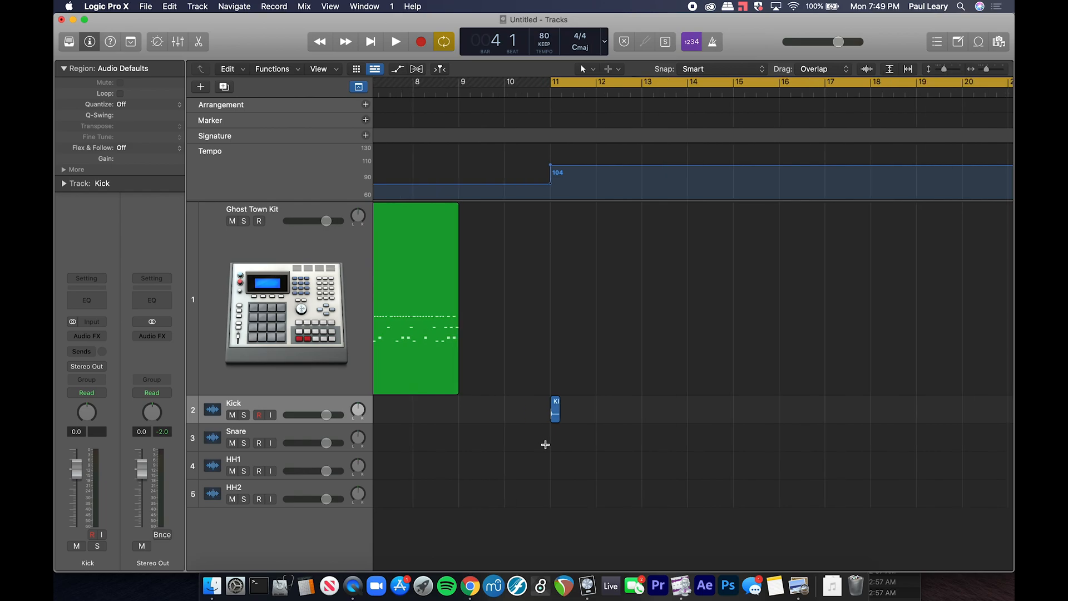
scroll(548, 448, right, 10)
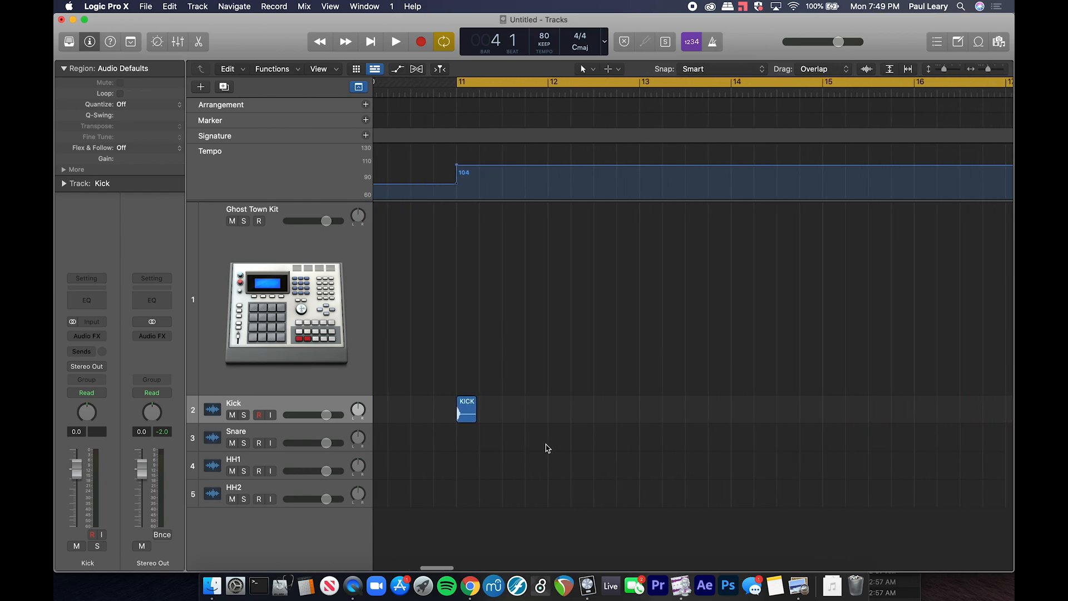
drag(467, 401, 833, 410)
key(super+z)
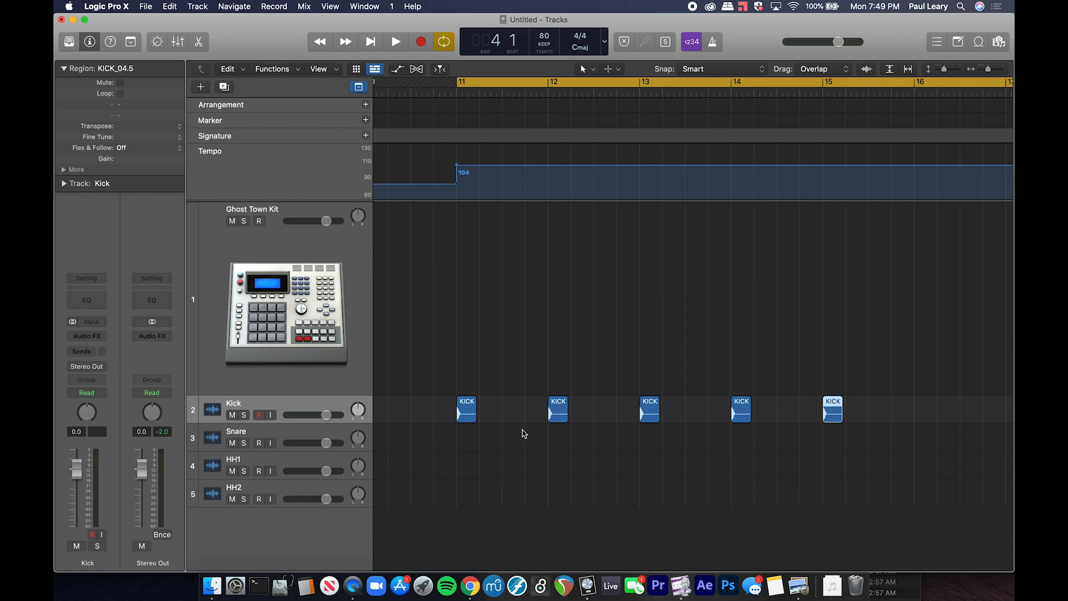
key(super+Tab)
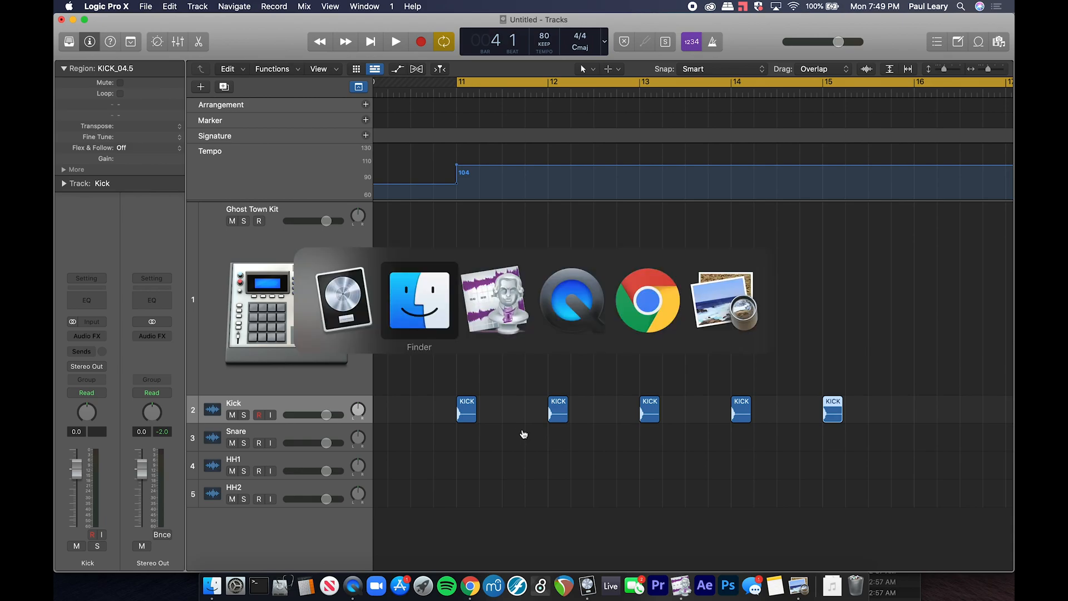
key(super+Tab)
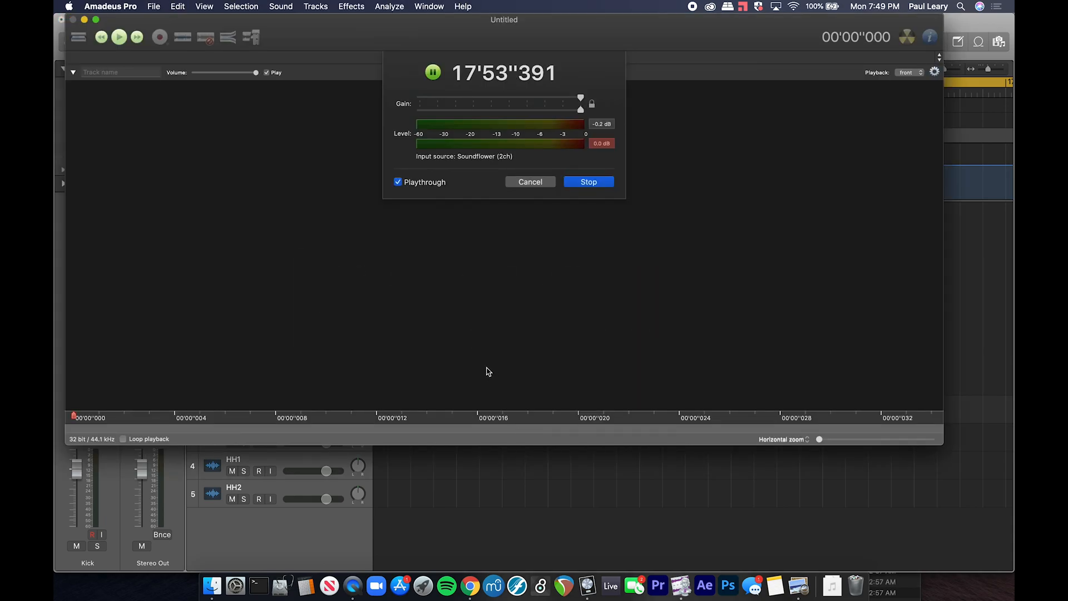
click(482, 487)
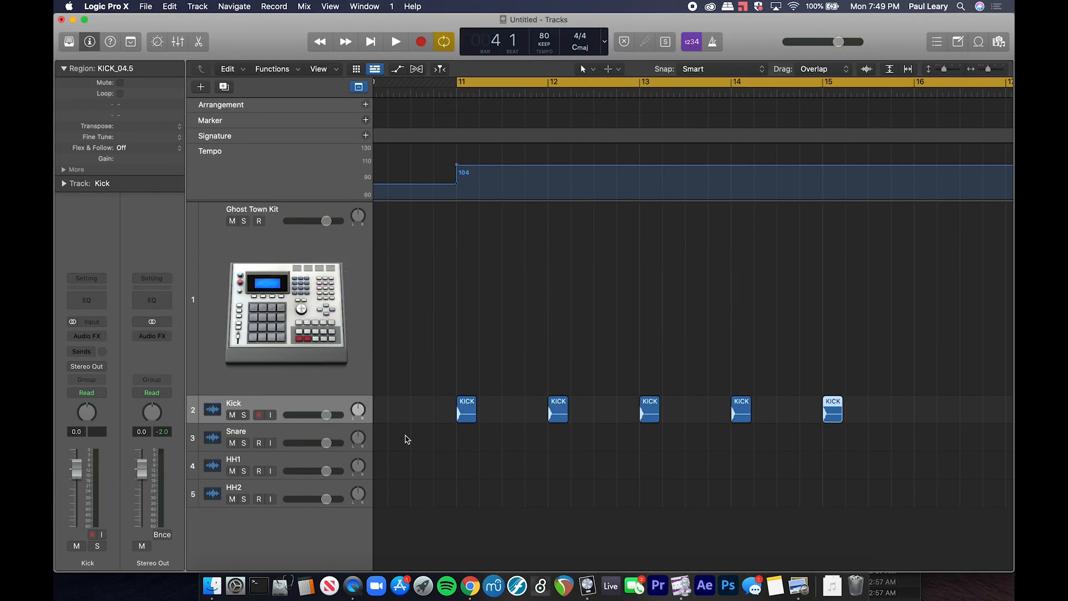
Step: Select the Snare track, switch to Finder, move the DrumSamples window above the audio tracks and browse its samples
click(333, 439)
key(super+Tab)
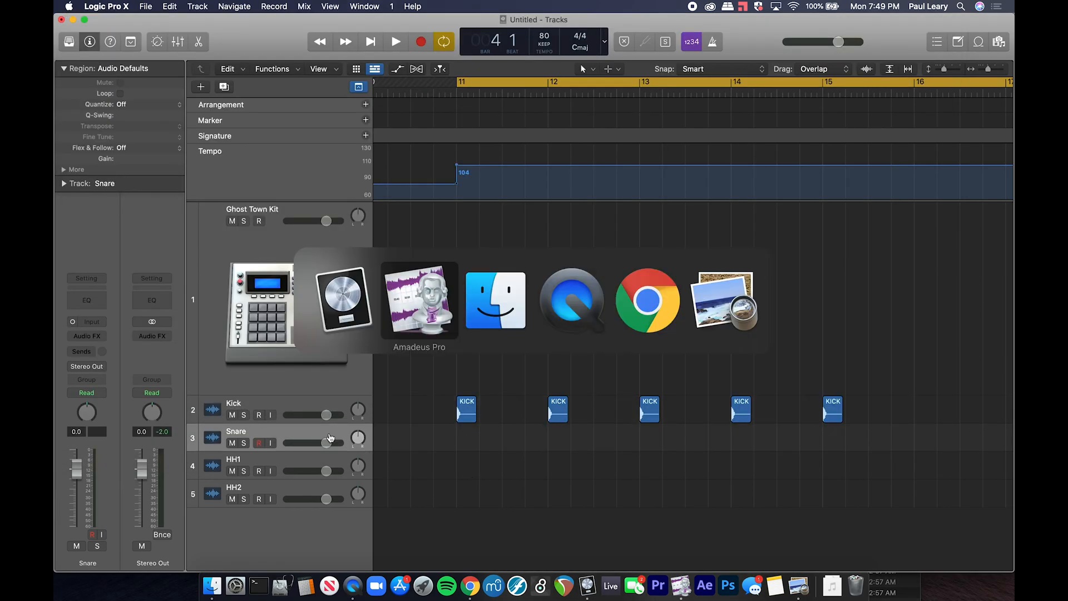
key(super+Tab)
drag(618, 430, 778, 111)
scroll(866, 206, up, 10)
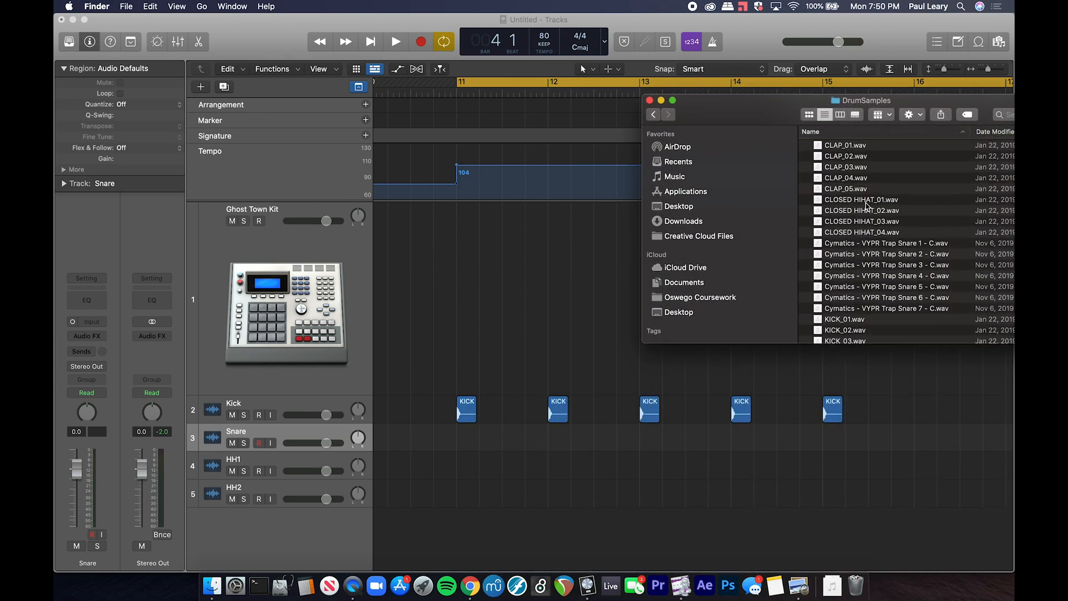
scroll(866, 206, down, 9)
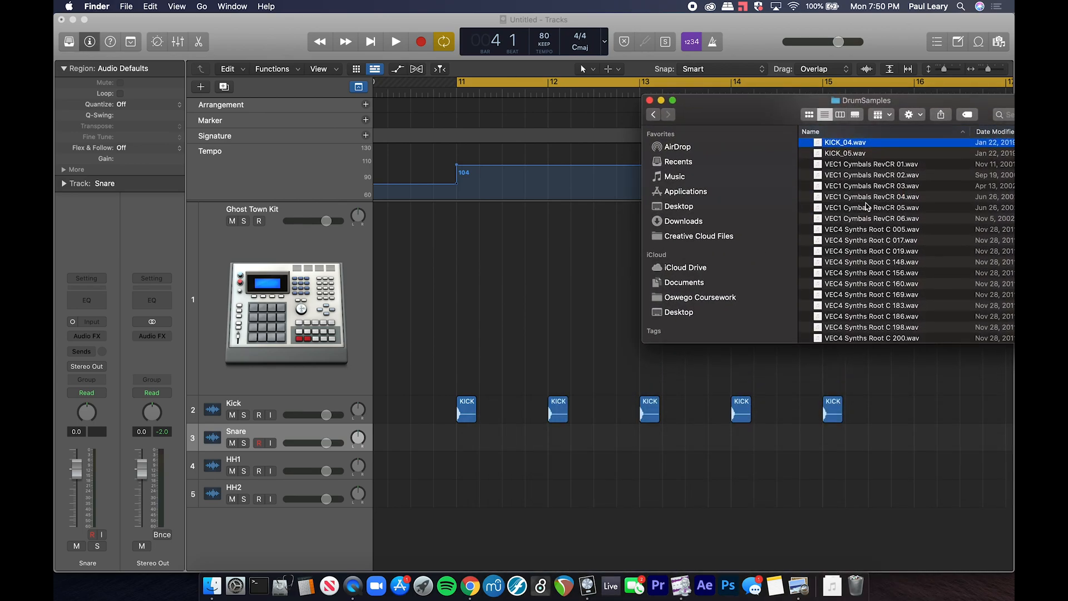
Step: Preview the VEC4 Synths Root C 019 and 148 samples and place the 148 sample on the Snare track at beats 2 and 4 of bar 11
click(854, 253)
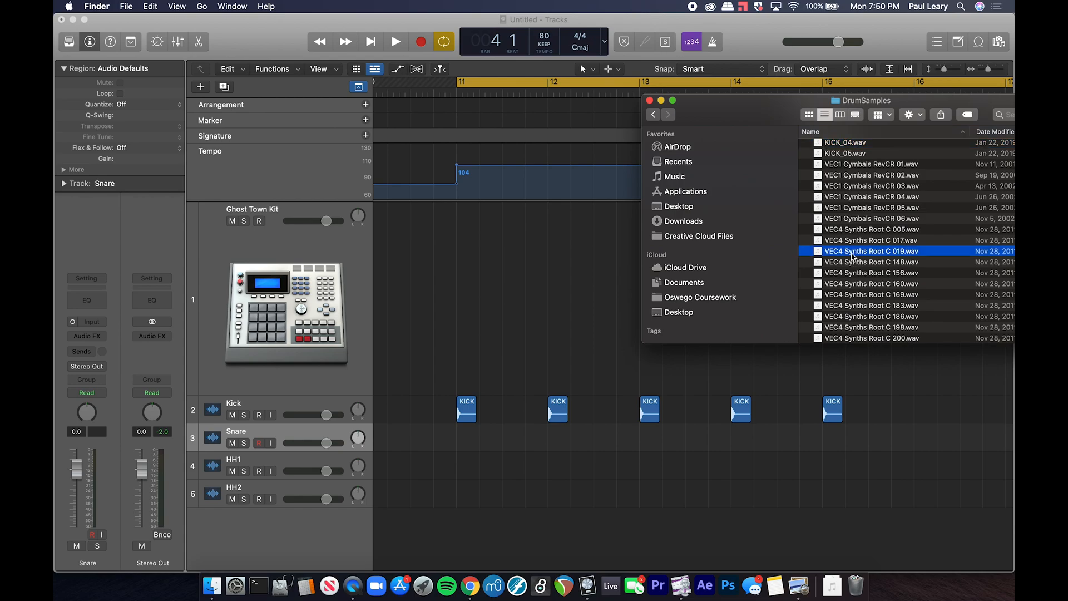
key(space)
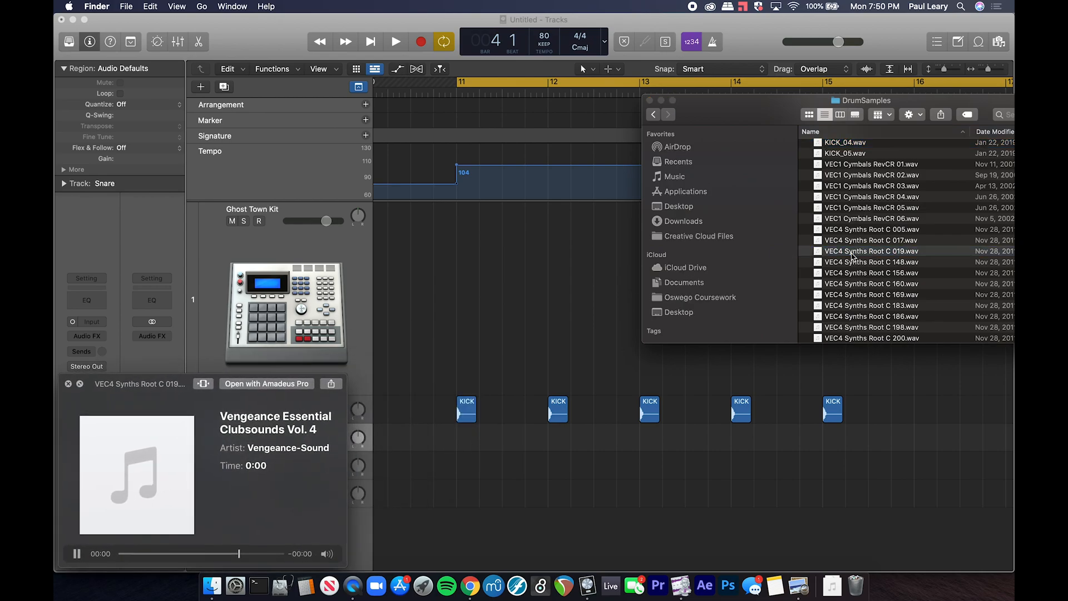
key(Down)
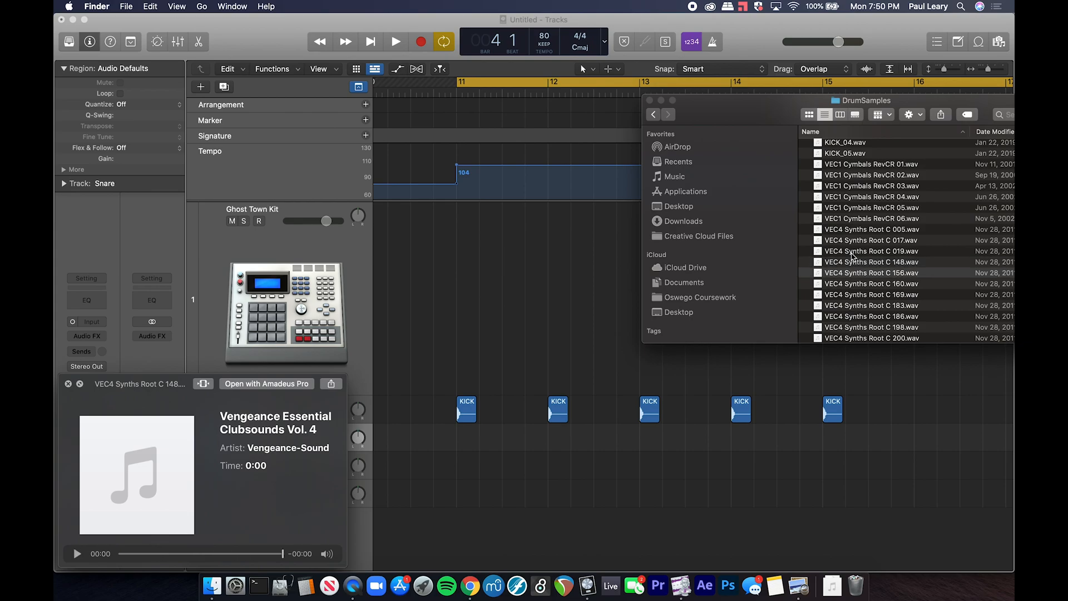
key(Down)
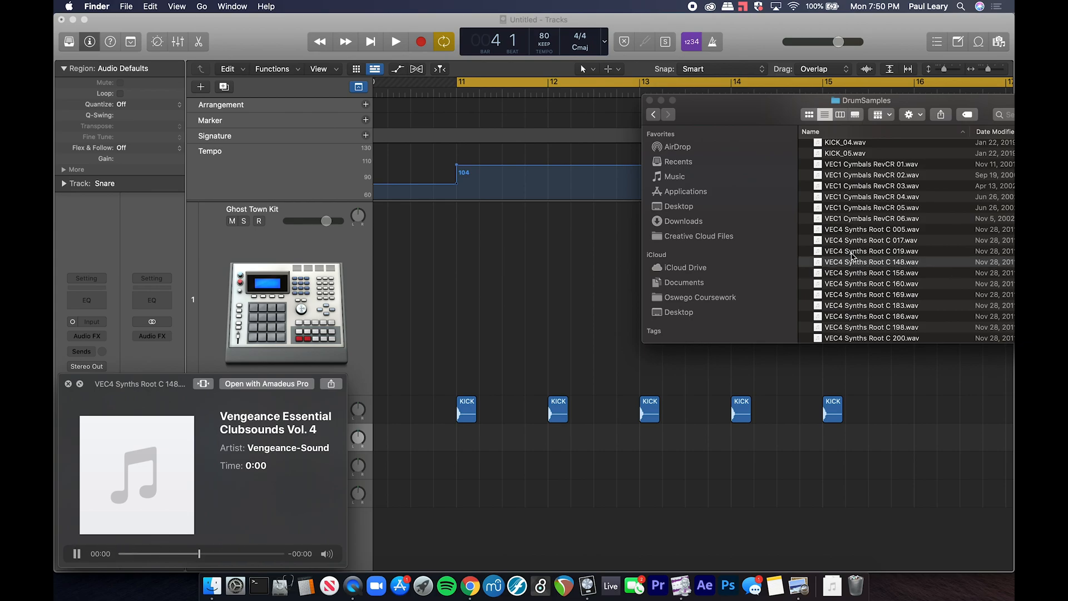
key(space)
click(819, 264)
drag(819, 263, 529, 435)
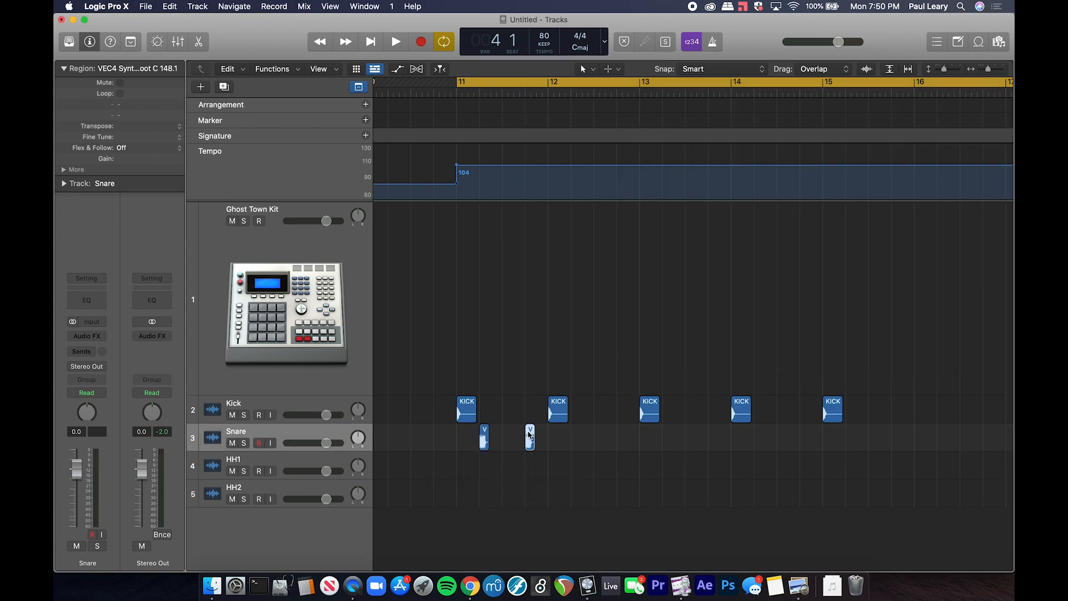
Step: Duplicate the two snare regions of bar 11 across bars 12, 13 and 14 on the same beats
drag(455, 434, 582, 460)
drag(488, 430, 578, 430)
key(super+z)
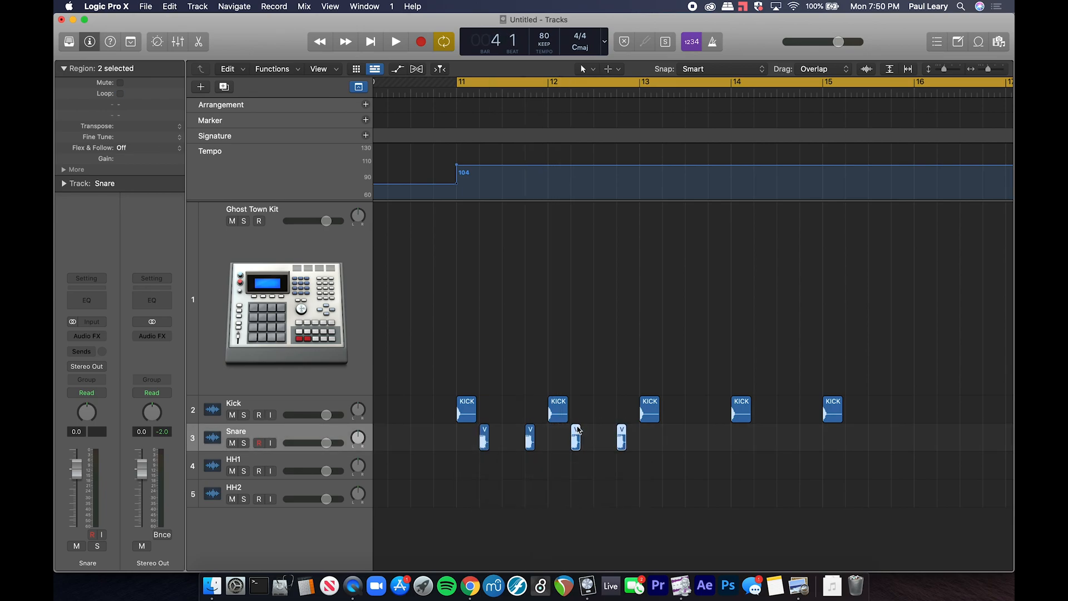
drag(640, 451, 665, 431)
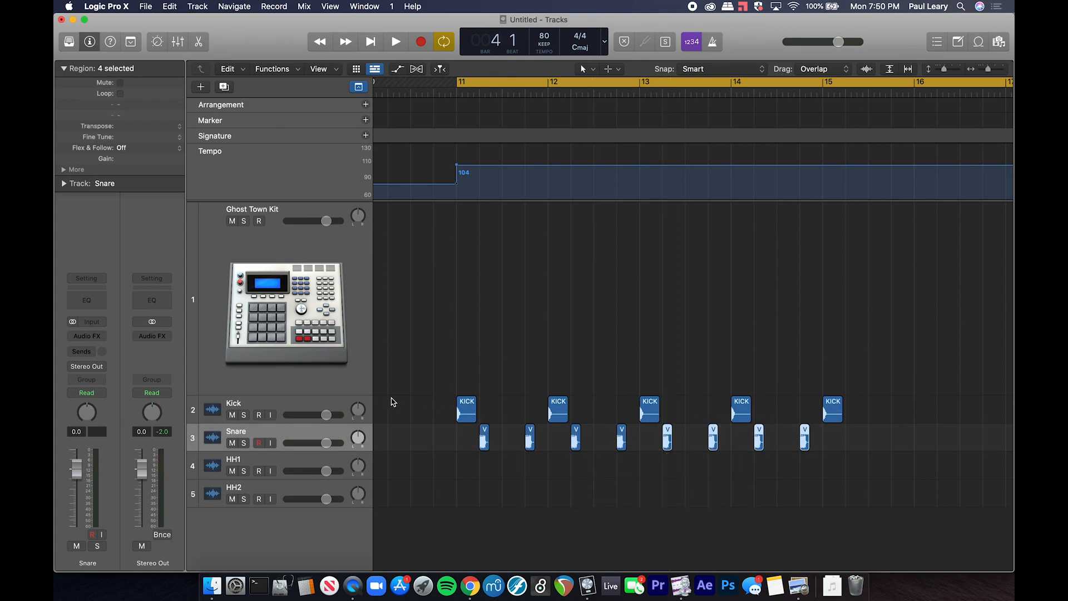
Step: Select all eight regions on the Snare track and shorten them together to a length of 0 0 0 105
key(super+Right)
key(super+Right)
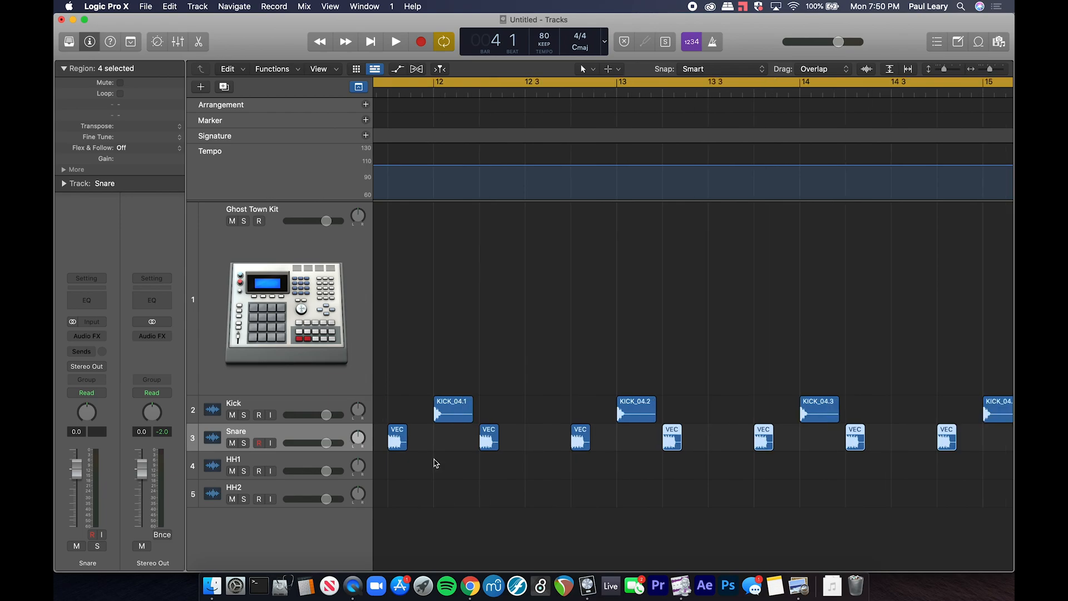
scroll(434, 460, left, 9)
click(337, 438)
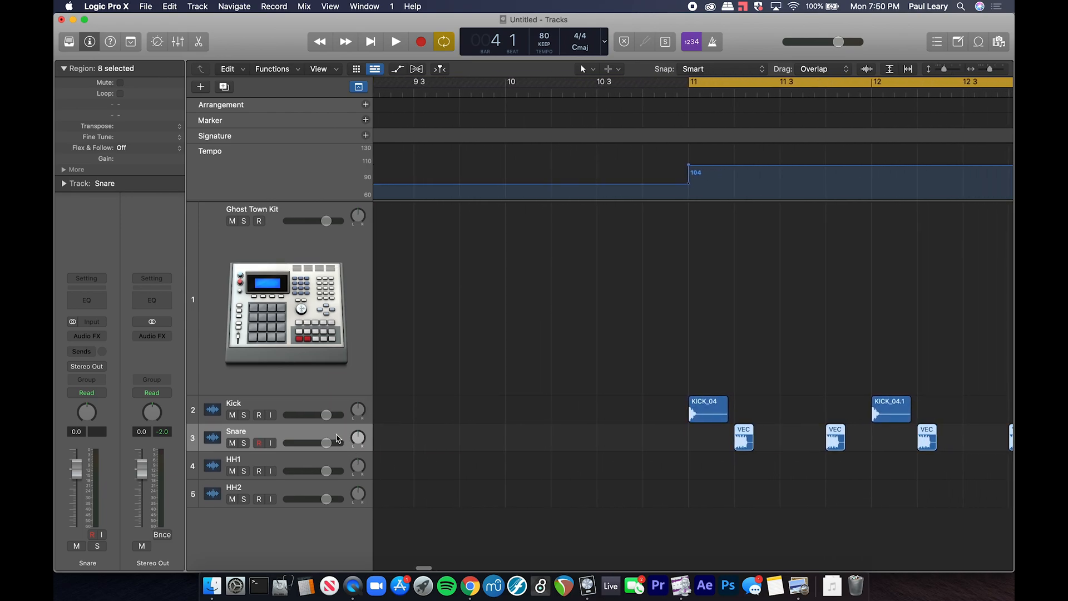
drag(753, 445, 736, 445)
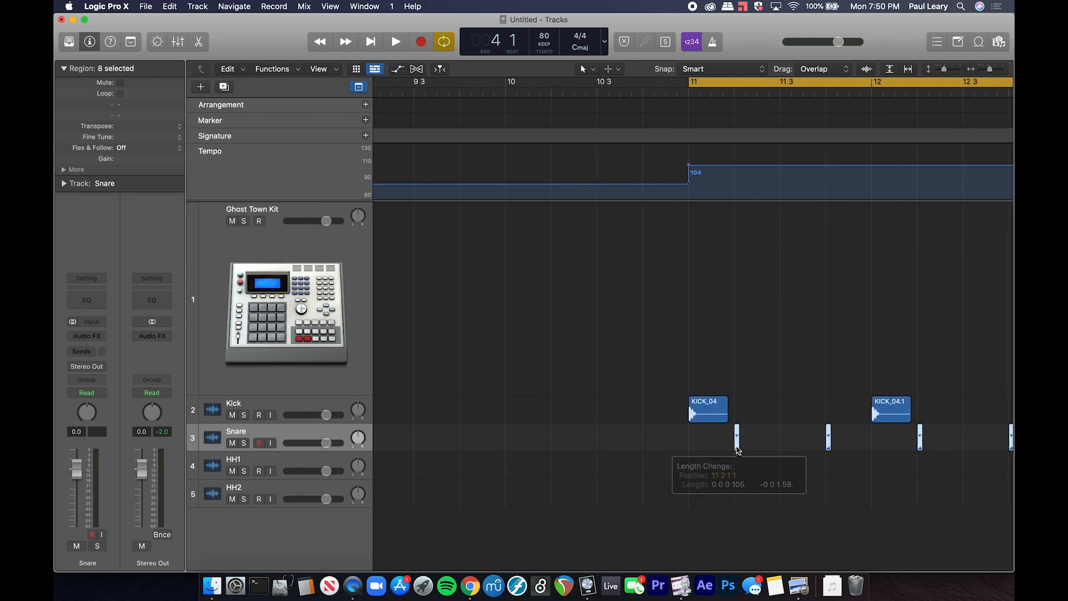
Step: Insert a ChromaVerb reverb on the Snare track, play the beat to hear it, and dismiss the plug-in window
click(85, 337)
mouse_move(108, 521)
mouse_move(192, 529)
click(272, 530)
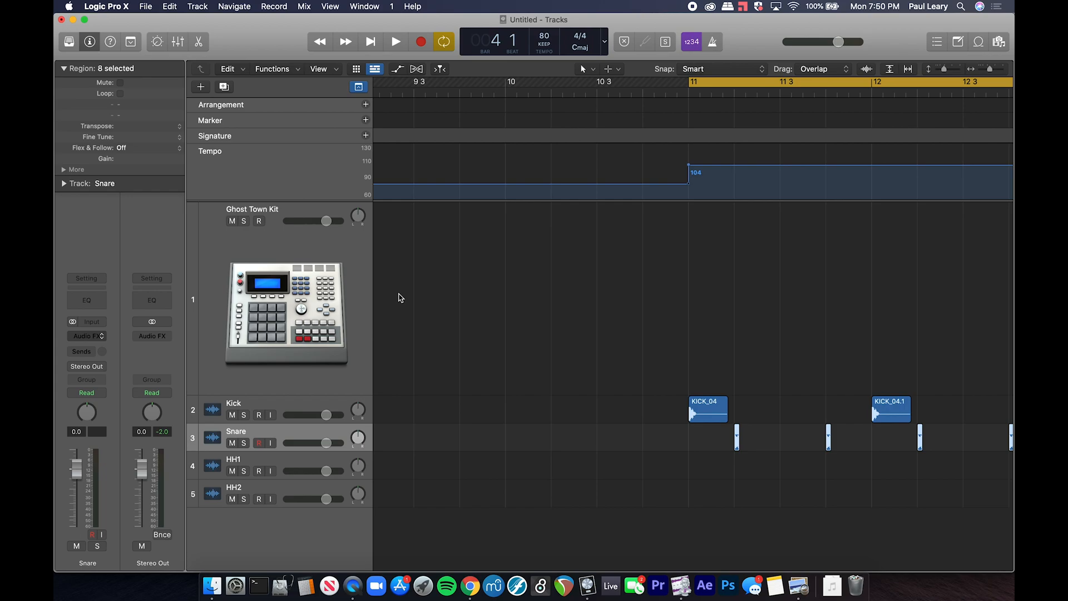
key(space)
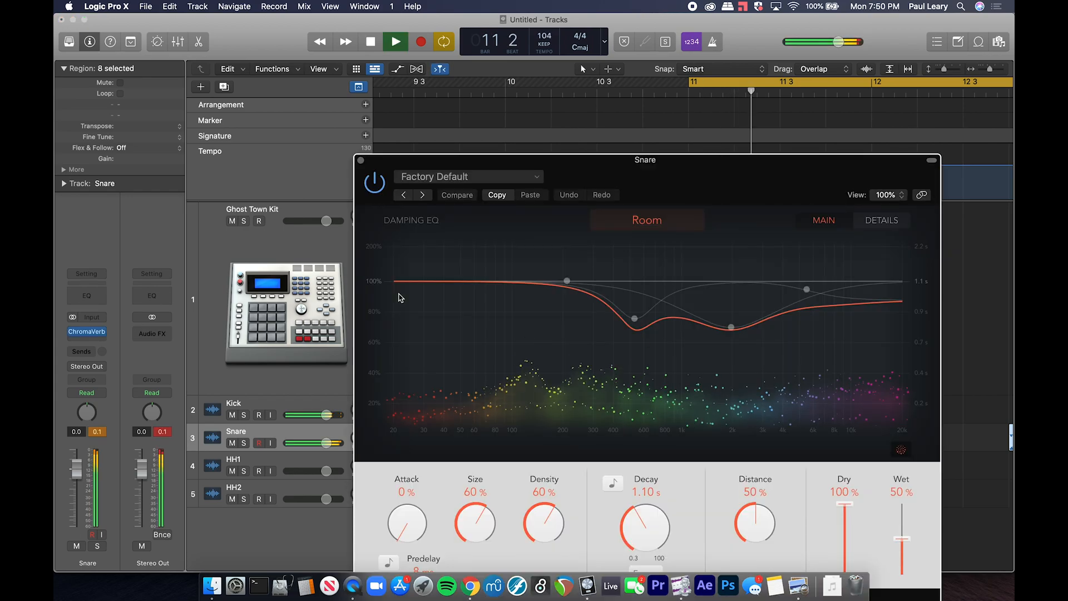
click(361, 160)
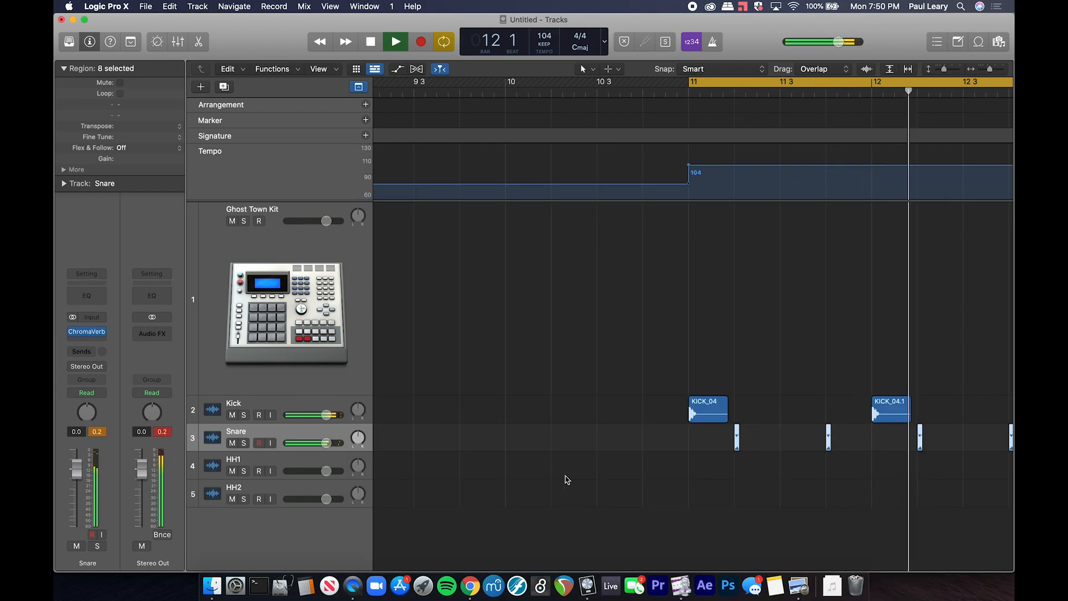
Step: Stop playback, lower the Snare volume to -11.0 dB and the Kick volume to -3.2 dB, and reset the Stereo Out peak reading
key(space)
drag(326, 444, 319, 415)
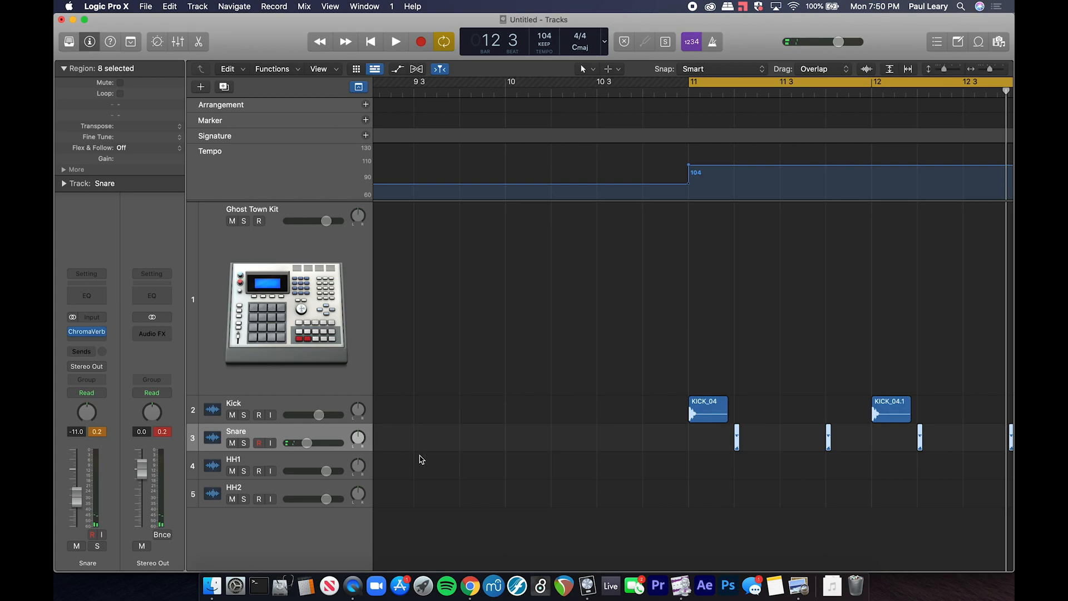
click(163, 432)
Step: Switch to Finder and place the CLOSED HIHAT_01 sample from DrumSamples on the HH1 track at bar 11
scroll(655, 412, right, 5)
key(super+Tab)
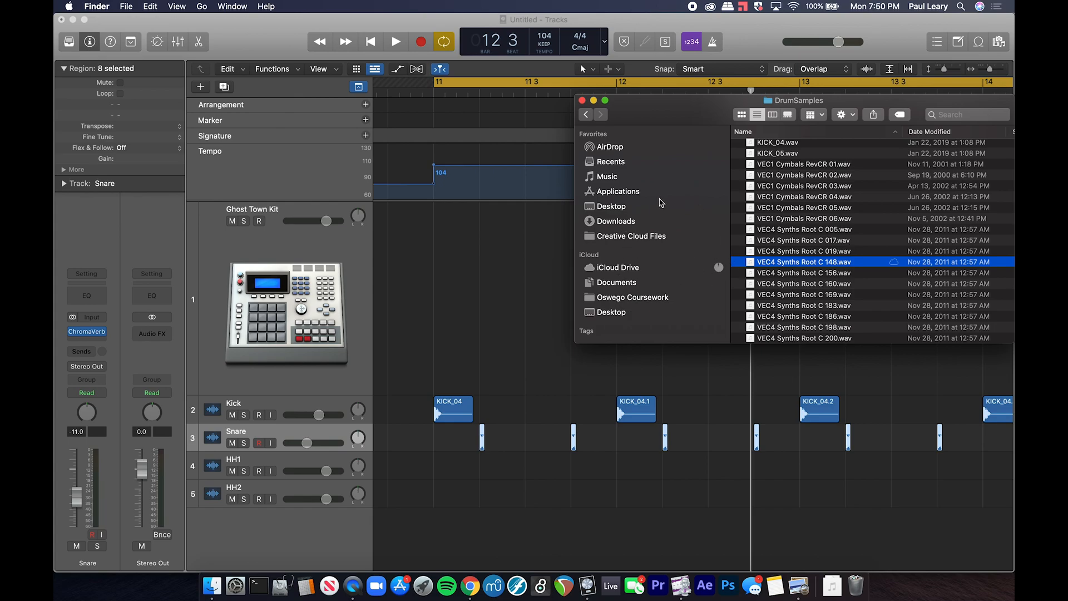
scroll(818, 199, up, 8)
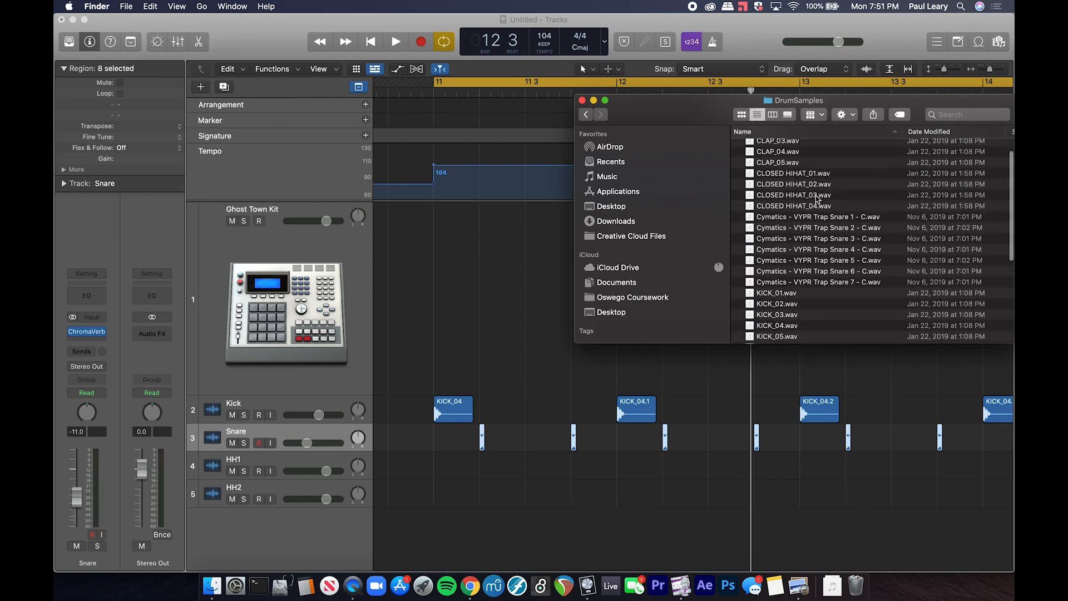
click(774, 176)
drag(750, 177, 441, 472)
click(475, 470)
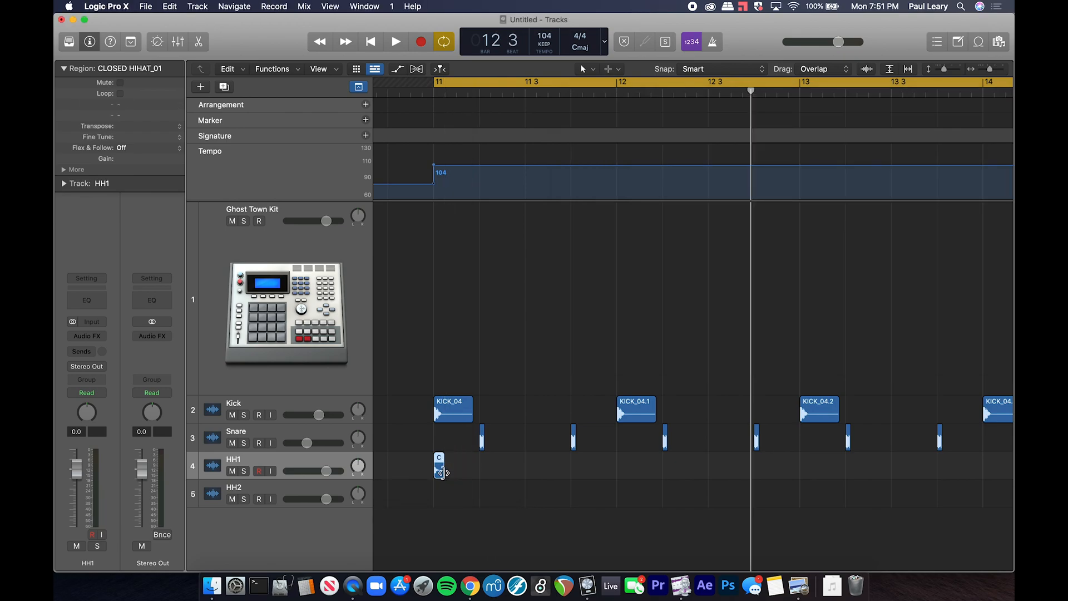
Step: Duplicate the closed hi-hat region until bar 11 on HH1 is filled with sixteenth notes, and play back the pattern
key(super+Right)
key(super+Right)
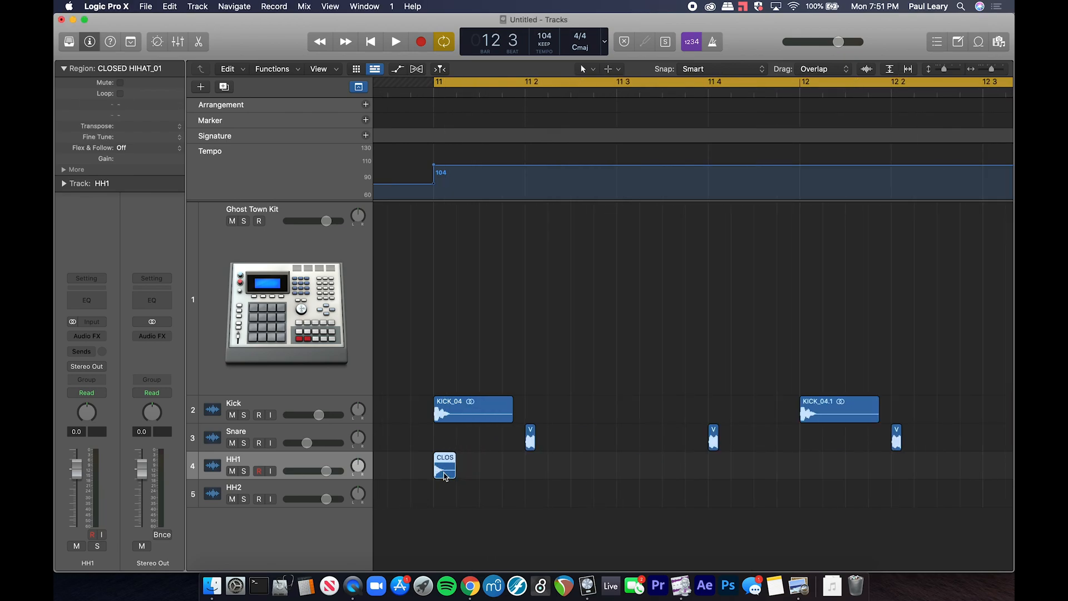
drag(448, 464, 539, 461)
drag(629, 481, 645, 453)
key(space)
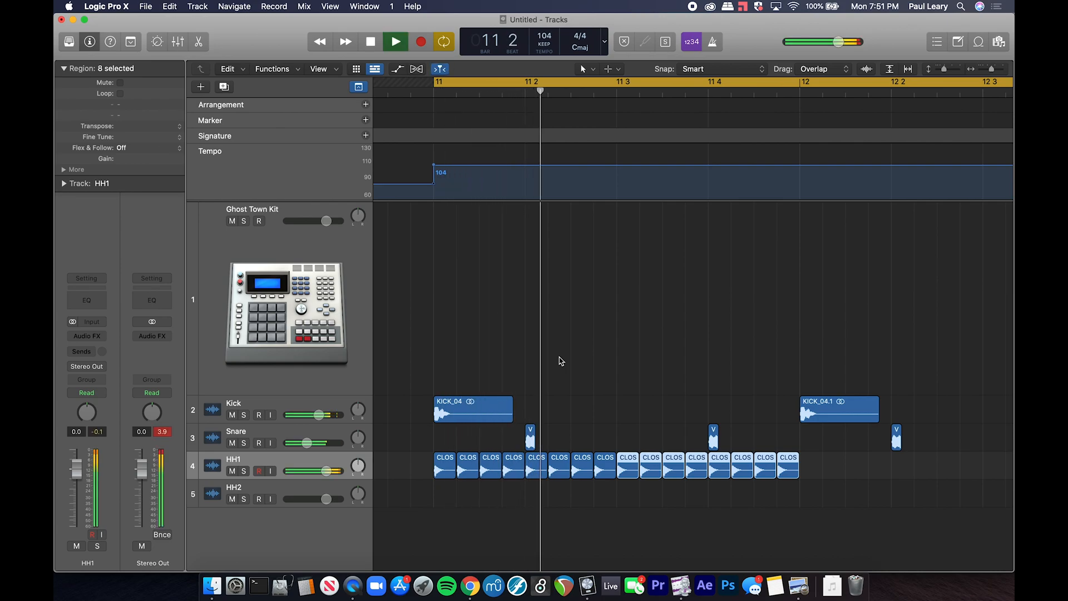
key(space)
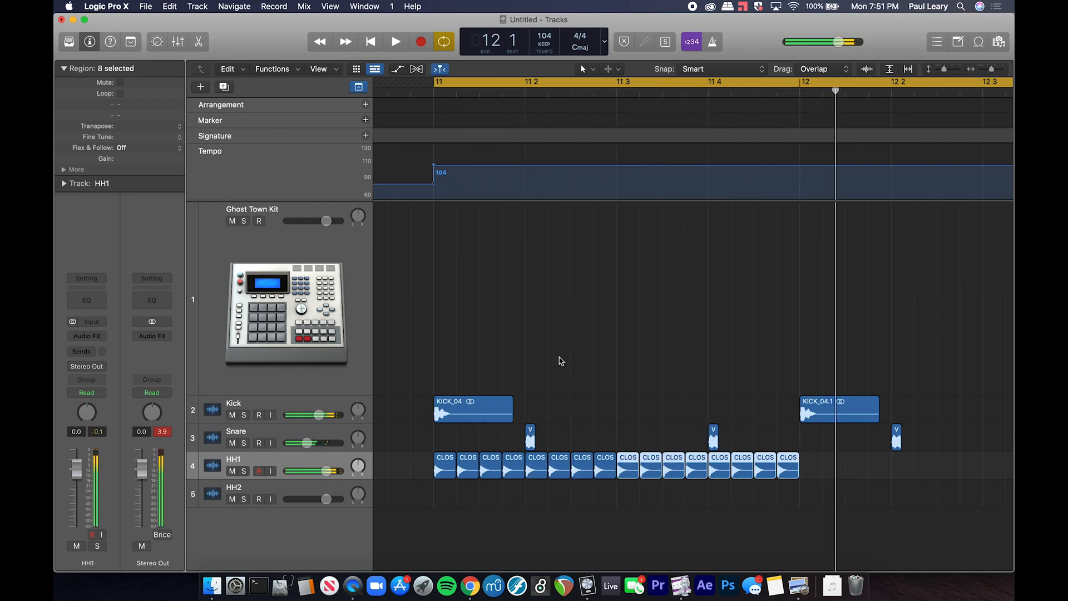
Step: Duplicate the bar 11 hi-hat pattern on HH1 across bars 12, 13 and 14
key(super+Left)
key(super+Left)
drag(552, 458, 696, 472)
drag(578, 463, 670, 460)
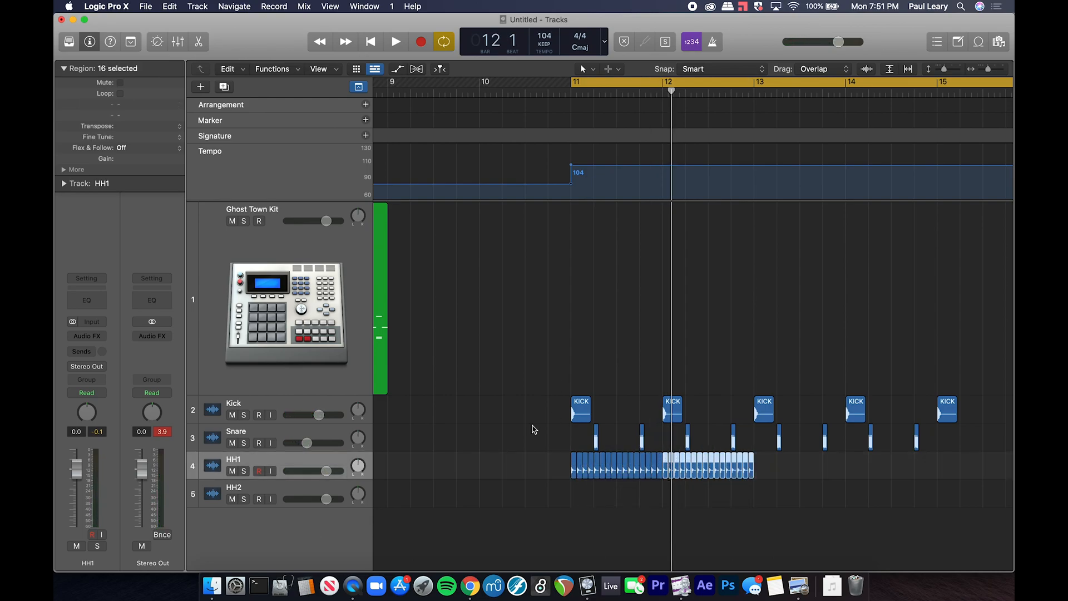
drag(565, 453, 793, 471)
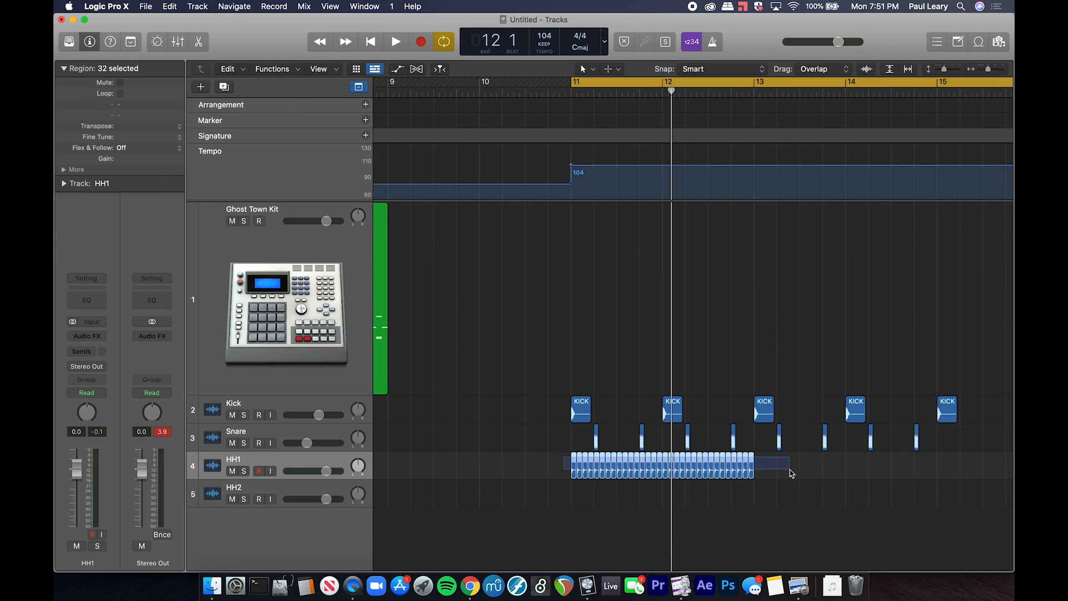
drag(575, 463, 758, 463)
Step: Add a Channel EQ to the Snare track with a 24 dB/Oct high cut at 5350 Hz and Q 2.00, and audition it
click(292, 434)
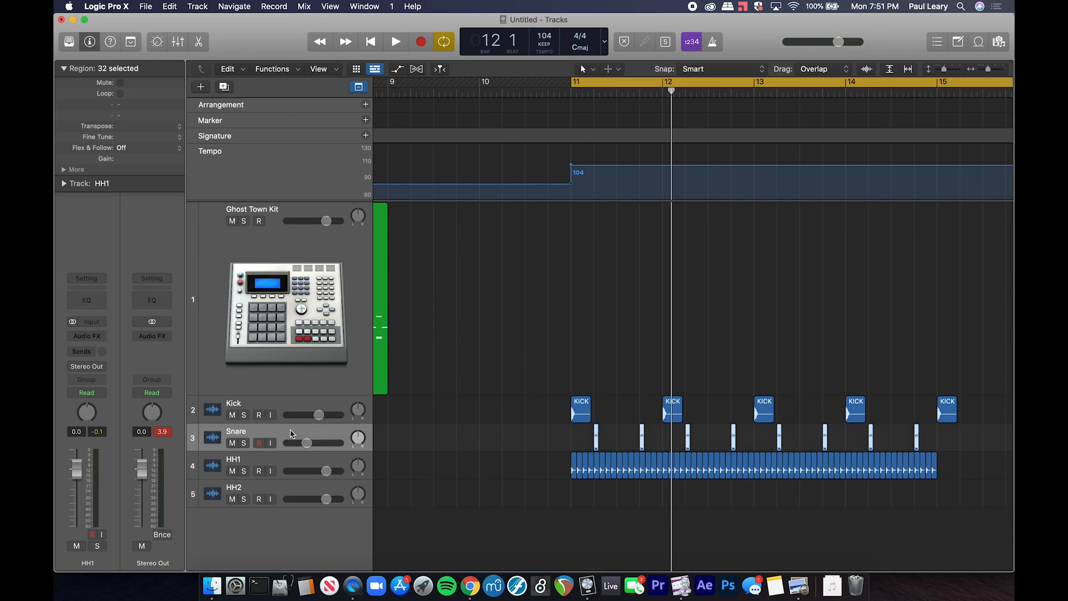
click(88, 296)
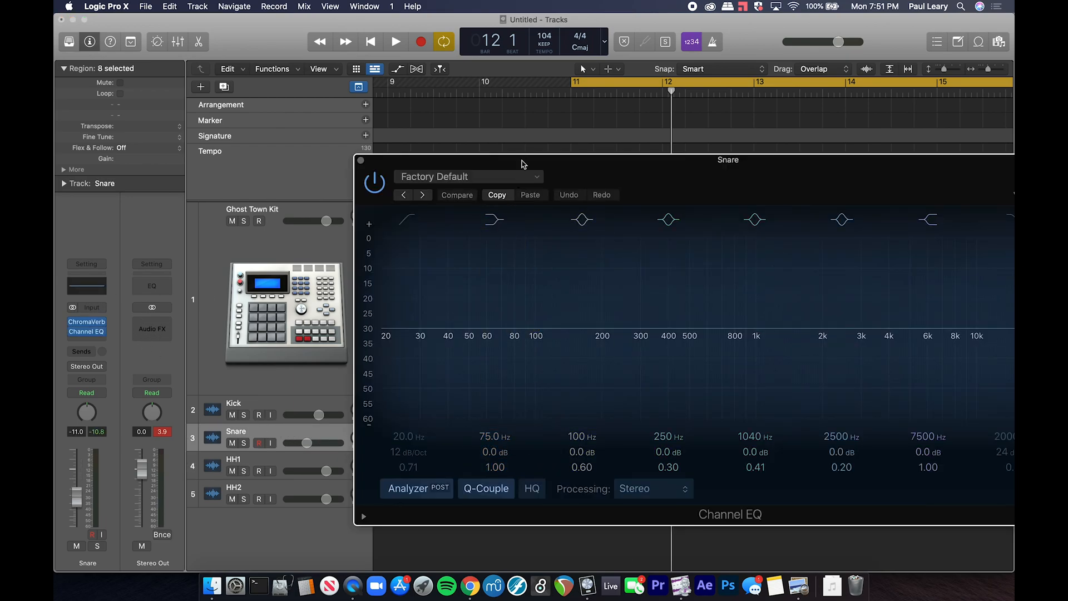
drag(523, 164, 317, 132)
click(827, 308)
drag(827, 309, 716, 272)
key(space)
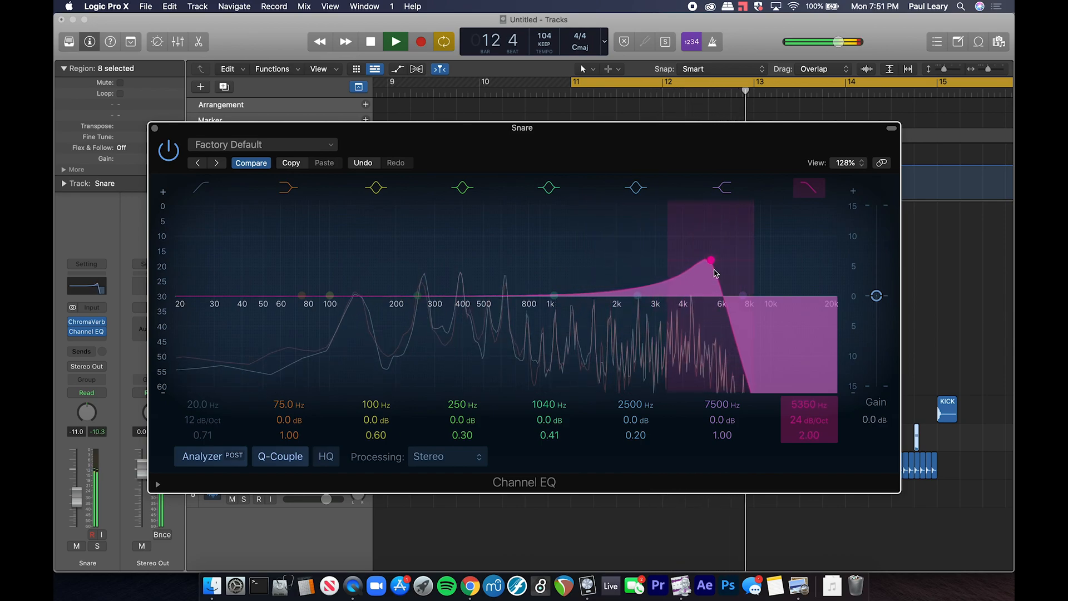
key(space)
click(155, 128)
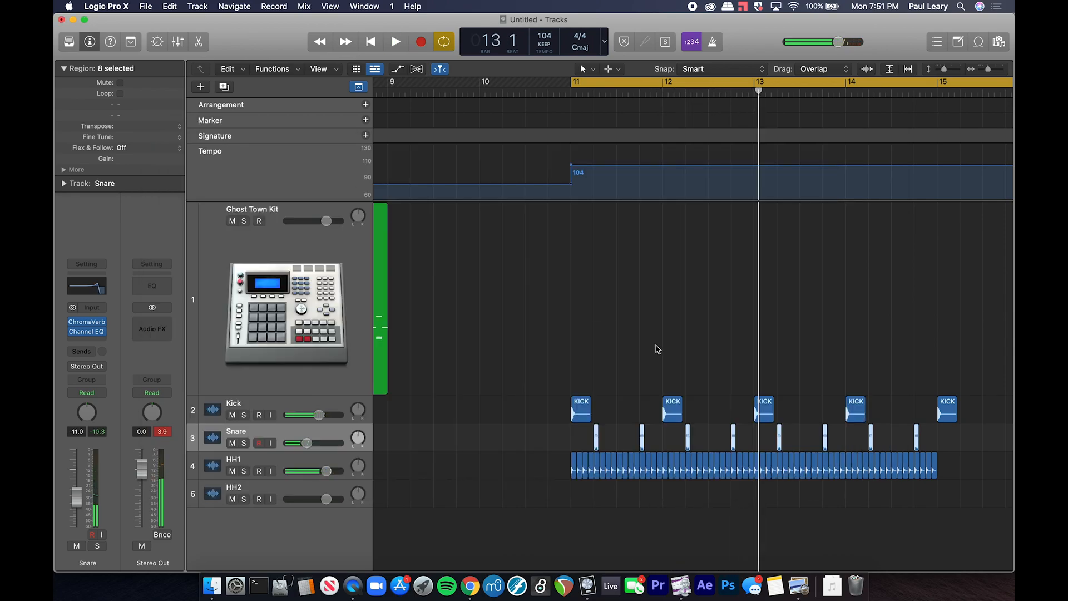
Step: Insert an AutoFilter on the Snare track after the Channel EQ
scroll(658, 349, right, 5)
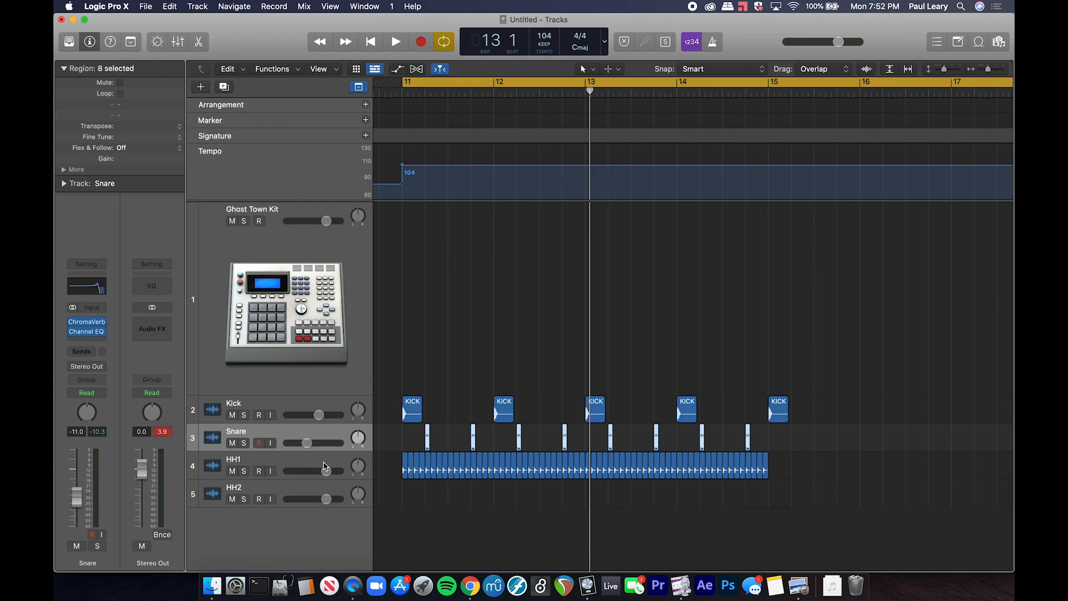
click(325, 466)
click(321, 435)
click(97, 333)
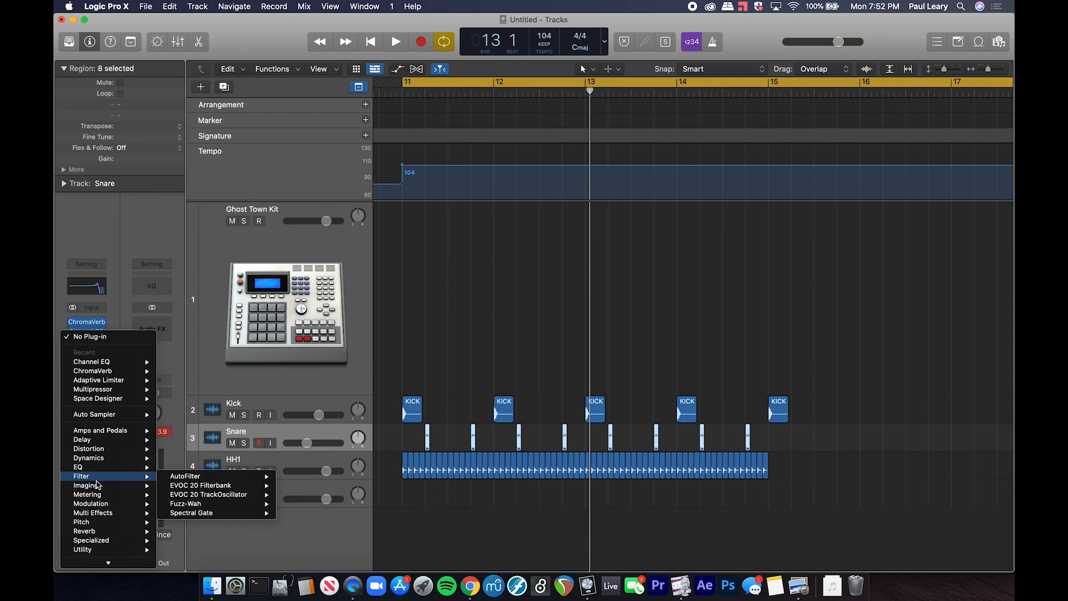
mouse_move(99, 497)
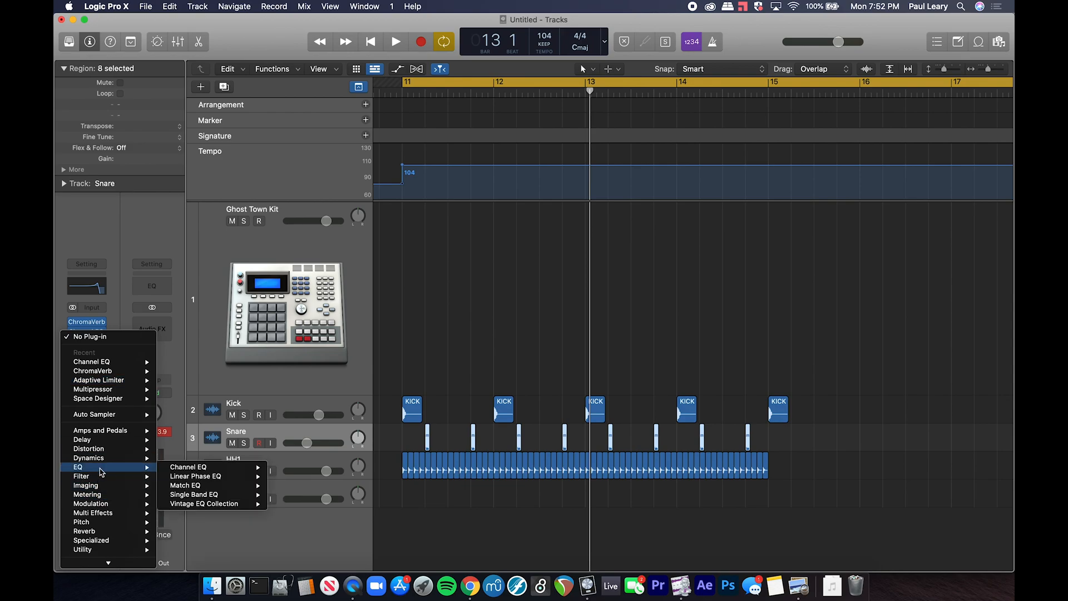
mouse_move(100, 476)
mouse_move(194, 477)
click(291, 479)
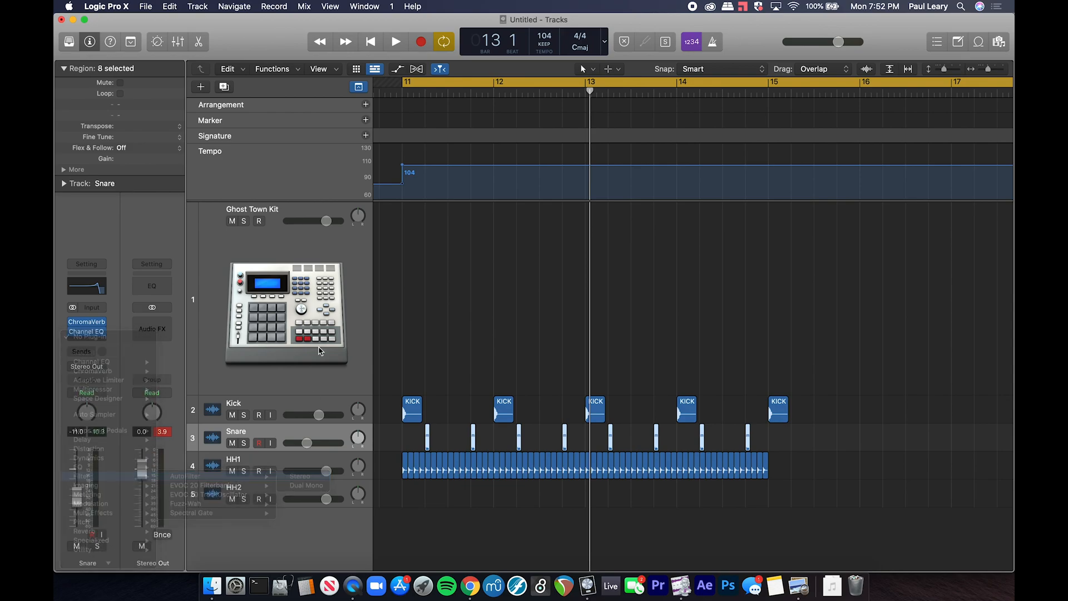
drag(425, 167, 280, 155)
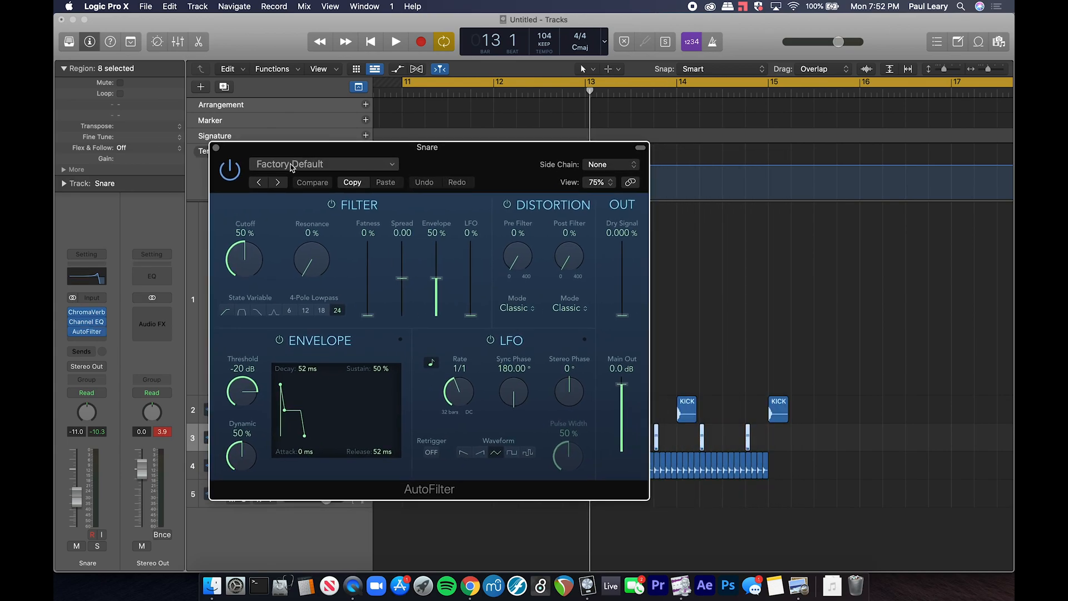
Step: Load the Moving Band Pass preset in AutoFilter, set its LFO rate to 4 bars, and play the beat to check it
click(292, 164)
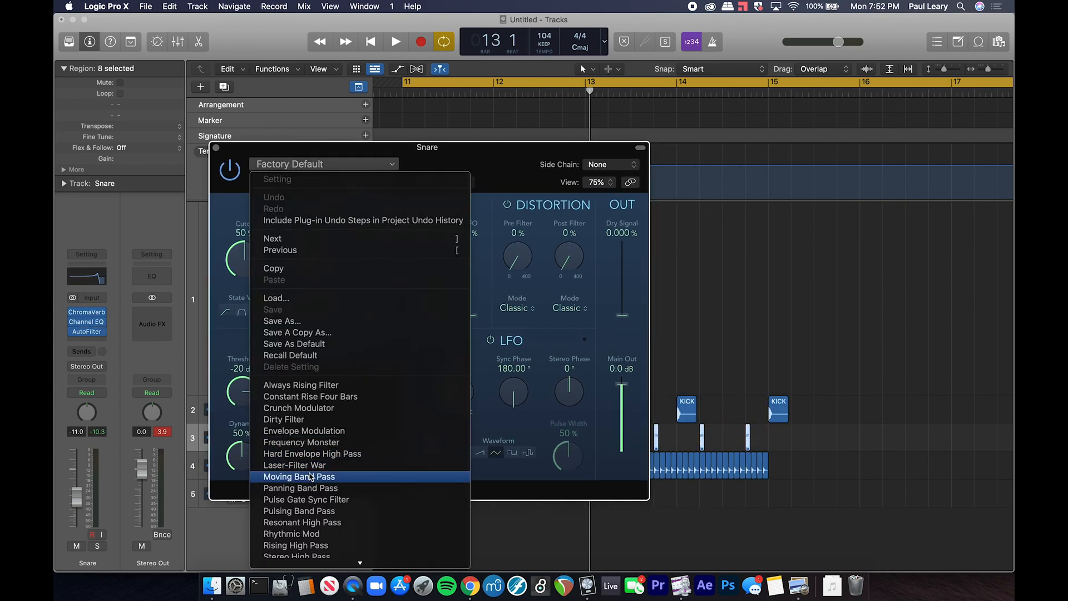
click(310, 477)
key(space)
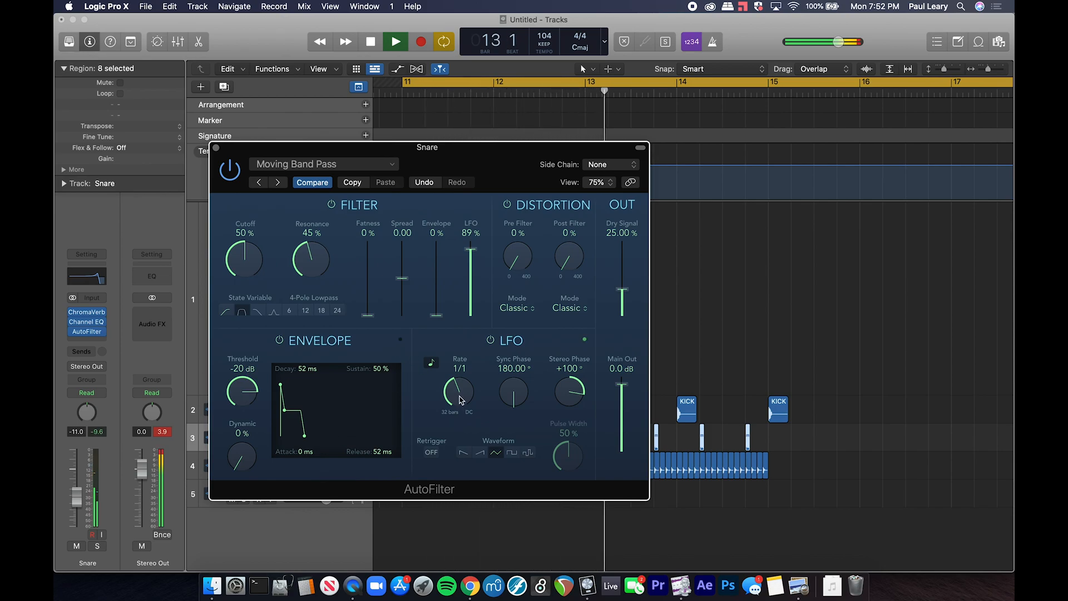
key(space)
drag(462, 400, 457, 422)
key(space)
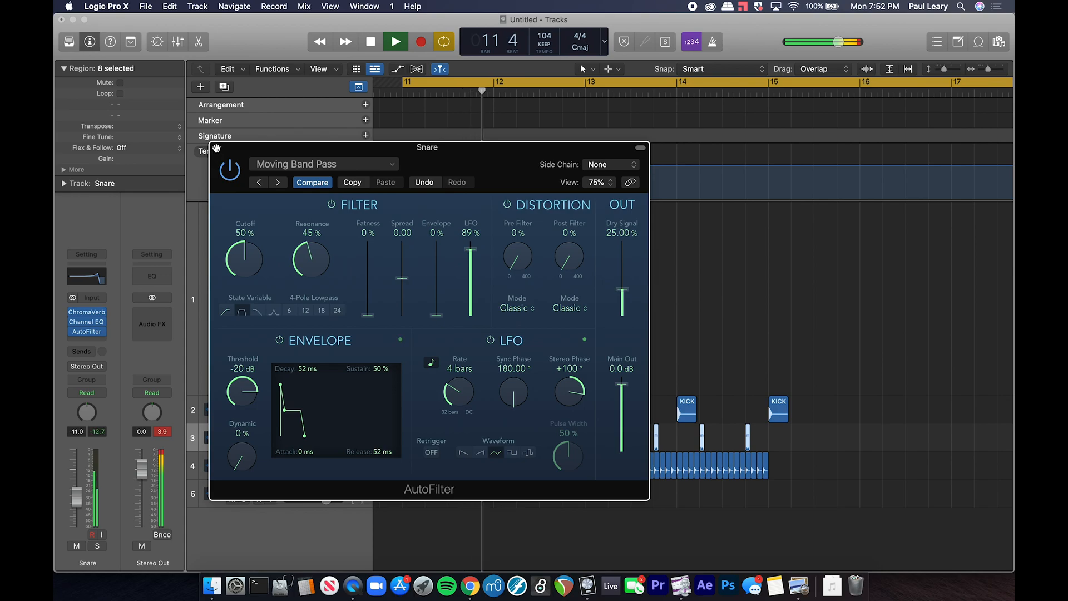
Step: Dismiss the AutoFilter window and lower the HH1 track's volume to -8.2 dB during playback
key(super+w)
drag(327, 470, 310, 471)
key(XF86AudioRaiseVolume)
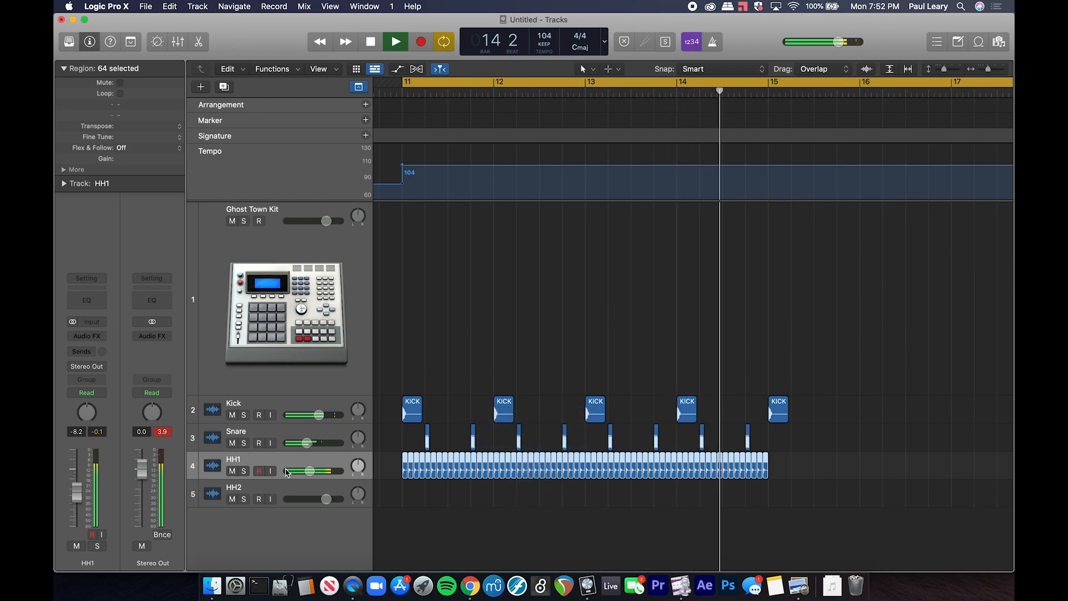
key(space)
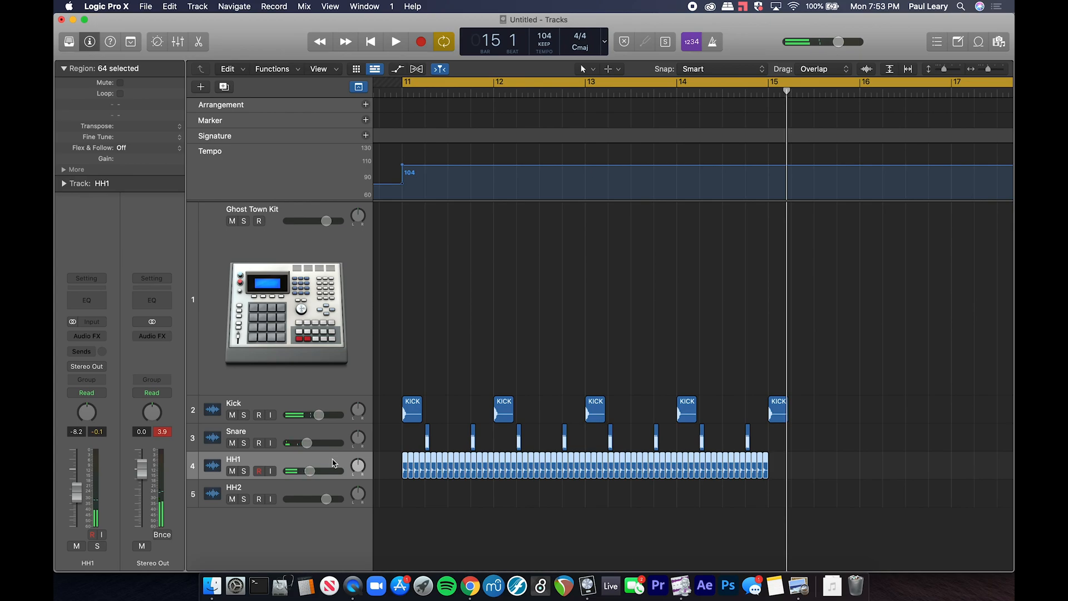
Step: Delete the extra kick region at bar 15 and duplicate the Kick, Snare and HH1 regions of bars 11 to 14 into bars 15 to 18
click(324, 442)
key(super+Left)
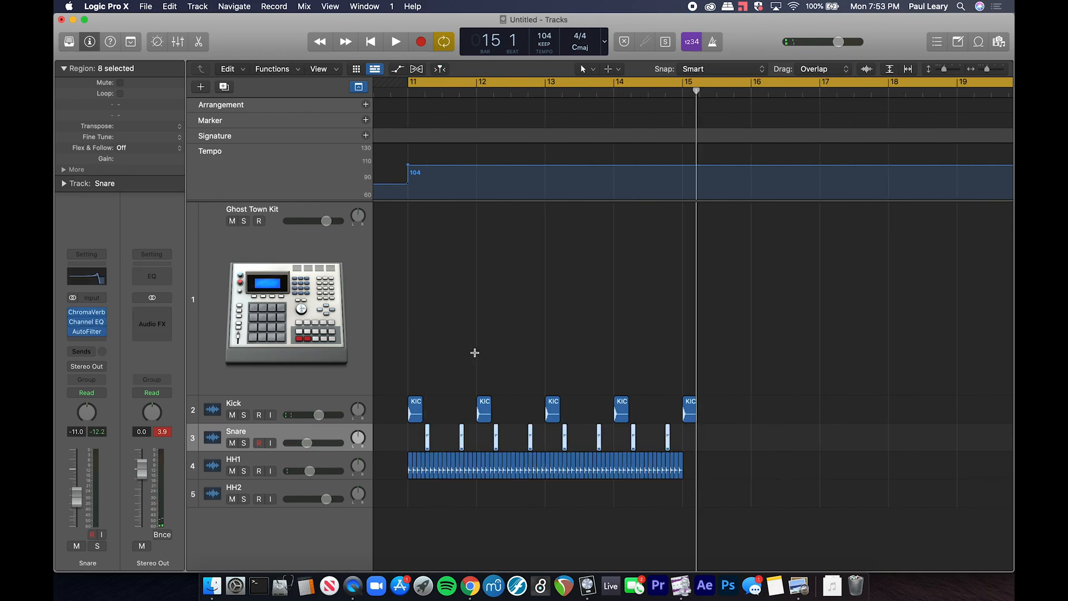
drag(408, 402, 684, 484)
click(603, 414)
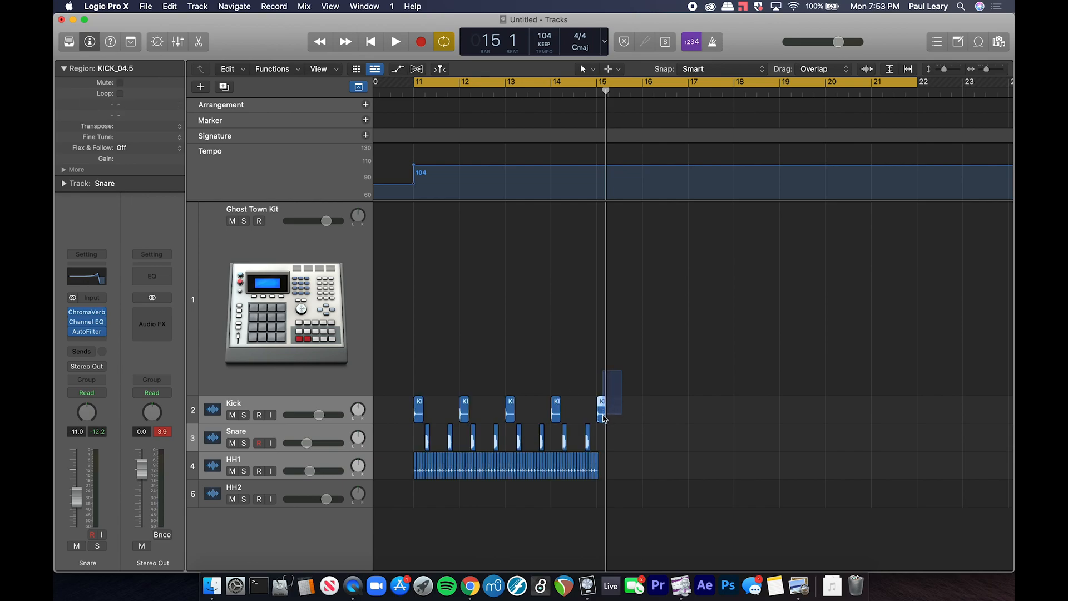
key(Delete)
drag(421, 382, 639, 500)
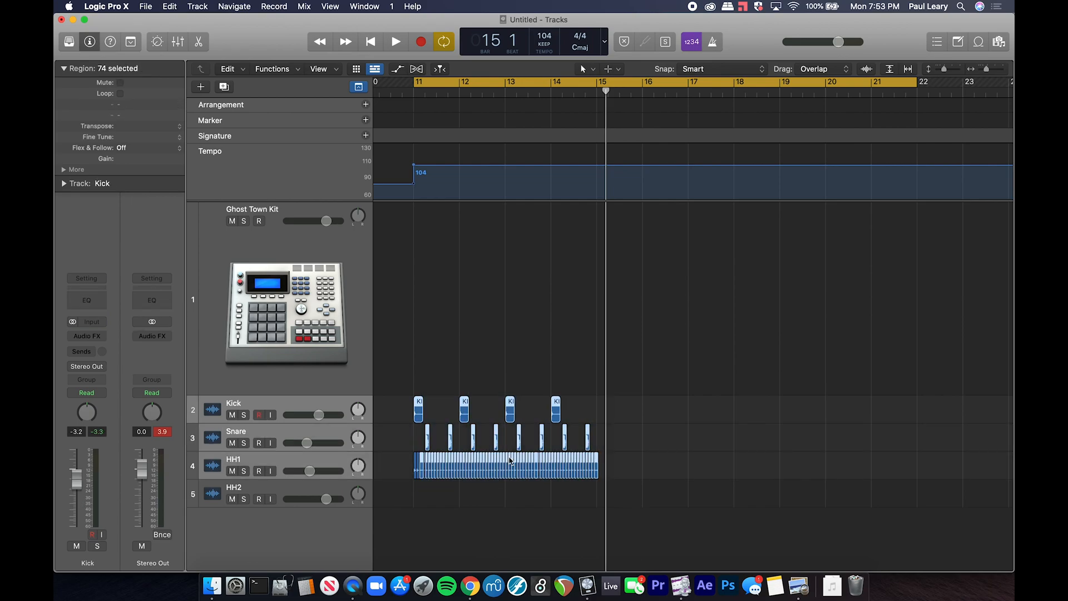
drag(419, 406, 602, 408)
Step: Duplicate the Snare track with its channel settings onto a new audio track directly below it
click(319, 433)
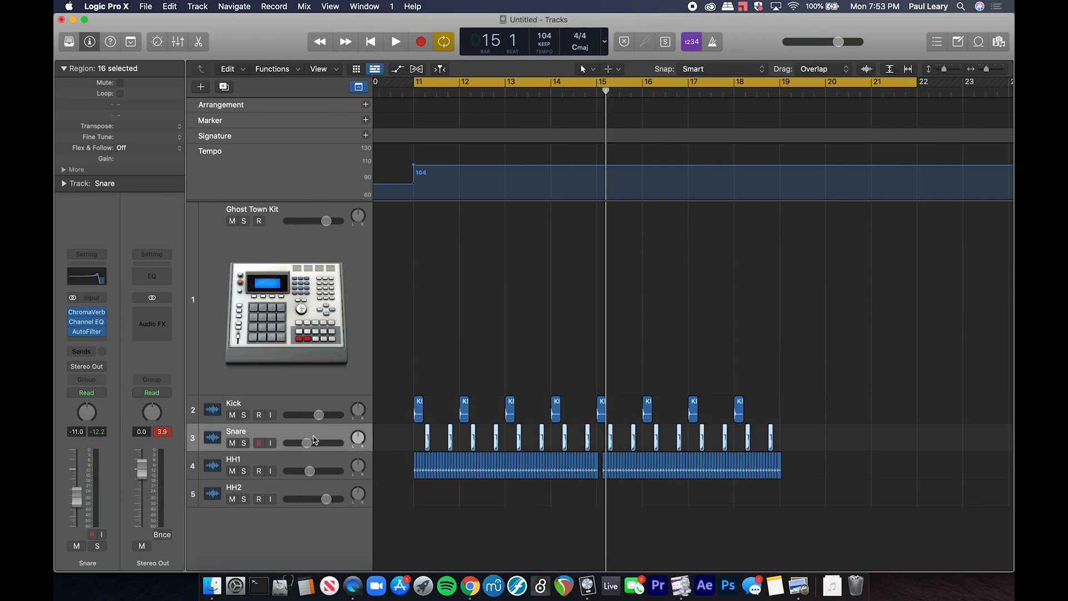
click(224, 88)
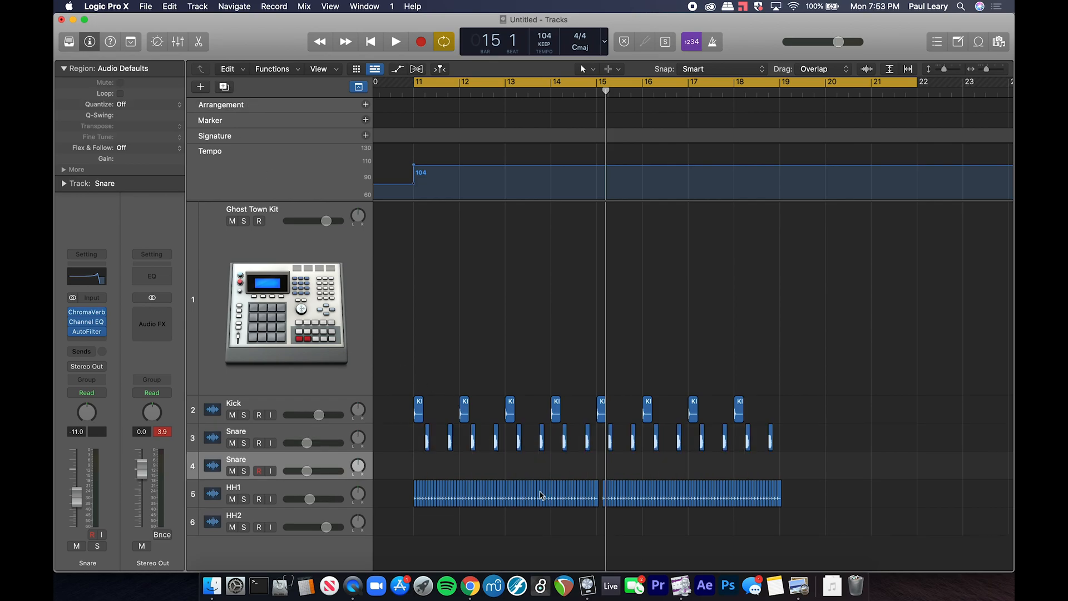
drag(620, 465, 809, 439)
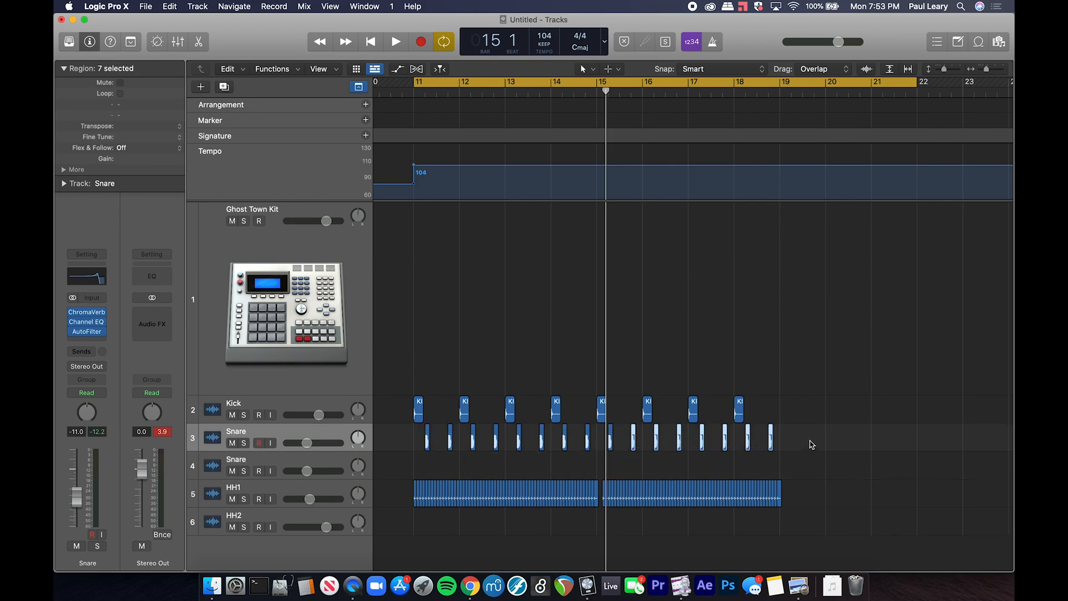
click(610, 433)
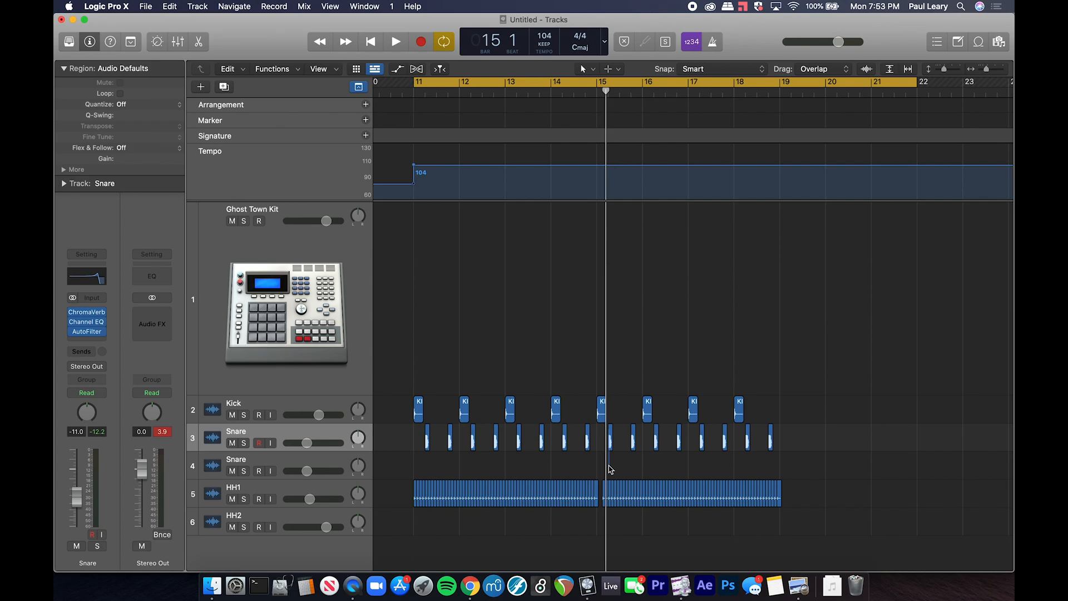
drag(603, 470, 796, 401)
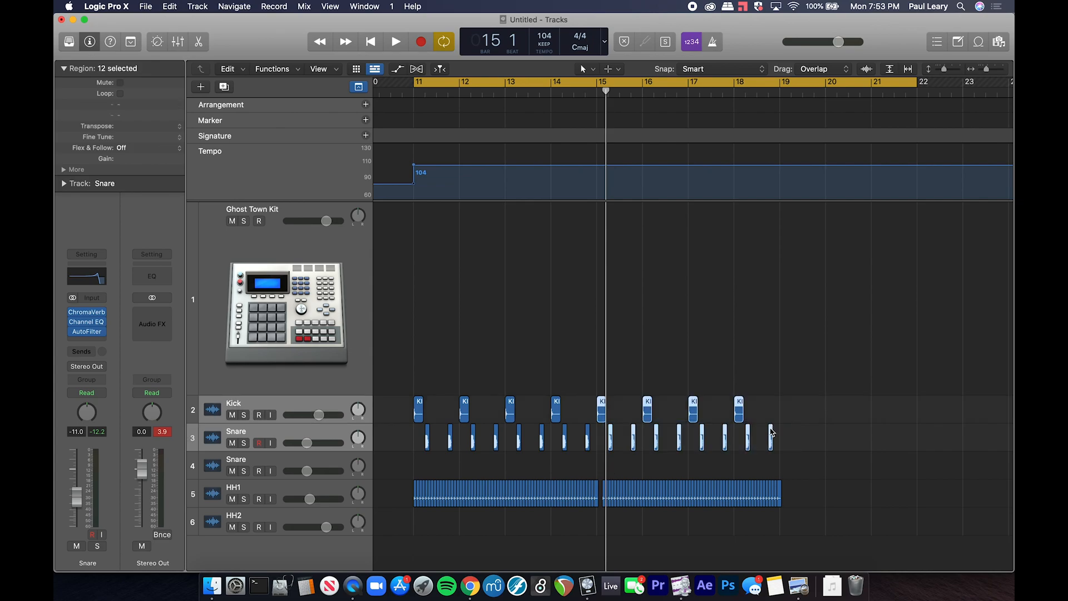
click(774, 463)
key(super+Right)
key(super+Right)
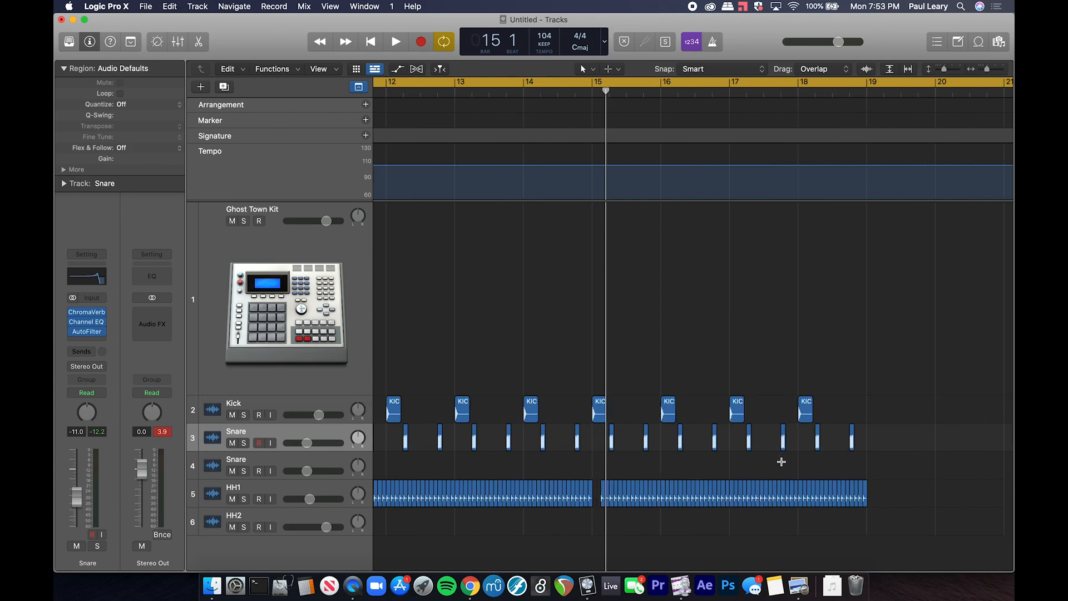
Step: Move the eight Snare regions of bars 15 to 18 onto the duplicate Snare track and rename that track Snare2
drag(588, 458, 934, 467)
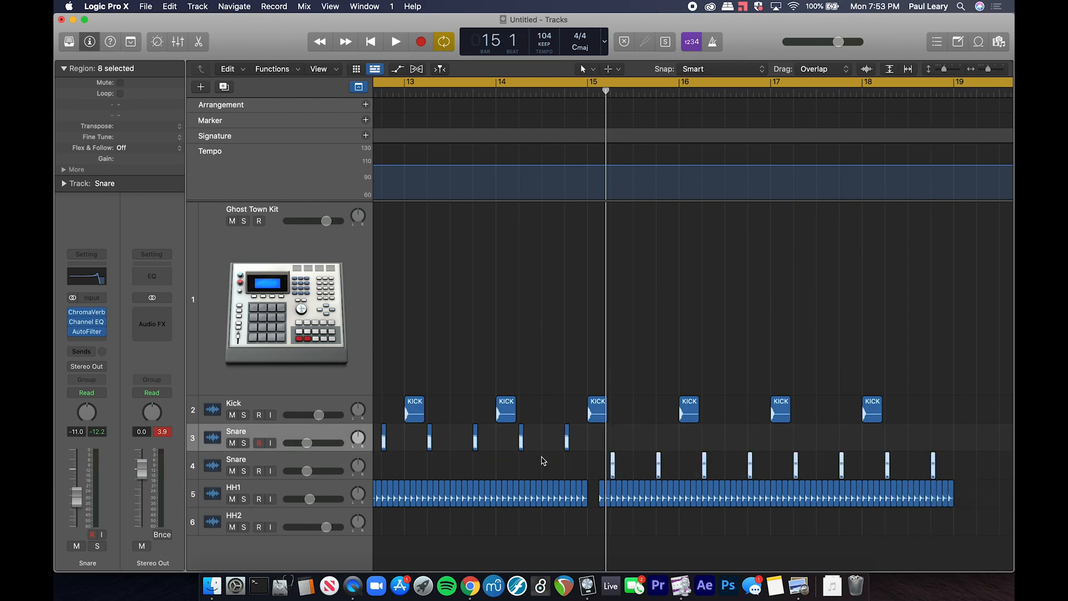
click(263, 460)
double_click(250, 459)
text(Snare2)
key(Return)
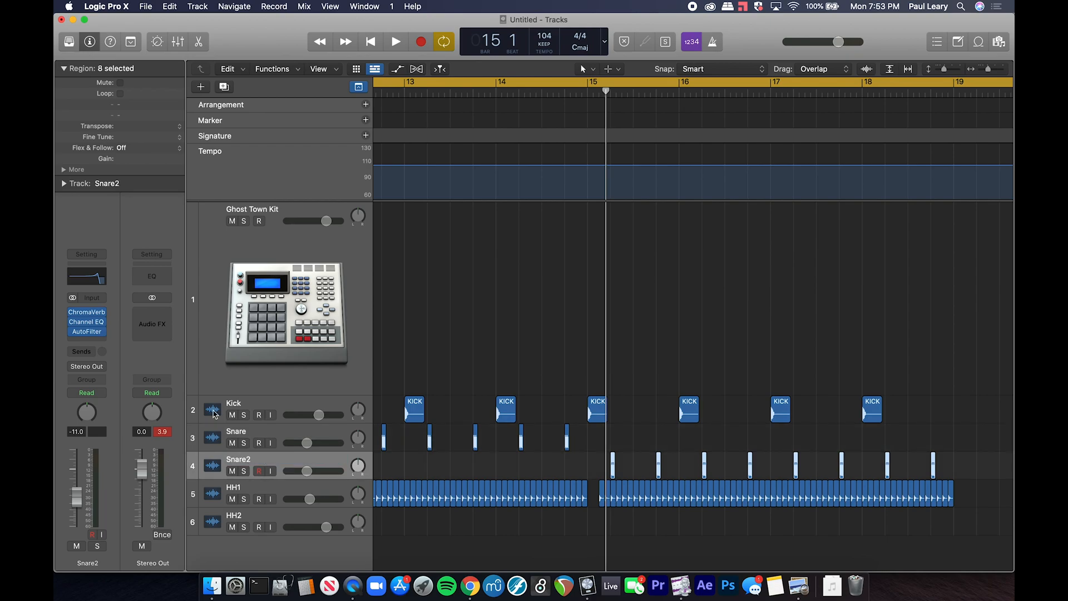
Step: Add a stereo Pitch Shifter to Snare2 with Semi Tones at -2 and Mix at 100%, then dismiss its window
click(87, 341)
mouse_move(85, 477)
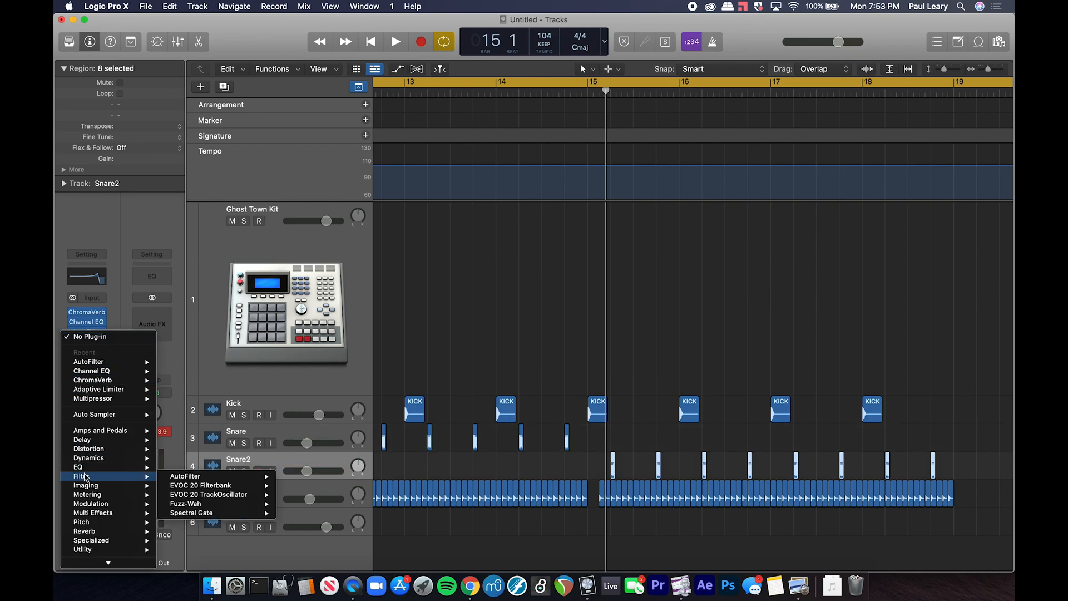
mouse_move(89, 523)
mouse_move(197, 534)
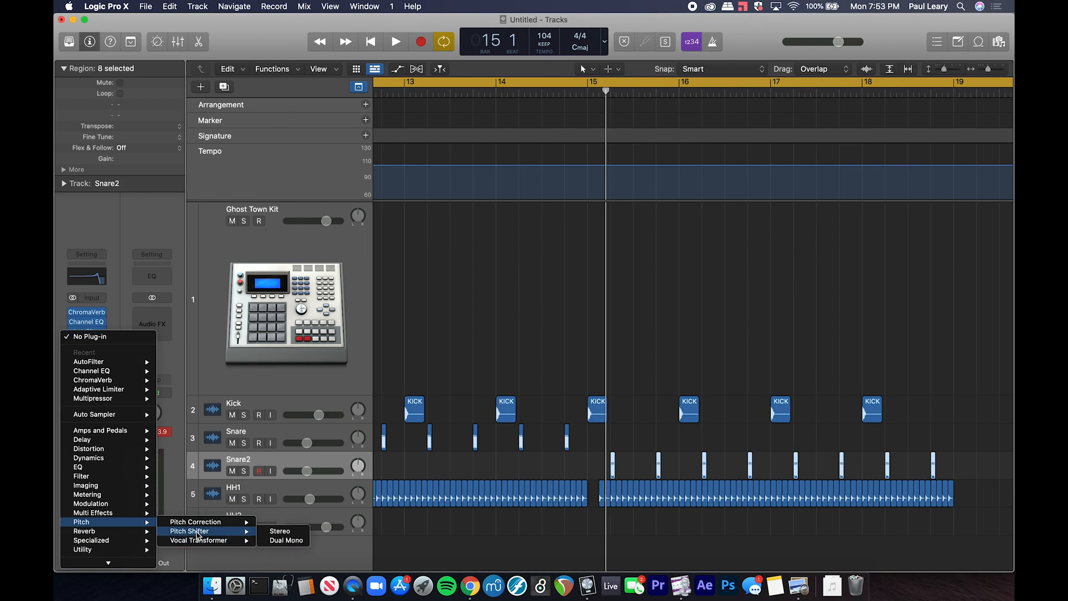
click(273, 532)
drag(422, 279, 411, 309)
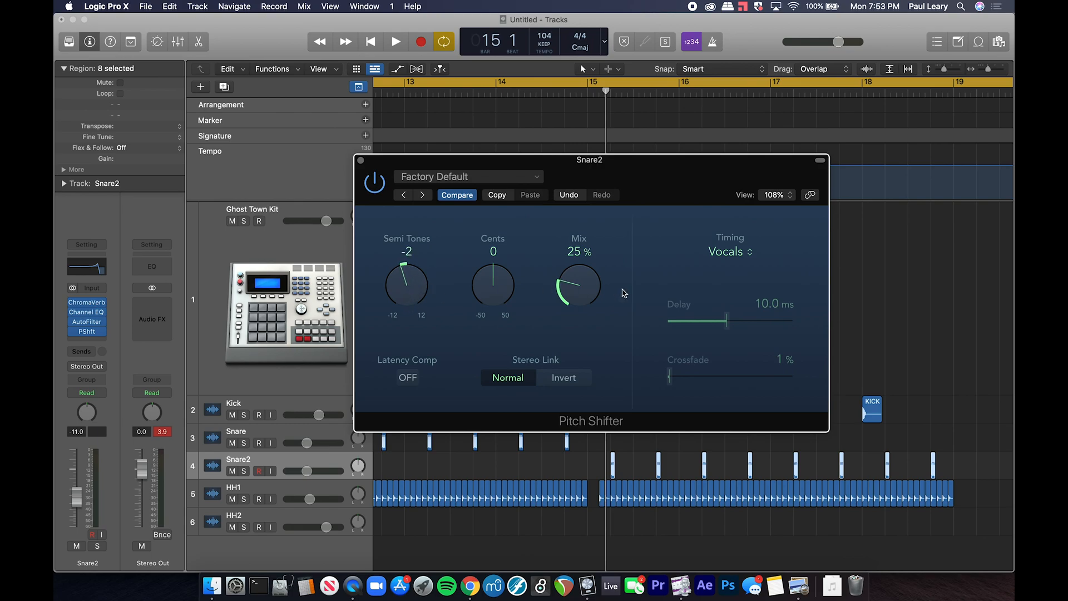
drag(582, 301, 596, 21)
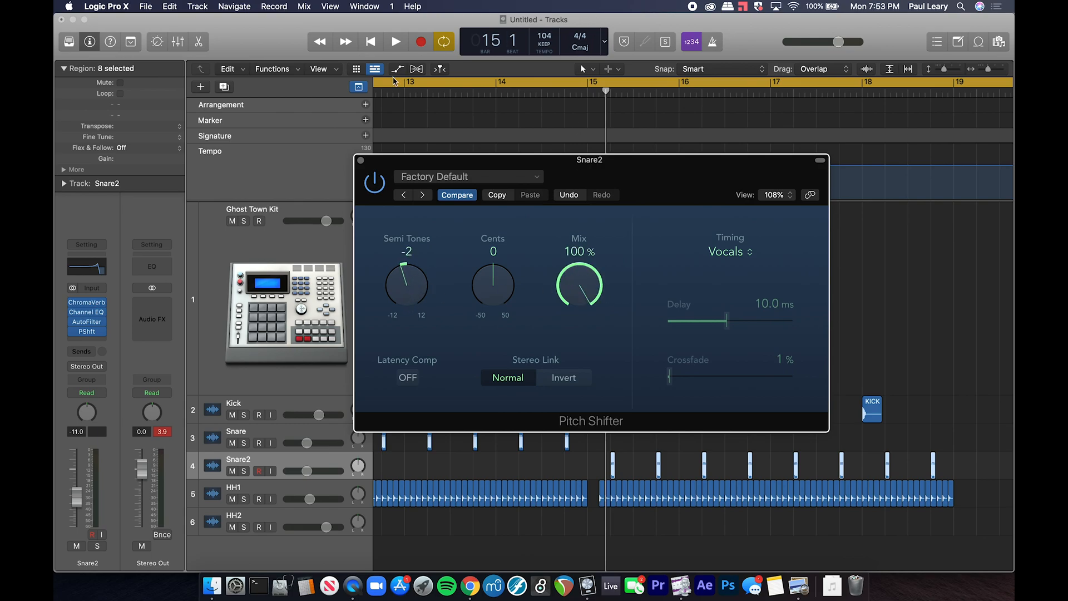
click(360, 161)
Step: Play the beat from bar 11 and shorten the cycle range to end at bar 19
key(space)
key(super+Down)
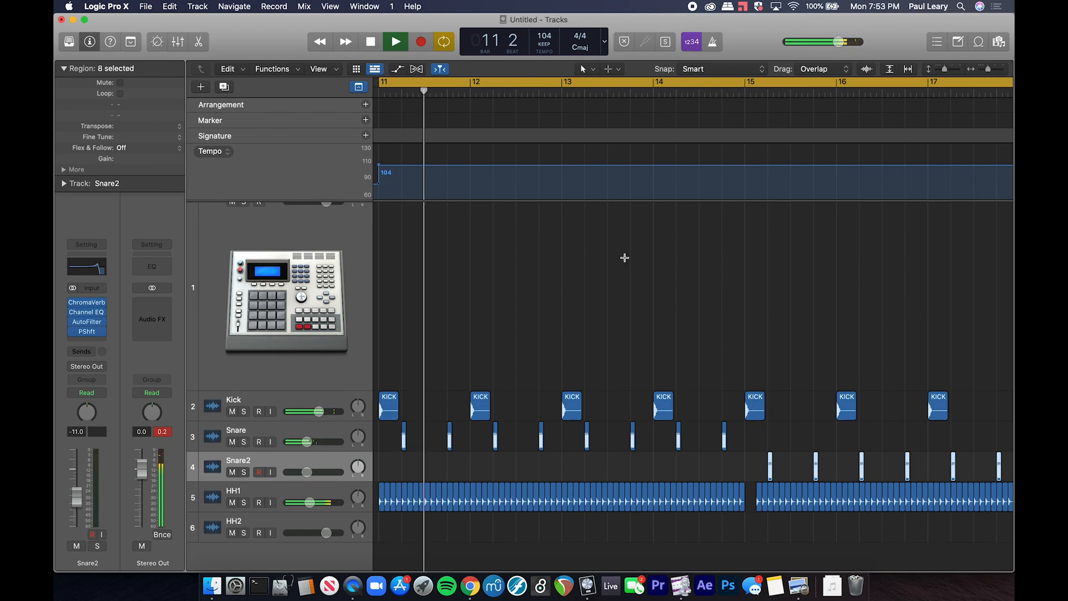
key(super+Left)
scroll(793, 363, right, 10)
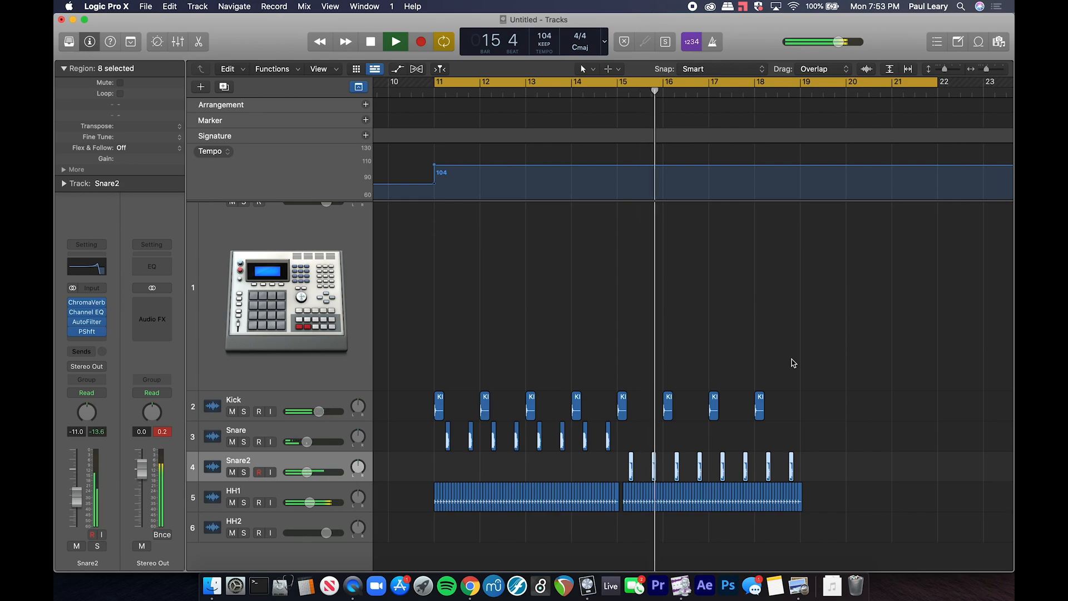
drag(942, 89, 801, 85)
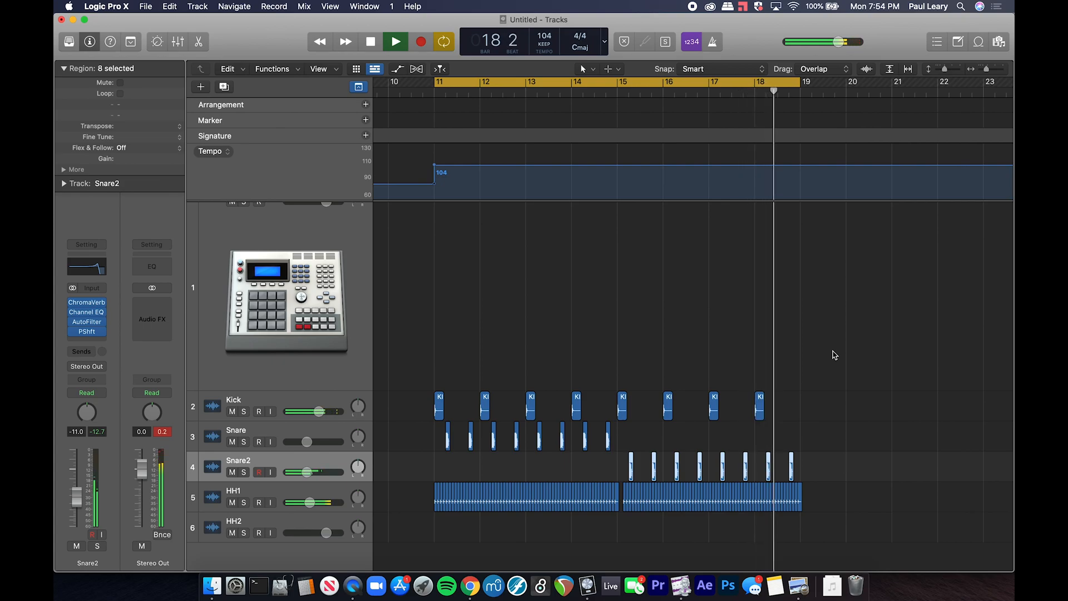
key(space)
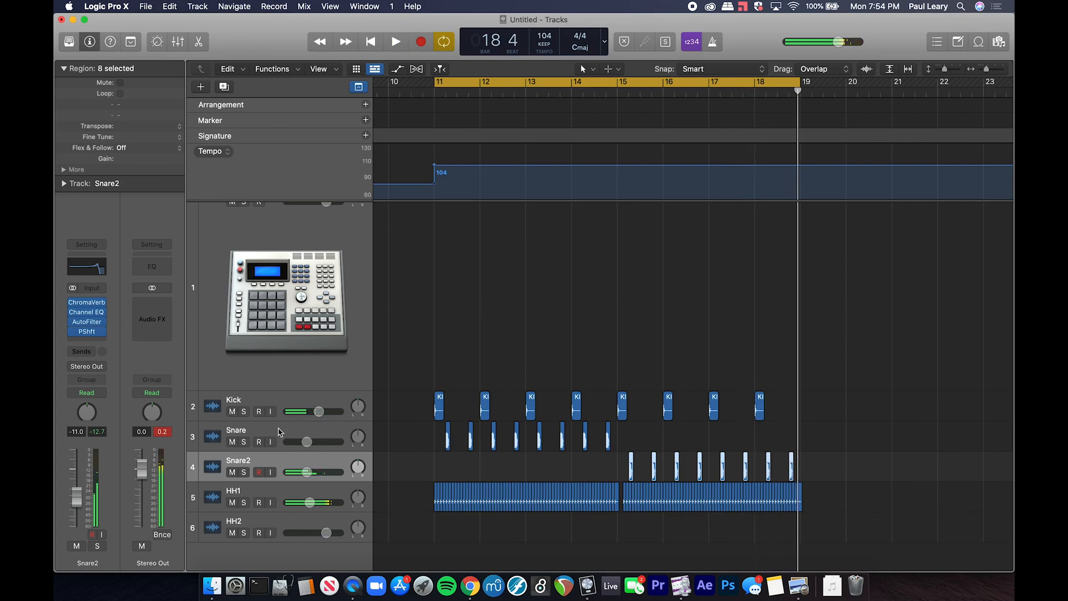
Step: Add a Channel EQ to HH1 and, during playback, enable its high-cut band at 7200 Hz with a Q of 0.98
click(243, 492)
click(86, 301)
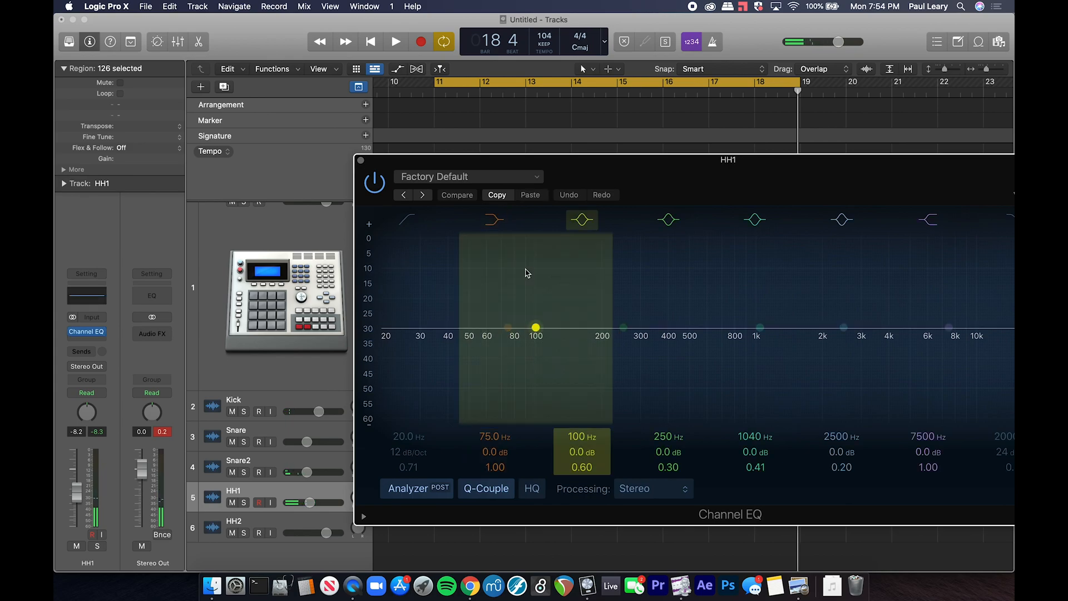
drag(817, 180, 681, 163)
click(812, 211)
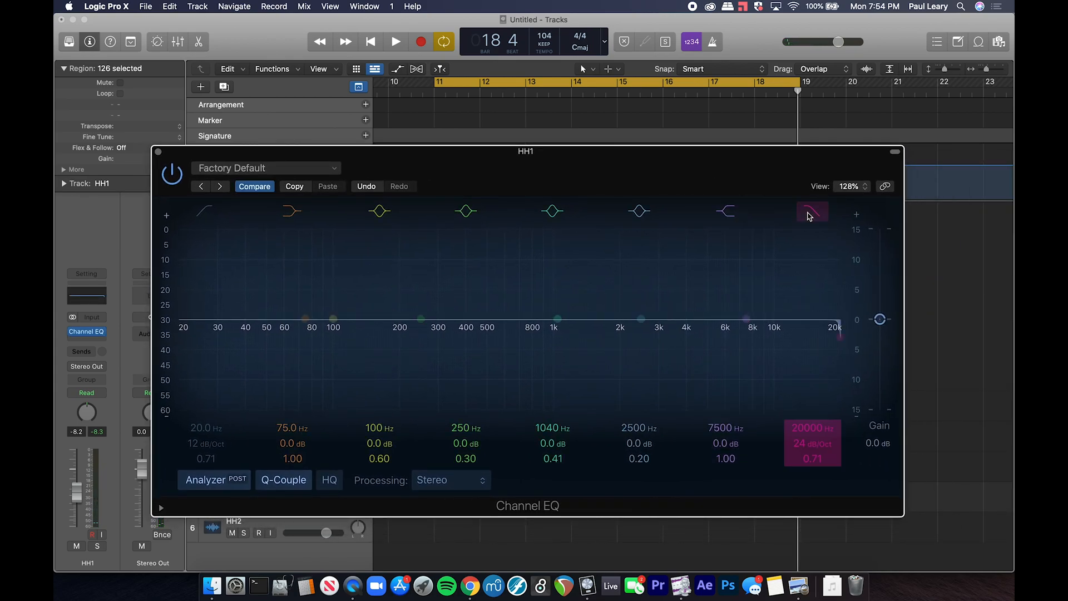
key(space)
drag(840, 341, 749, 329)
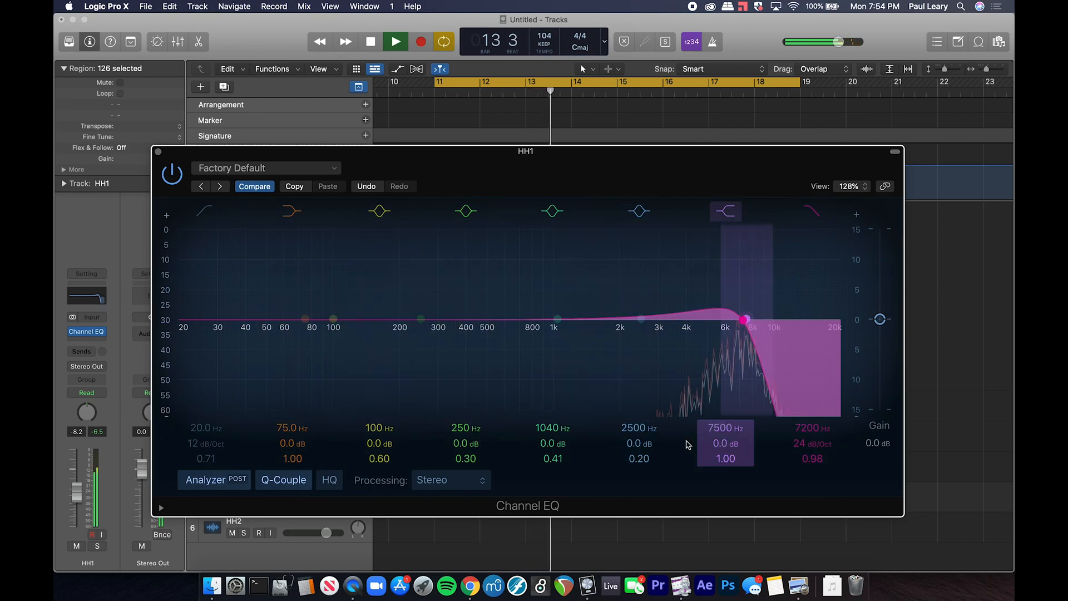
Step: Show track automation, set HH1 to Touch mode with the EQ's High Cut Frequency as its parameter, and dismiss the EQ window
drag(582, 169, 496, 49)
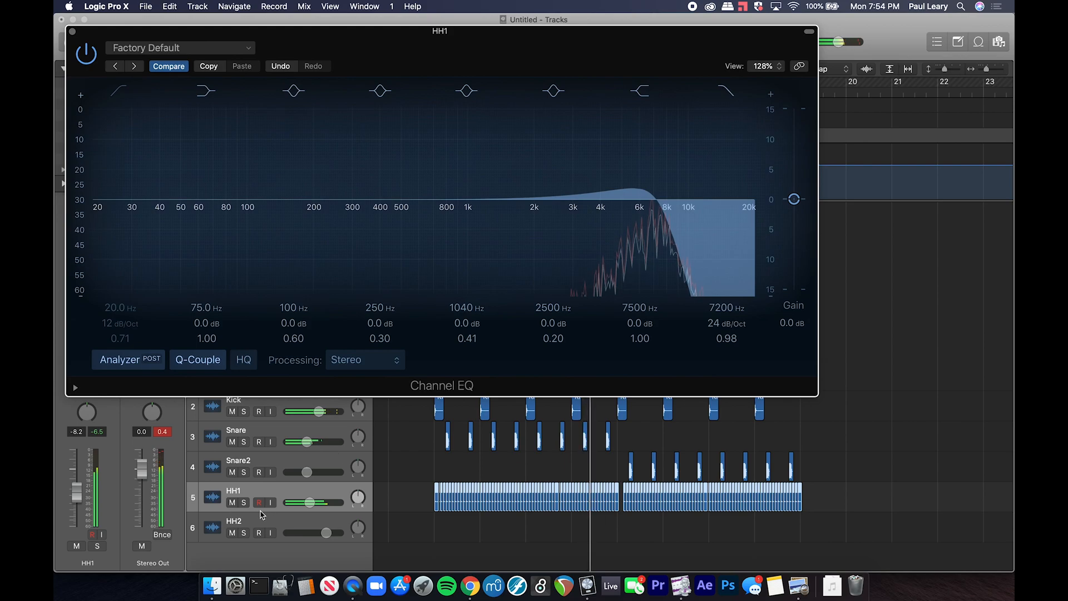
key(a)
click(251, 524)
click(248, 533)
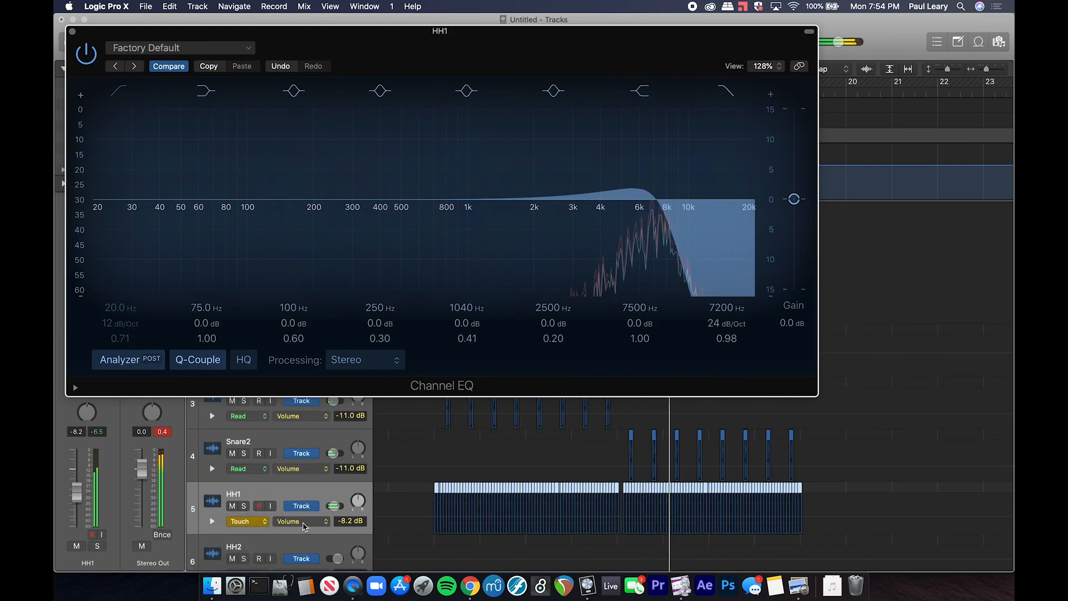
click(727, 309)
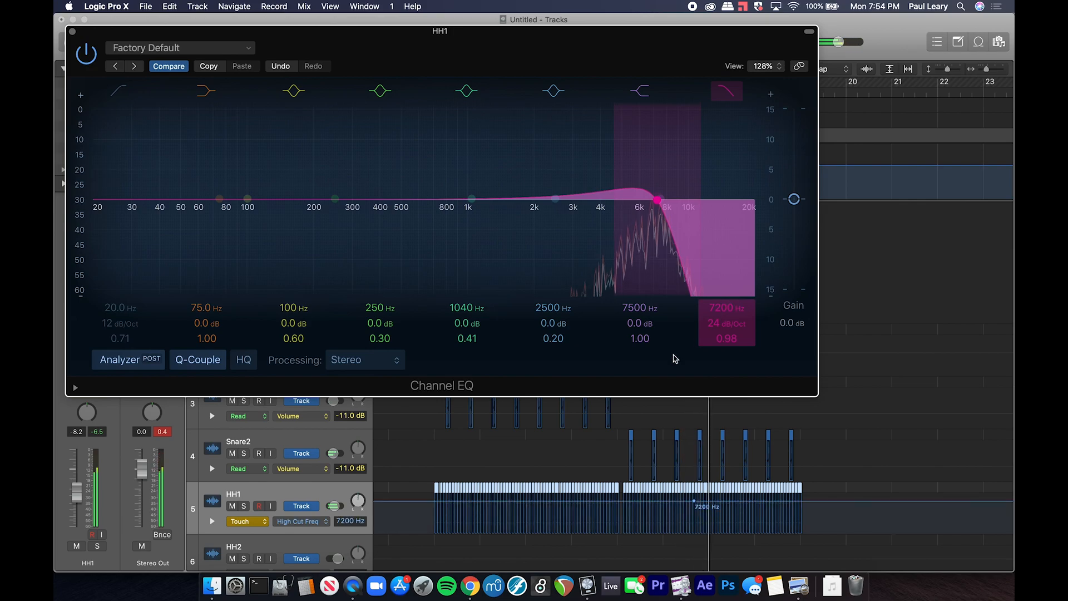
click(73, 32)
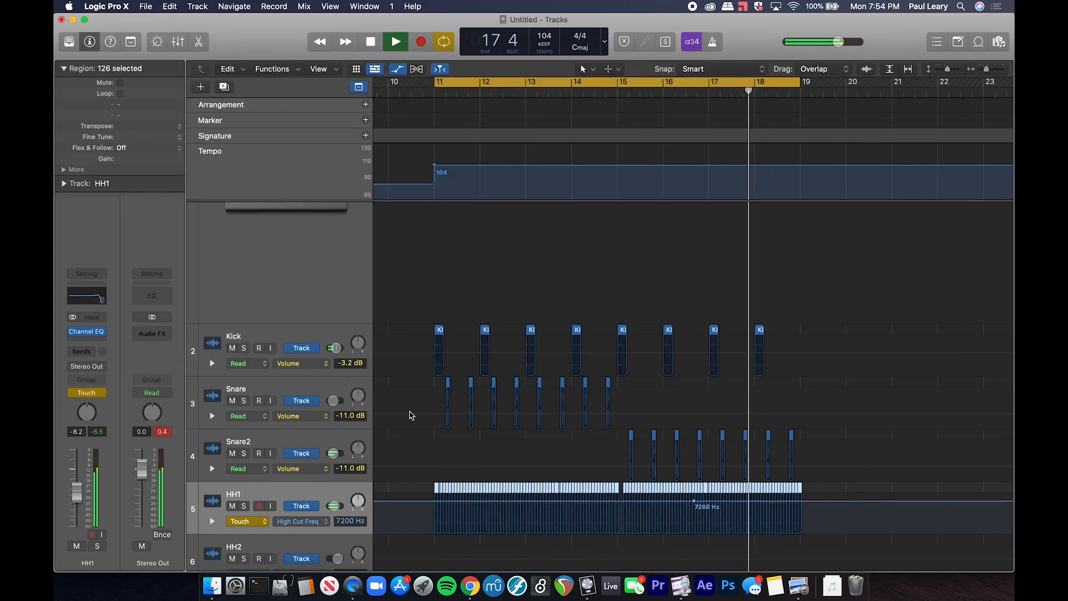
Step: Add HH1 high-cut automation points at bar 11 (7200 Hz) and bar 12 (about 1640 Hz), and play back the sweep
click(434, 502)
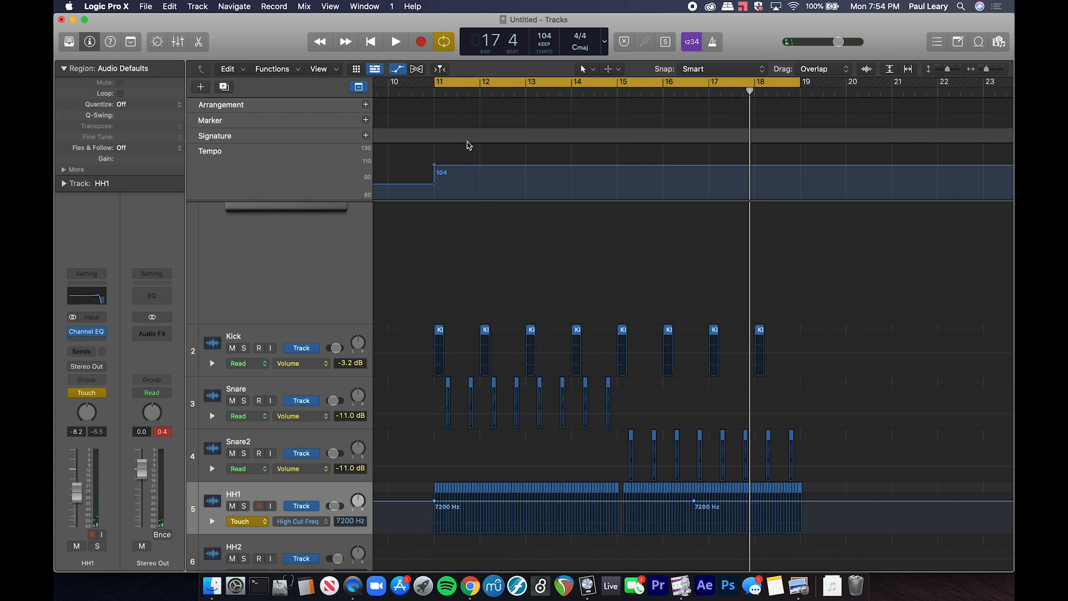
click(481, 90)
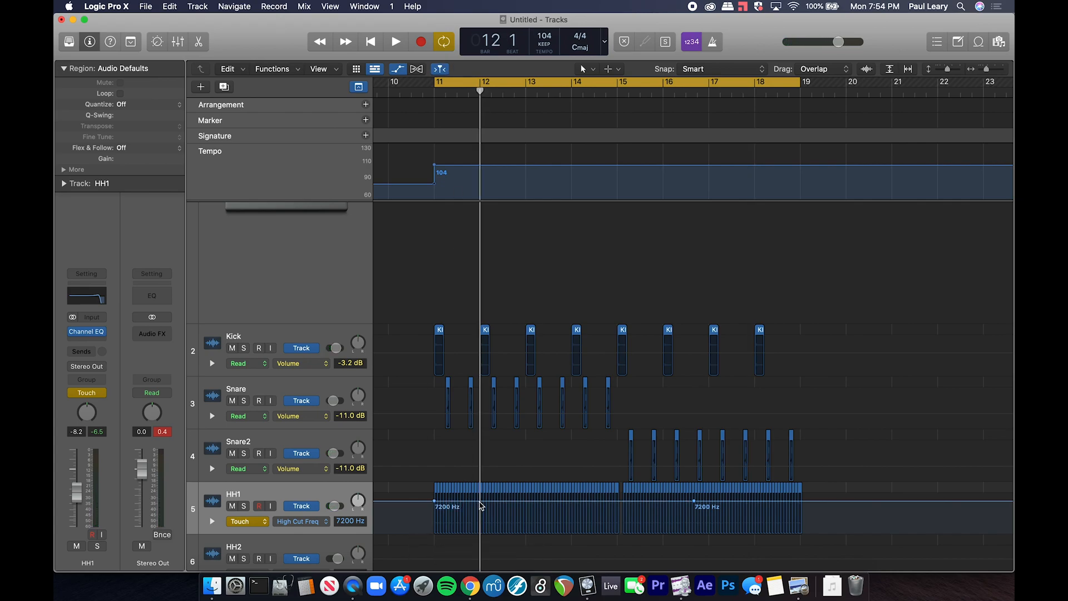
drag(481, 502, 480, 509)
key(space)
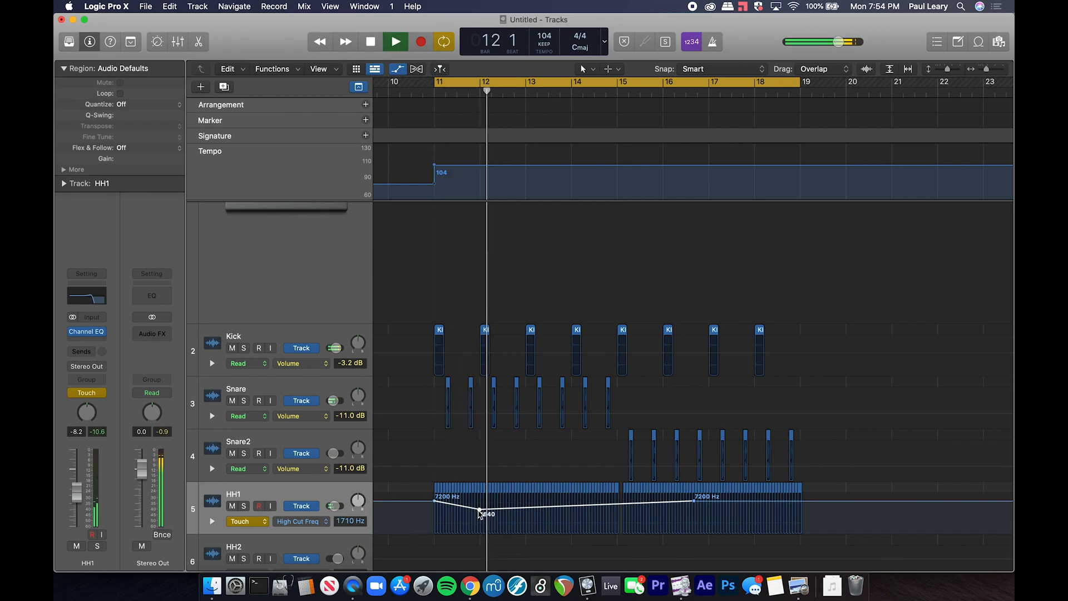
key(space)
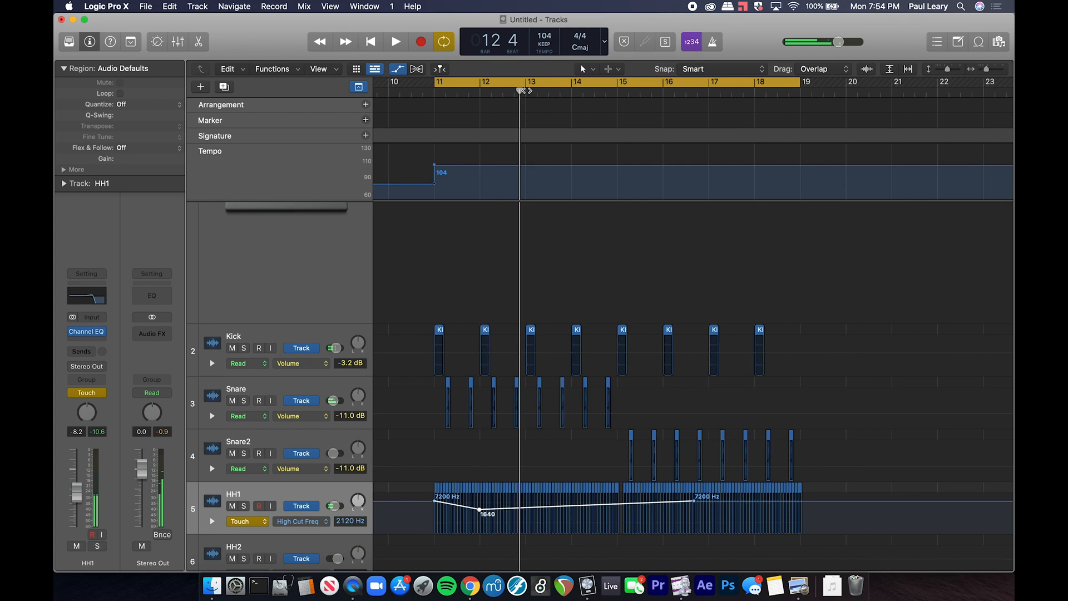
Step: Add an HH1 high-cut point of 15100 Hz at bar 13, raise bar 11's to 11600 Hz, and raise bar 12's during playback
drag(521, 91, 526, 92)
drag(526, 509, 526, 495)
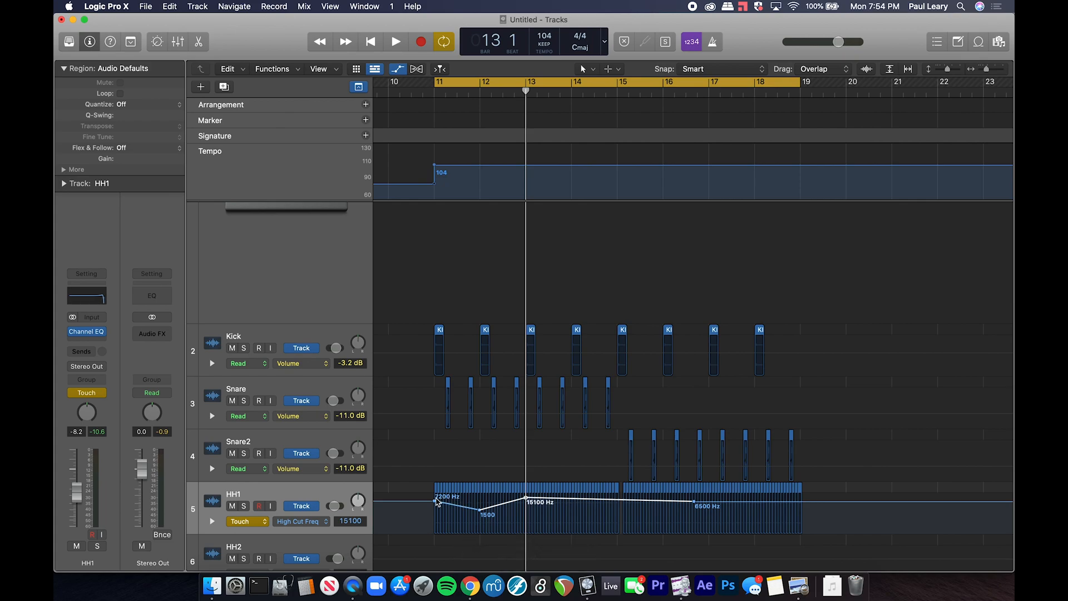
drag(436, 502, 436, 499)
key(space)
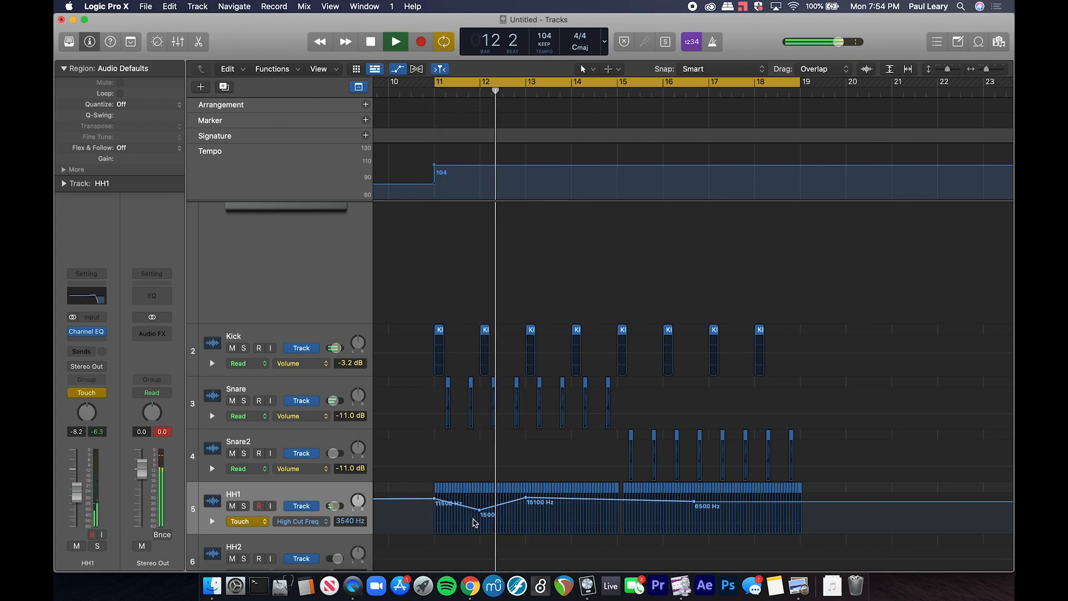
drag(479, 509, 479, 505)
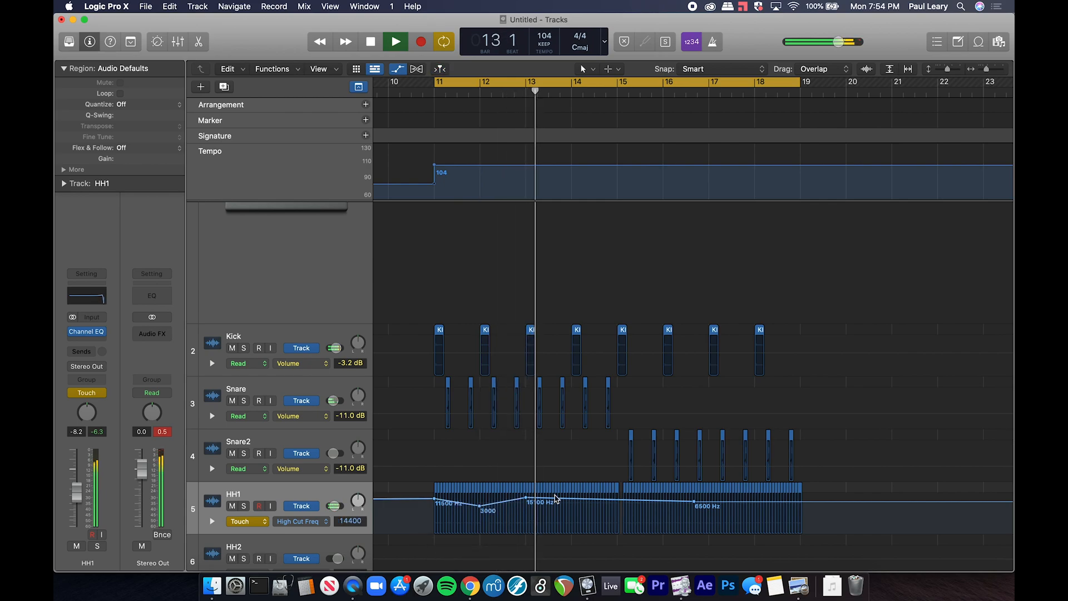
key(space)
Step: Add HH1 high-cut automation points of 2200 Hz at bar 14 and 16800 Hz at bar 15
click(573, 93)
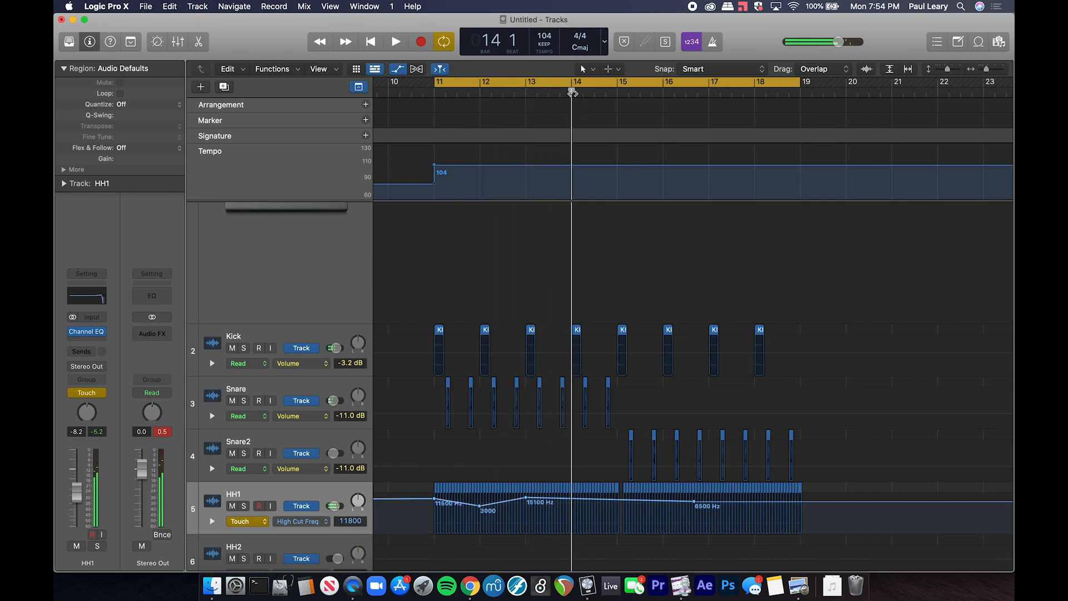
click(572, 499)
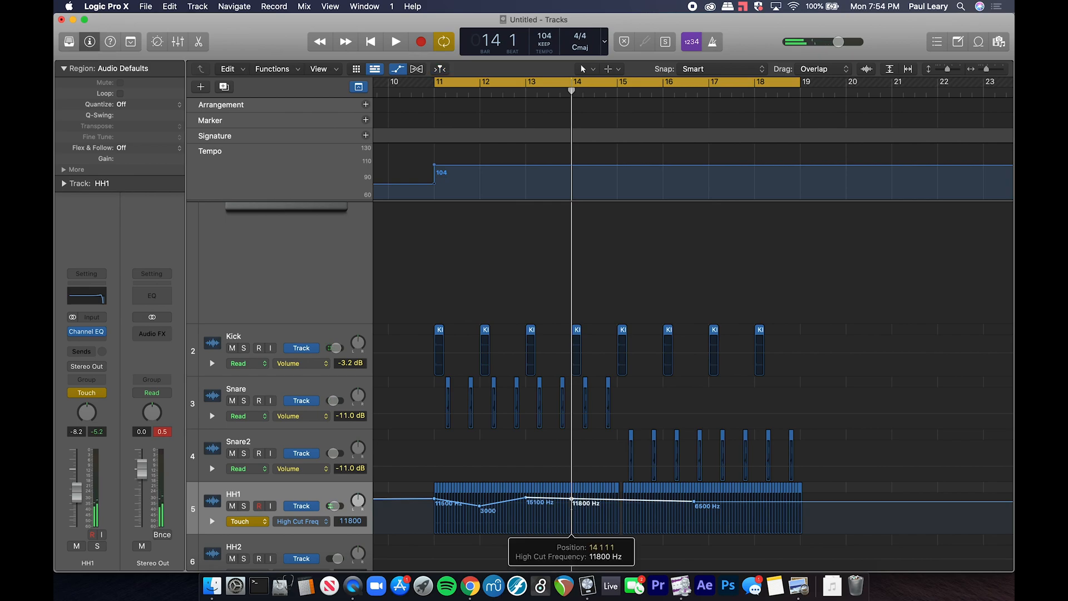
drag(572, 508, 618, 497)
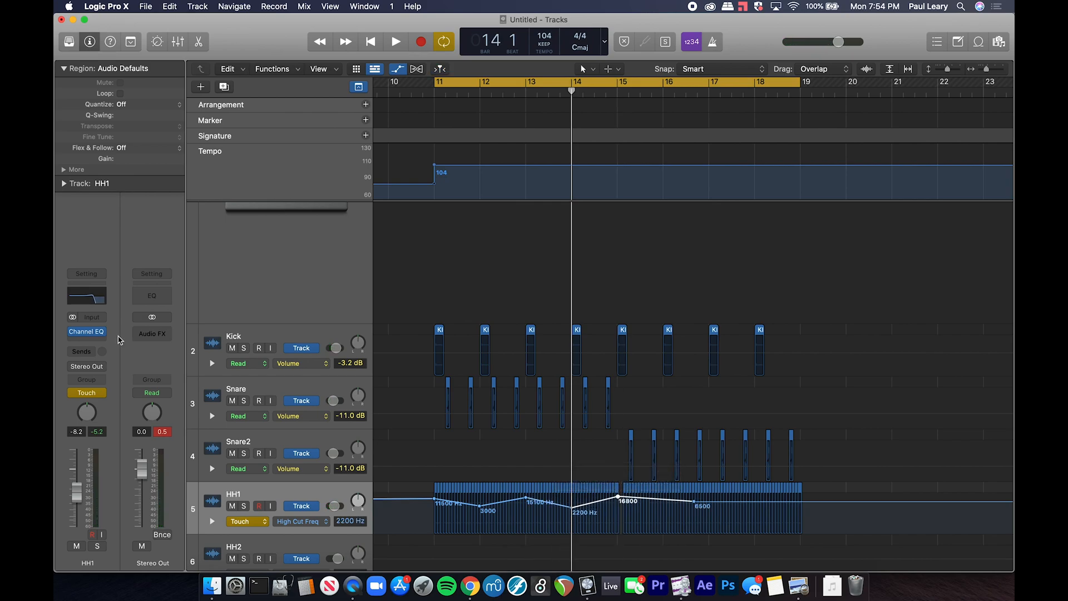
Step: Raise the high-cut band's Q to 1.90 in HH1's Channel EQ, play the beat, and dismiss the EQ window
click(76, 297)
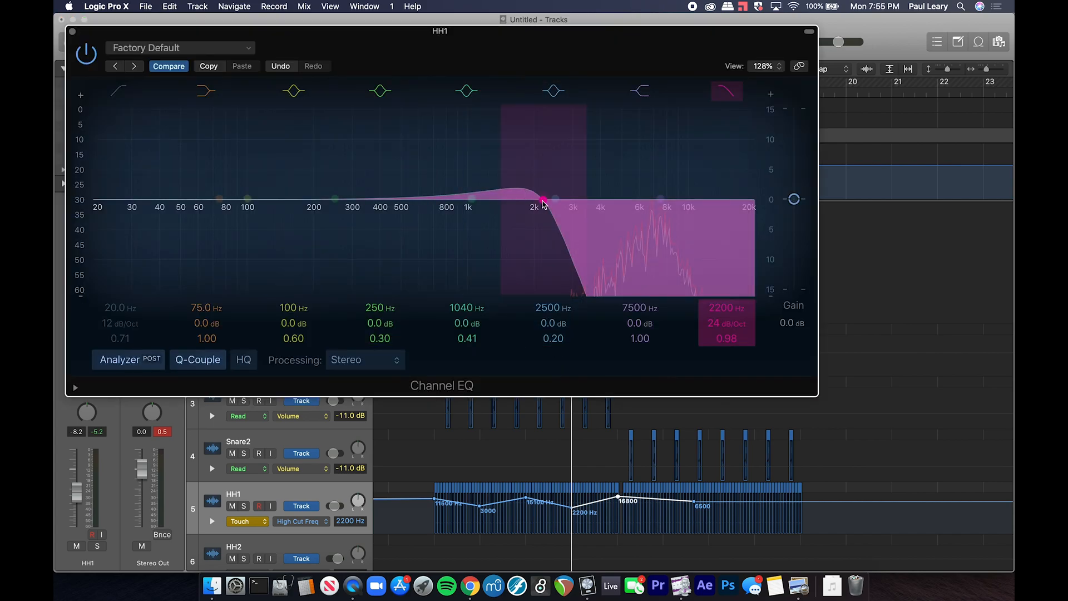
drag(543, 200, 538, 184)
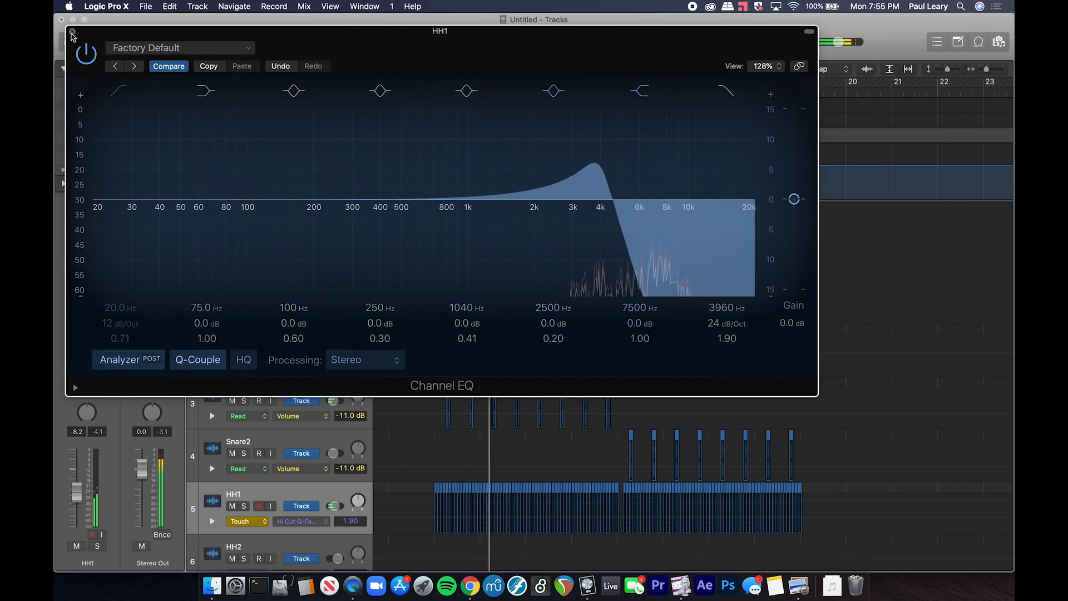
click(73, 32)
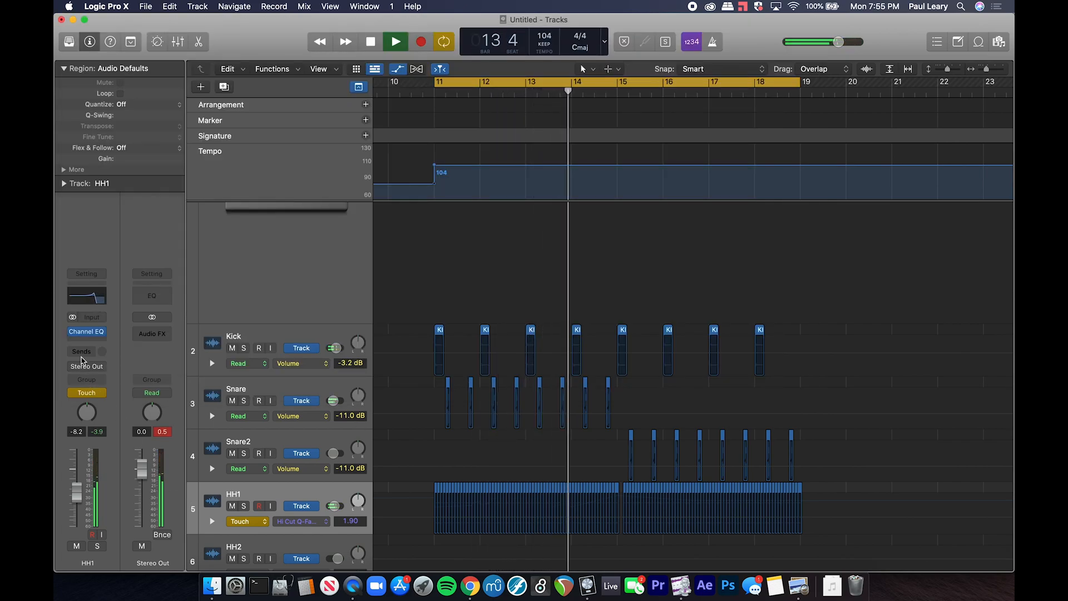
Step: Insert the Rotor Cabinet modulation effect after the Channel EQ on HH1 while the beat plays
click(87, 341)
mouse_move(117, 534)
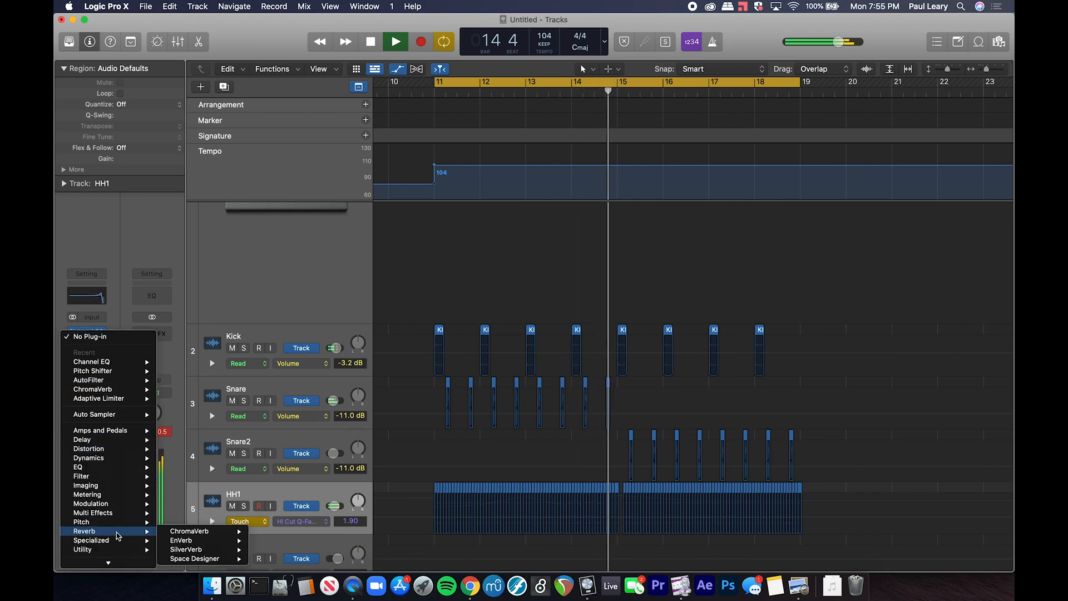
mouse_move(122, 504)
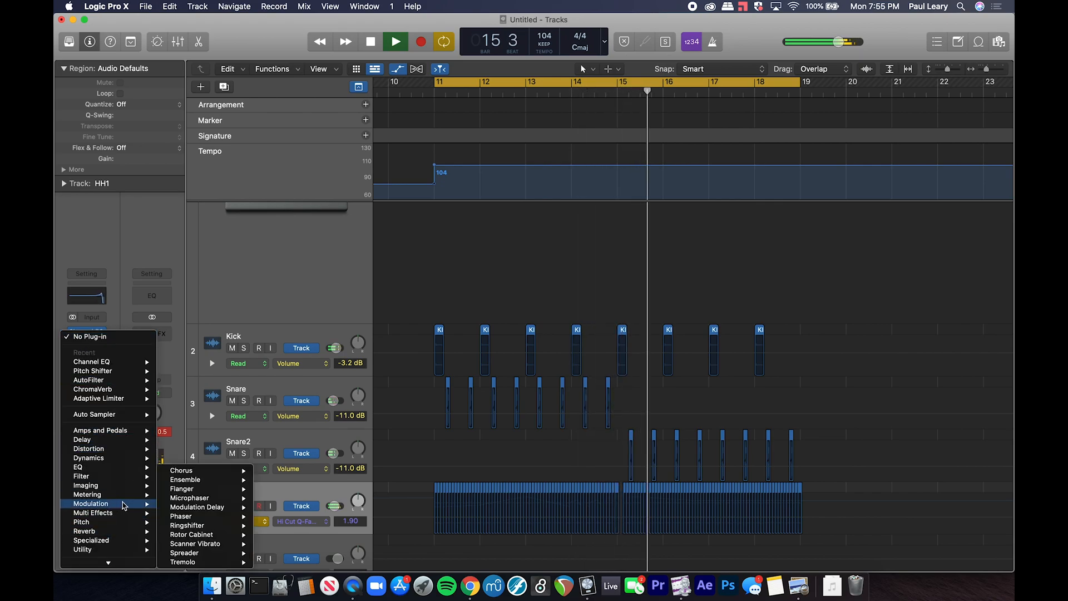
mouse_move(201, 563)
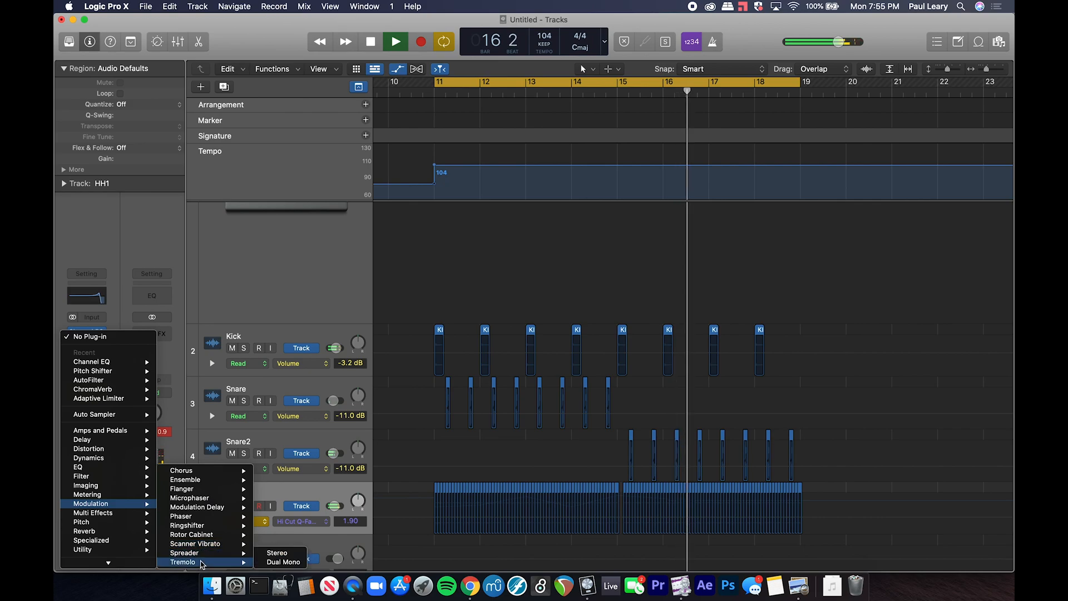
mouse_move(204, 528)
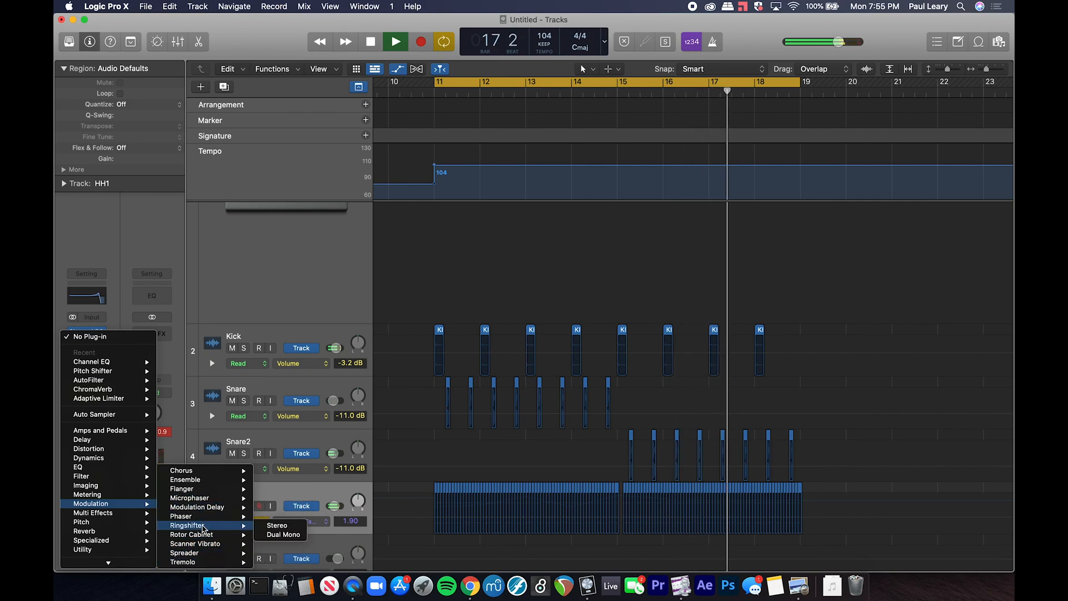
mouse_move(234, 535)
click(276, 536)
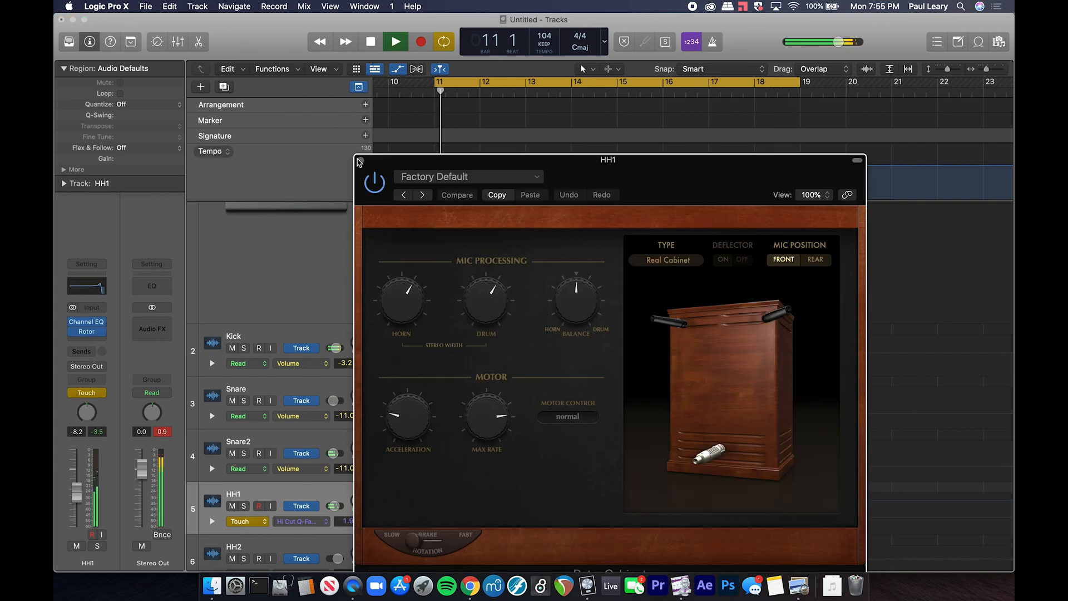
Step: Switch HH1's automation mode from Touch to Read and raise the track's volume to +1.2 dB
click(360, 161)
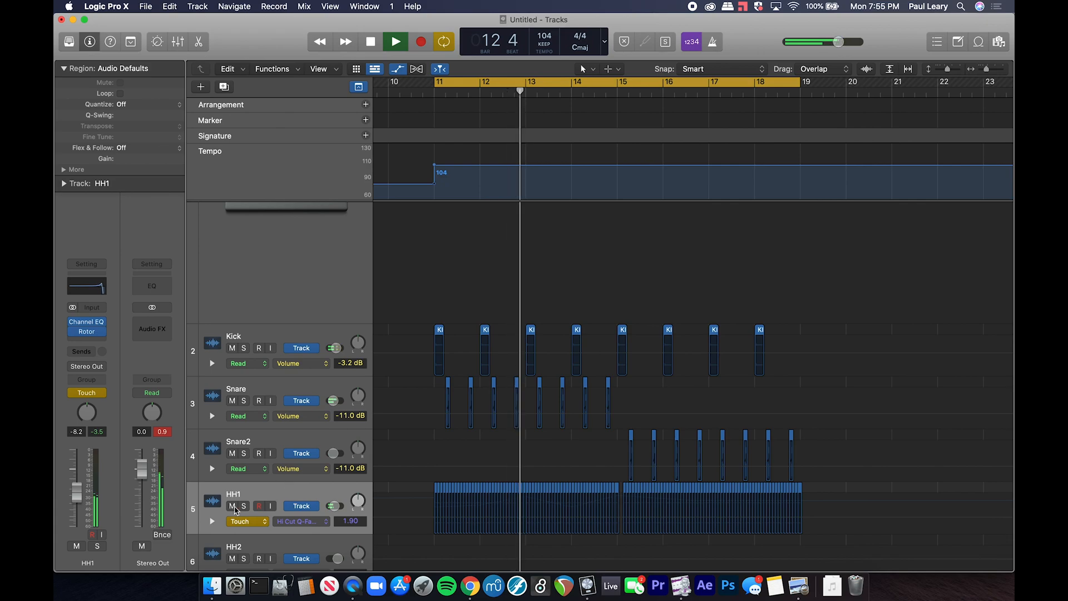
drag(77, 492, 78, 458)
key(super+z)
key(space)
click(243, 523)
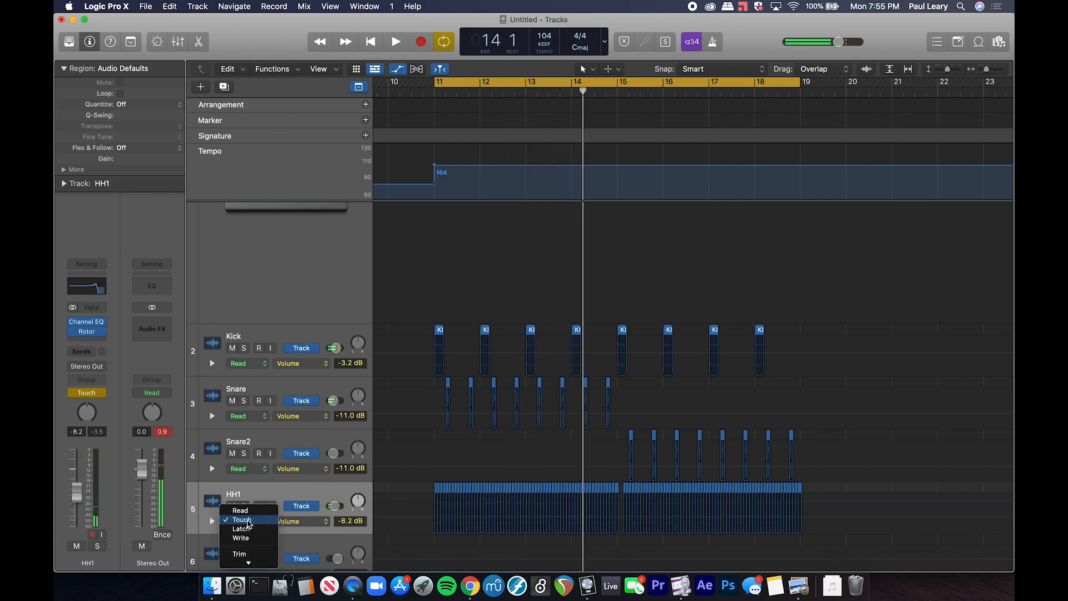
click(241, 511)
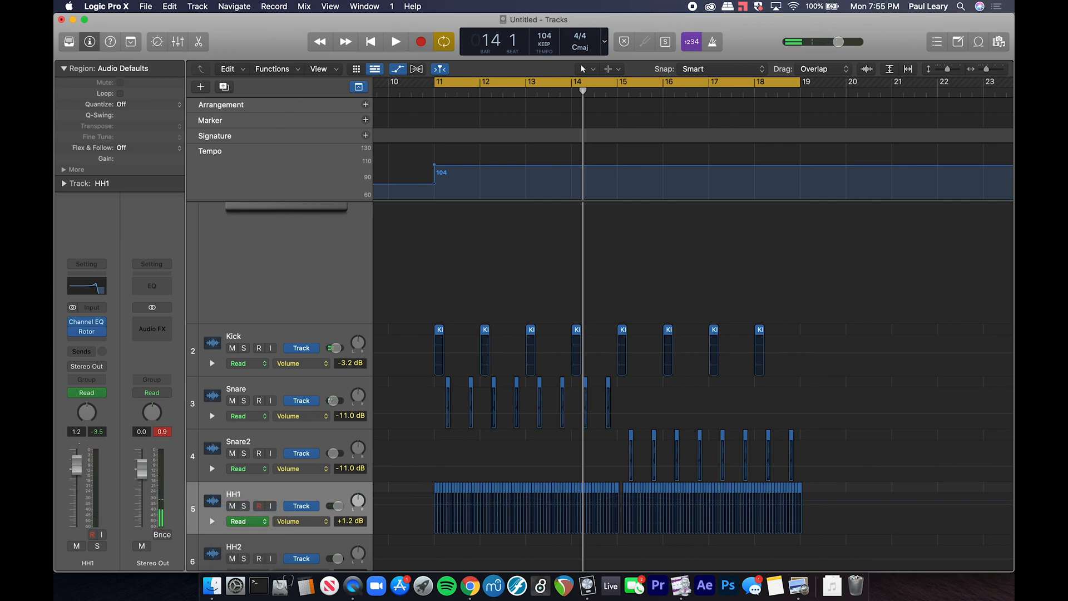
key(space)
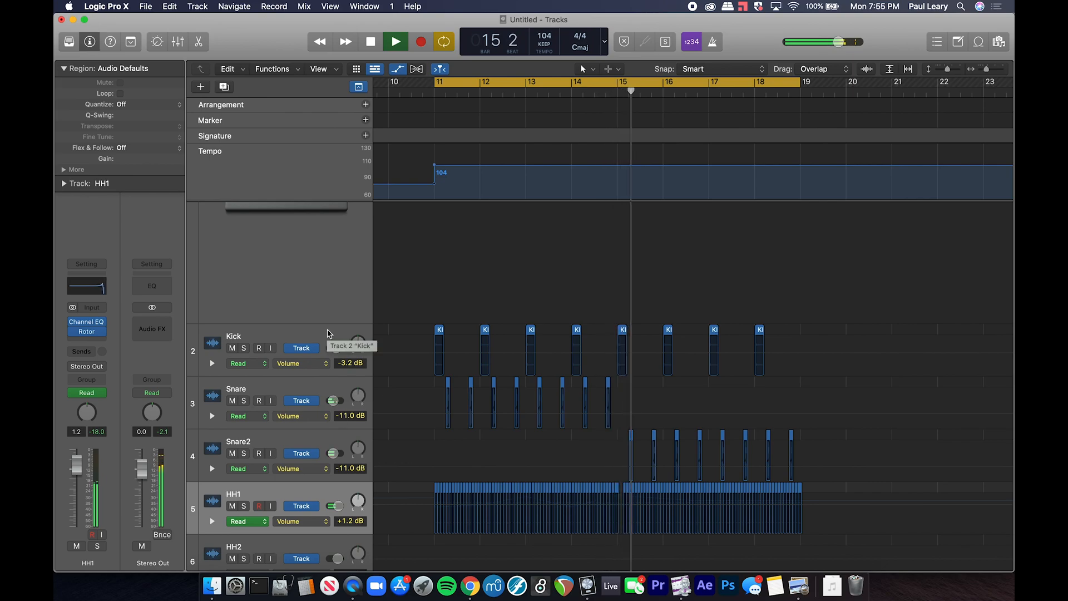
Step: Add shortened Kick hits half a beat before bars 15 and 17, and play back the beat
click(621, 333)
scroll(619, 330, up, 5)
scroll(618, 330, up, 3)
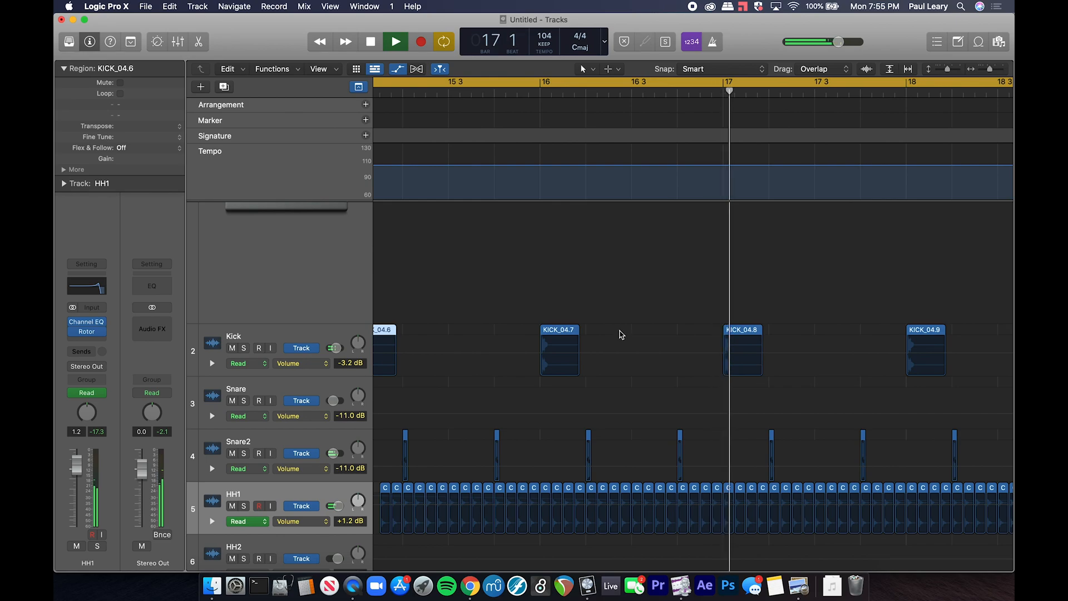
scroll(620, 334, left, 5)
key(space)
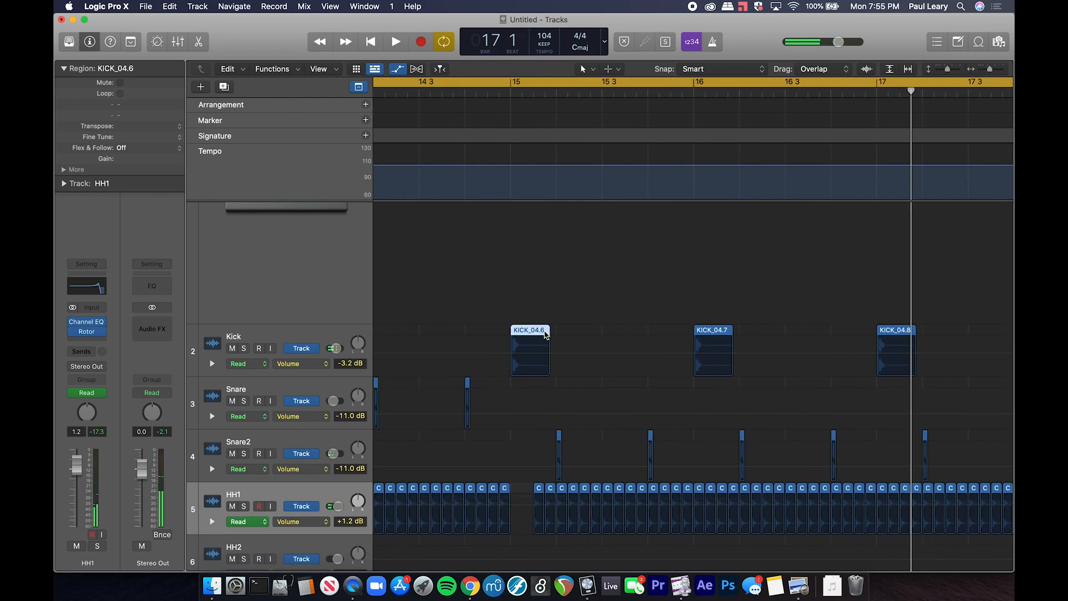
drag(544, 331, 868, 345)
key(space)
key(super+Left)
key(super+Left)
key(super+Left)
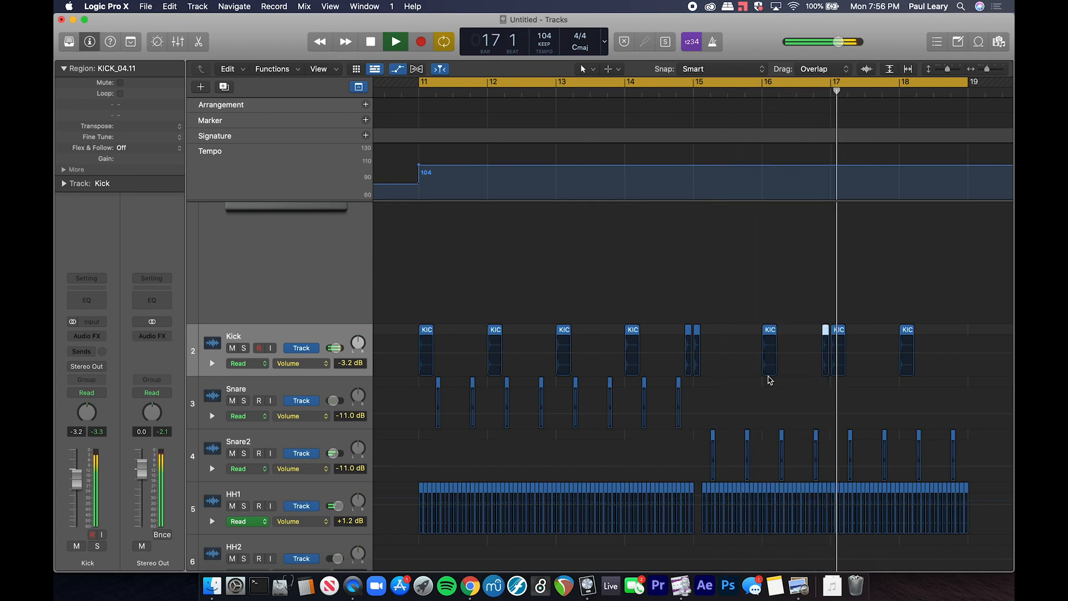
scroll(770, 380, down, 3)
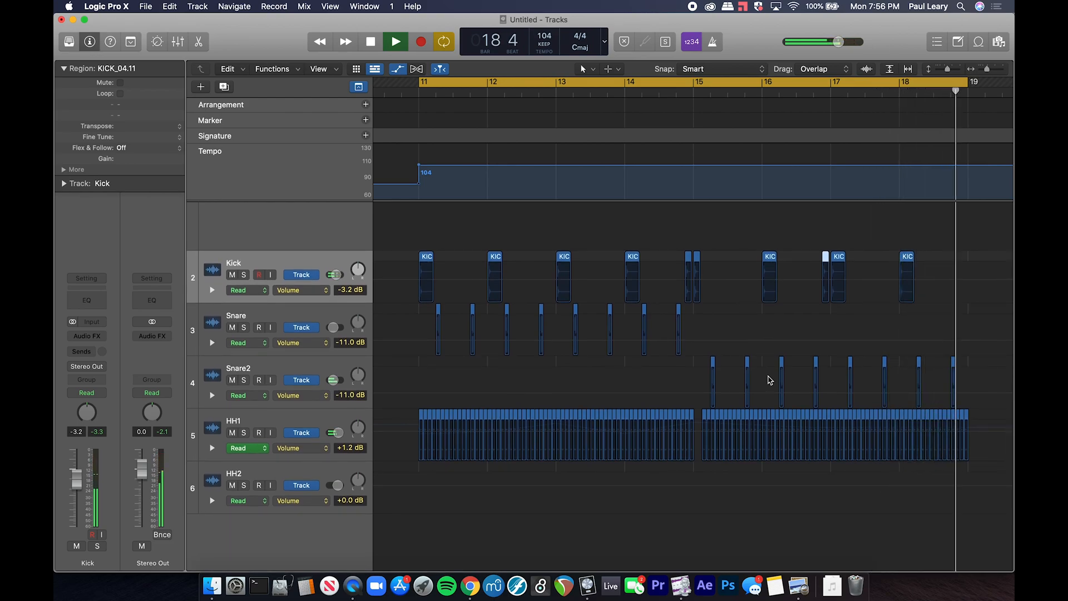
key(space)
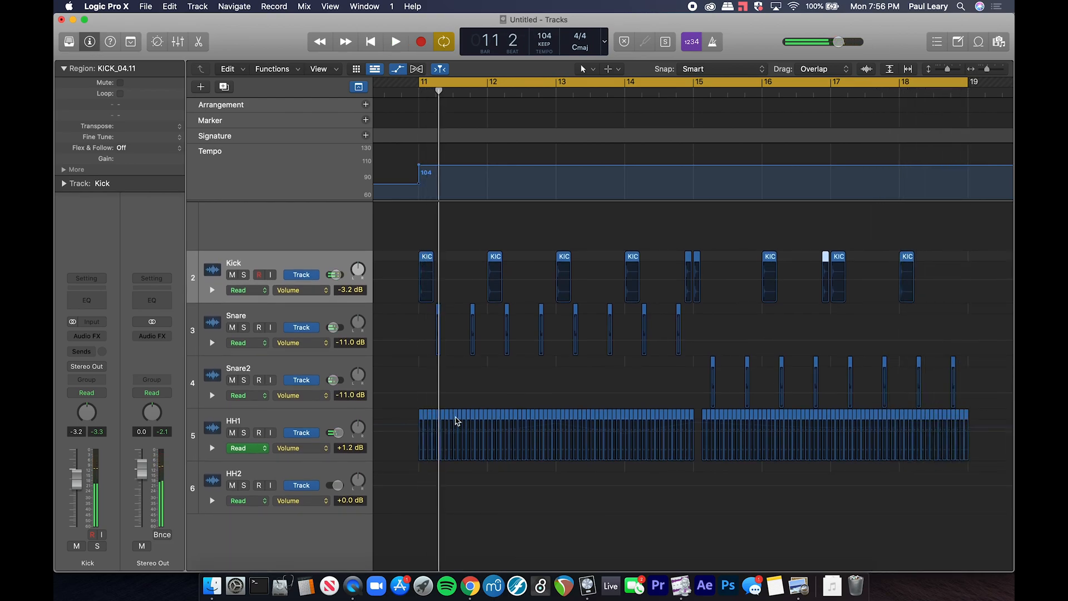
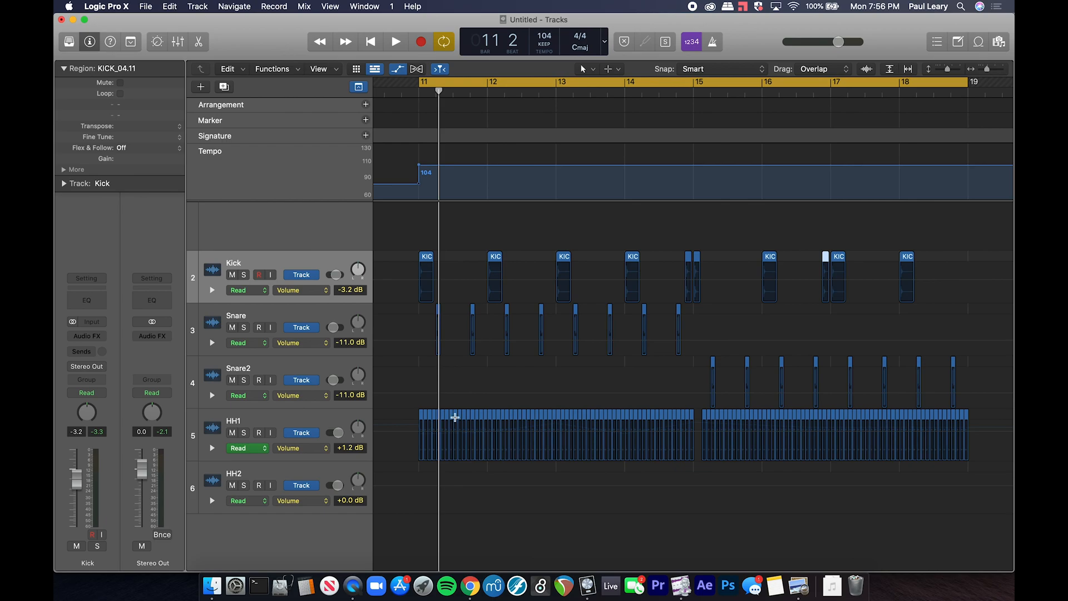
Step: Return the playhead to the project start and add a Bus 10 send on the HH1 track
key(super+Left)
key(super+Left)
key(super+Left)
key(super+Left)
key(Return)
scroll(460, 466, up, 5)
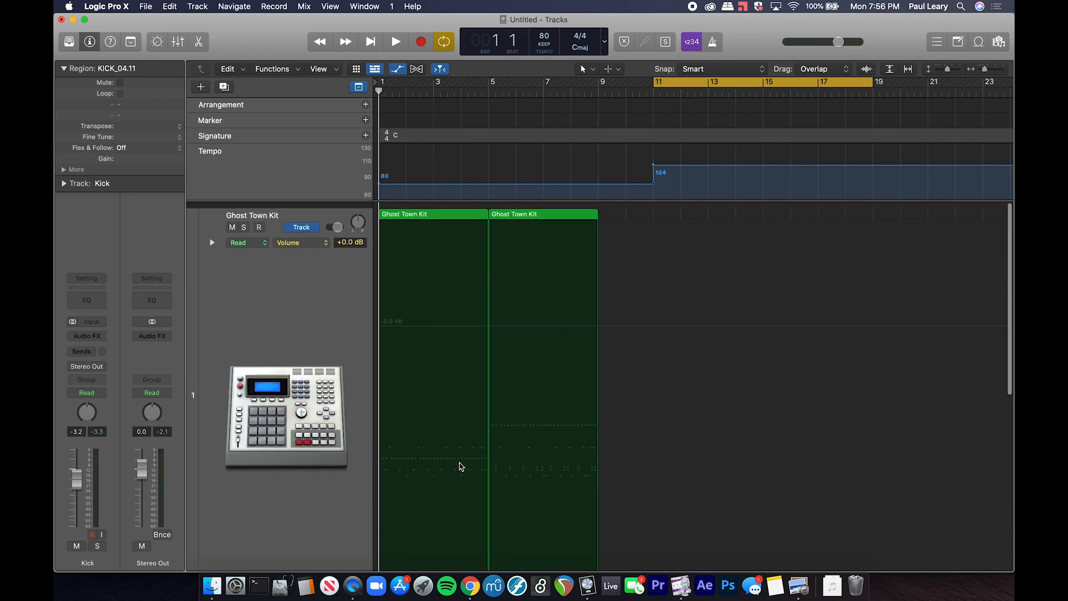
scroll(459, 466, down, 6)
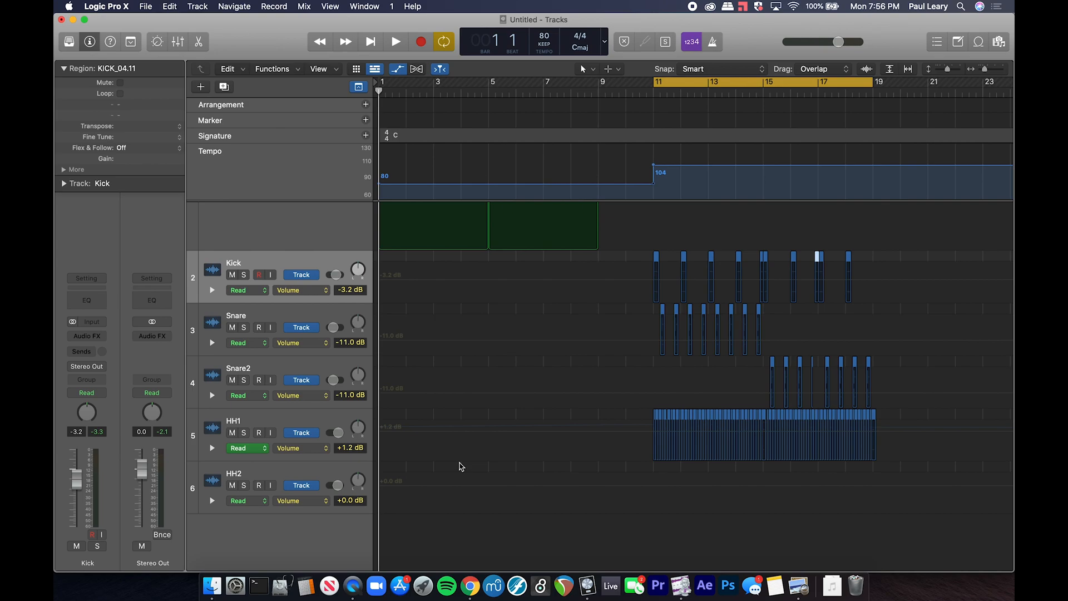
click(296, 420)
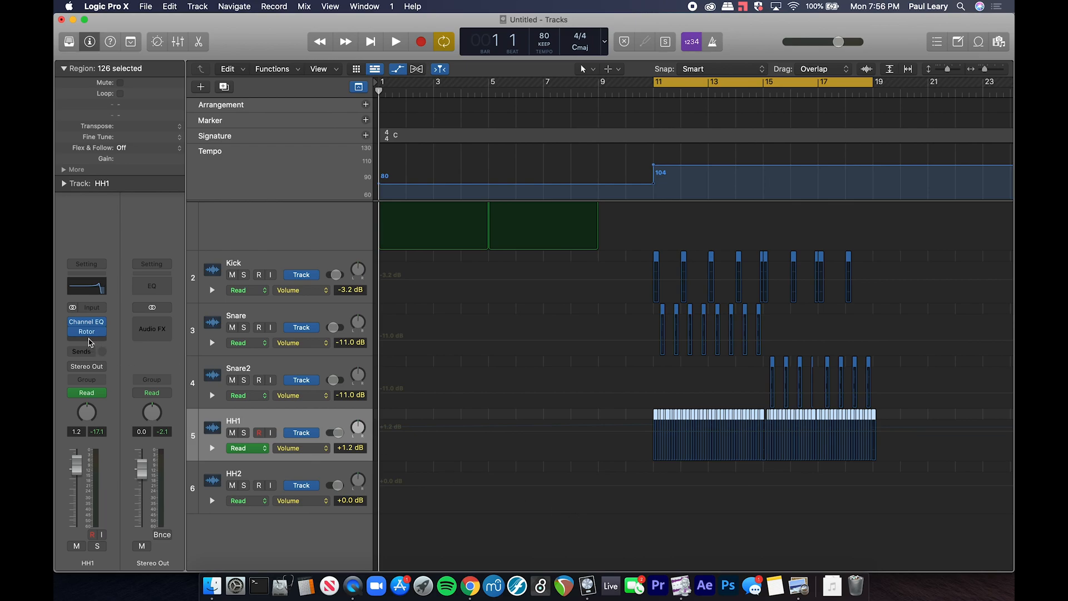
click(89, 341)
click(117, 300)
click(87, 355)
mouse_move(86, 369)
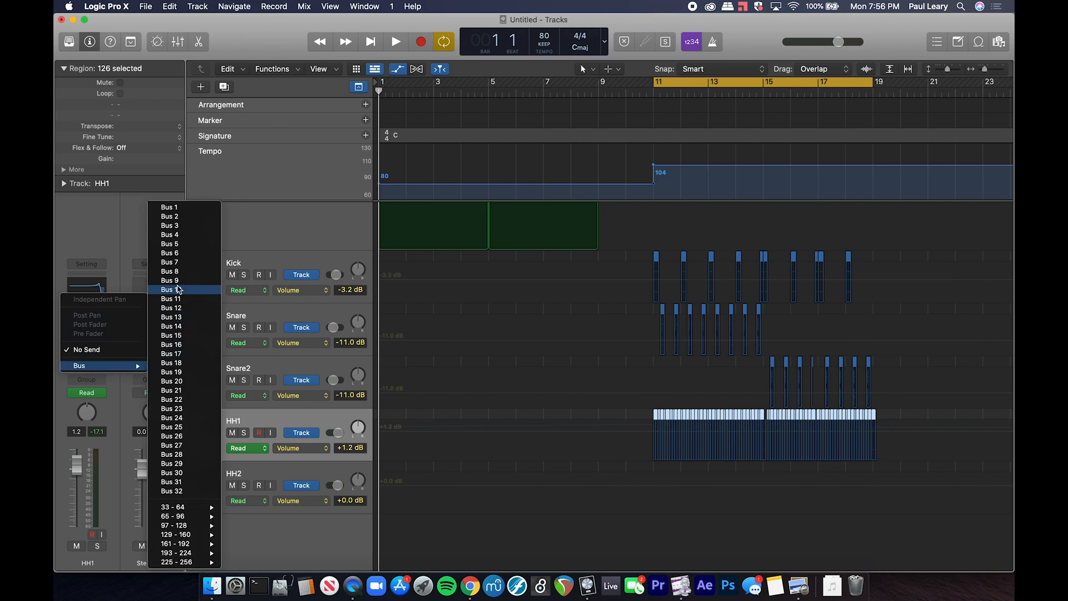
click(178, 290)
Step: Insert a stereo ChromaVerb reverb on the Aux 1 channel fed by Bus 10, and dismiss its window
click(147, 325)
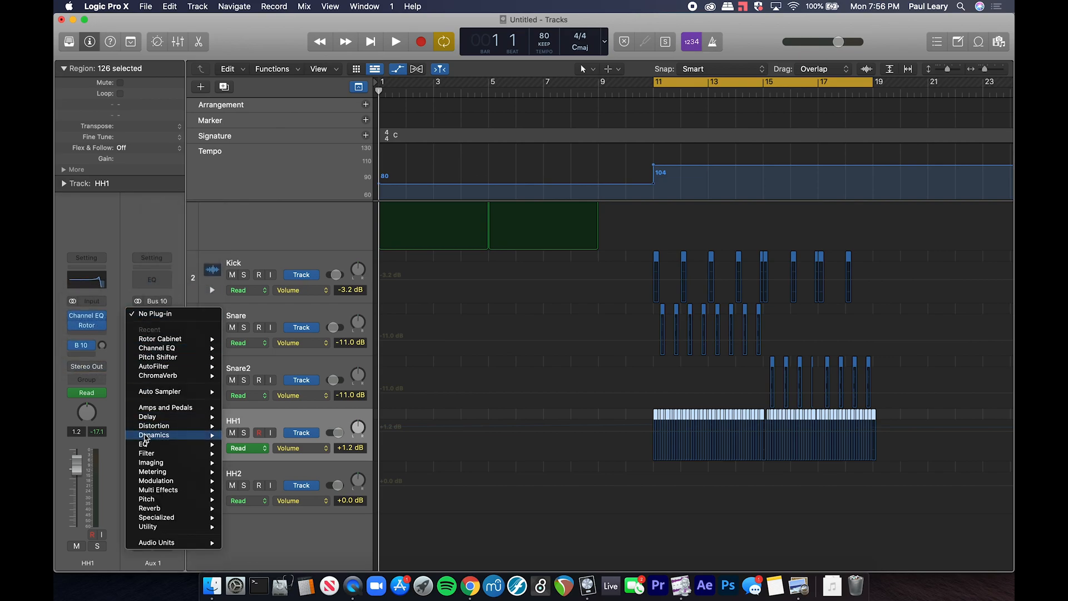
mouse_move(146, 438)
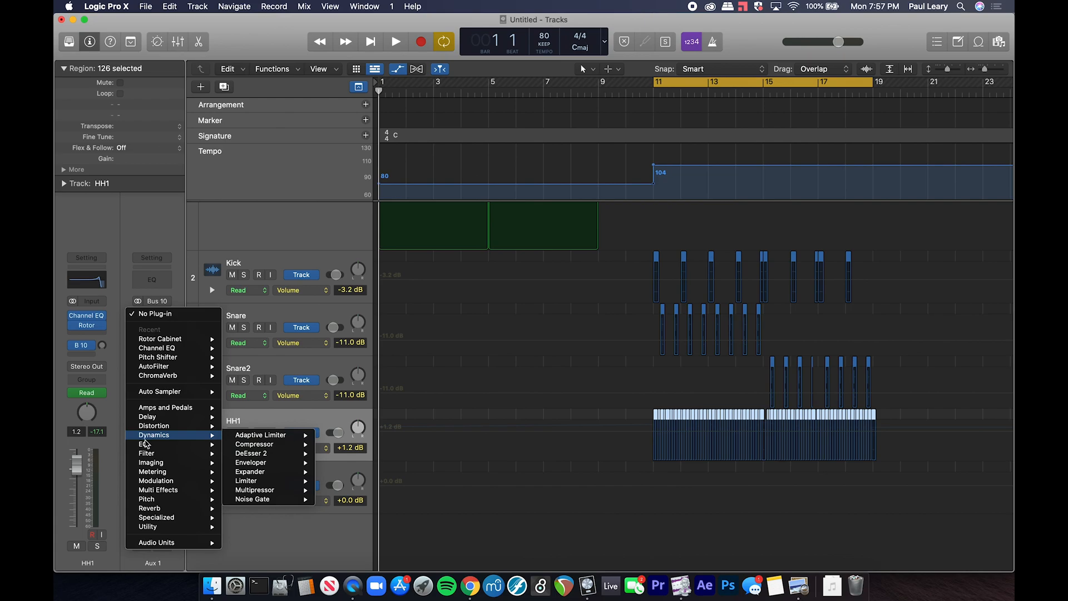
mouse_move(166, 509)
mouse_move(256, 513)
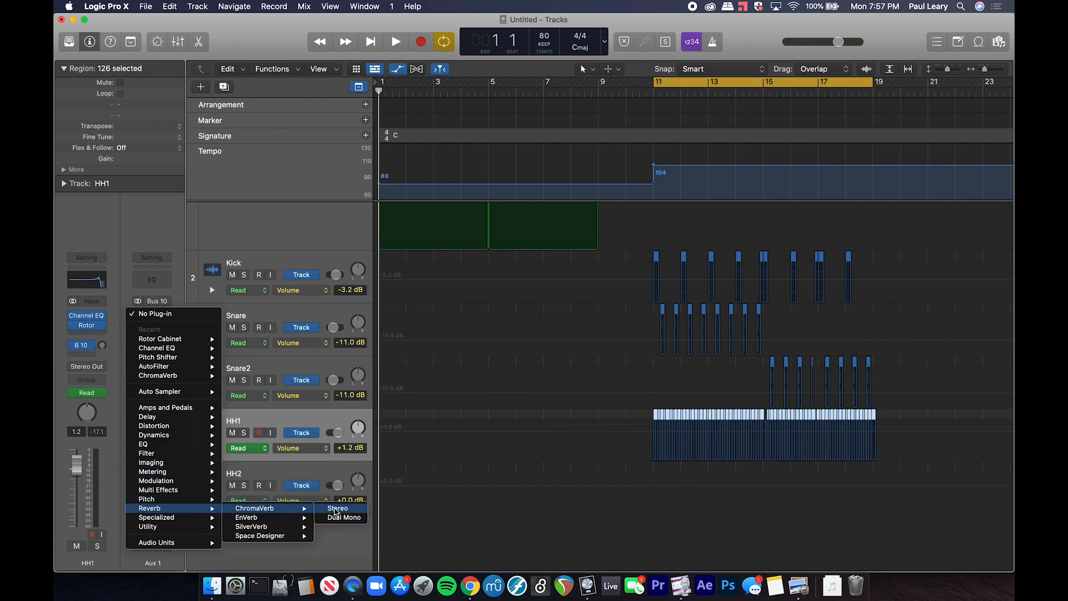
click(336, 509)
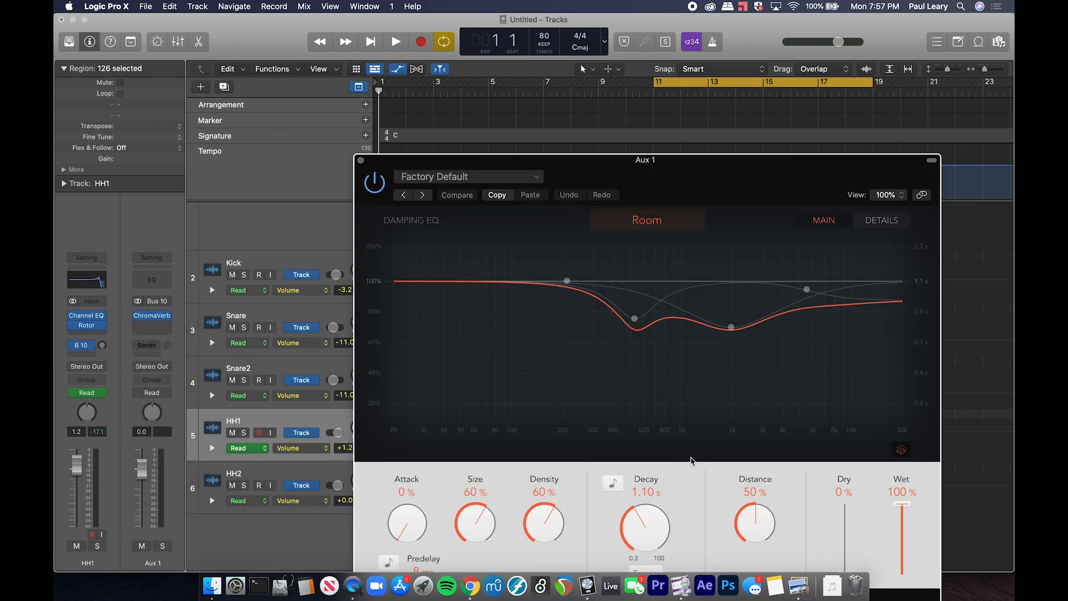
click(360, 161)
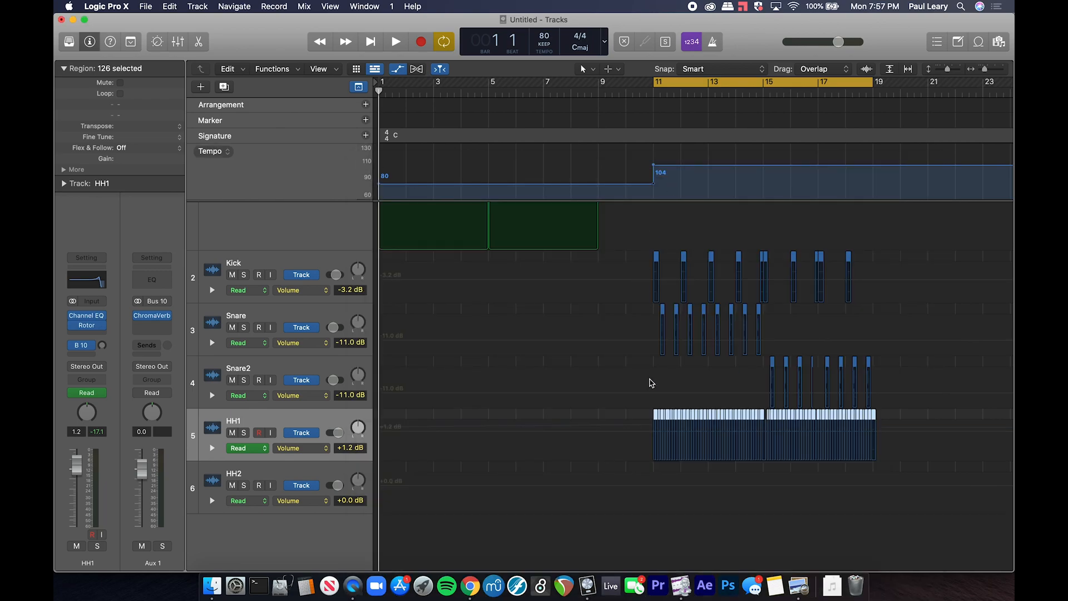
Step: Copy all Kick, Snare, Snare2 and HH1 regions of bars 11–18 to bar 19, and extend the cycle range to bar 27
drag(647, 259, 916, 465)
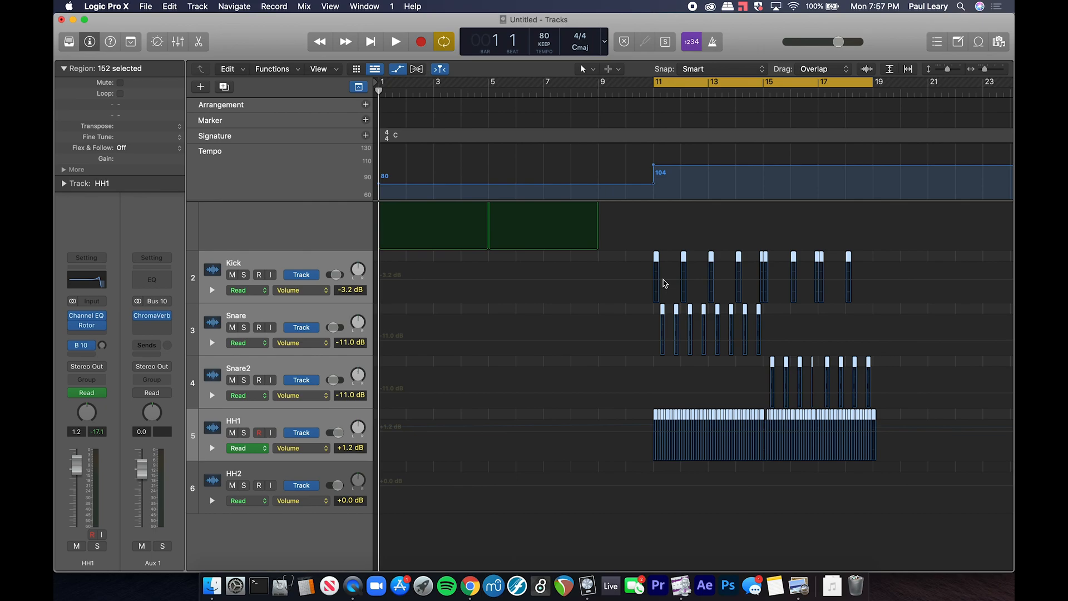
alt+drag(890, 266, 882, 266)
scroll(884, 190, right, 5)
drag(719, 82, 937, 114)
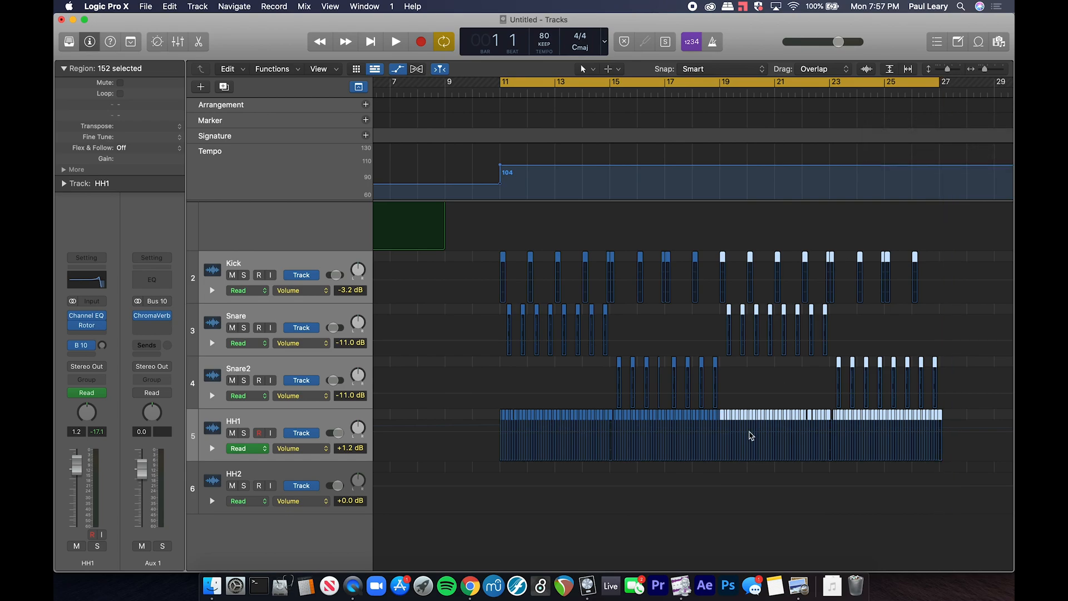
Step: Set HH1's Bus 10 send level to -14.3 dB and duplicate the Snare2 track with its settings
click(315, 424)
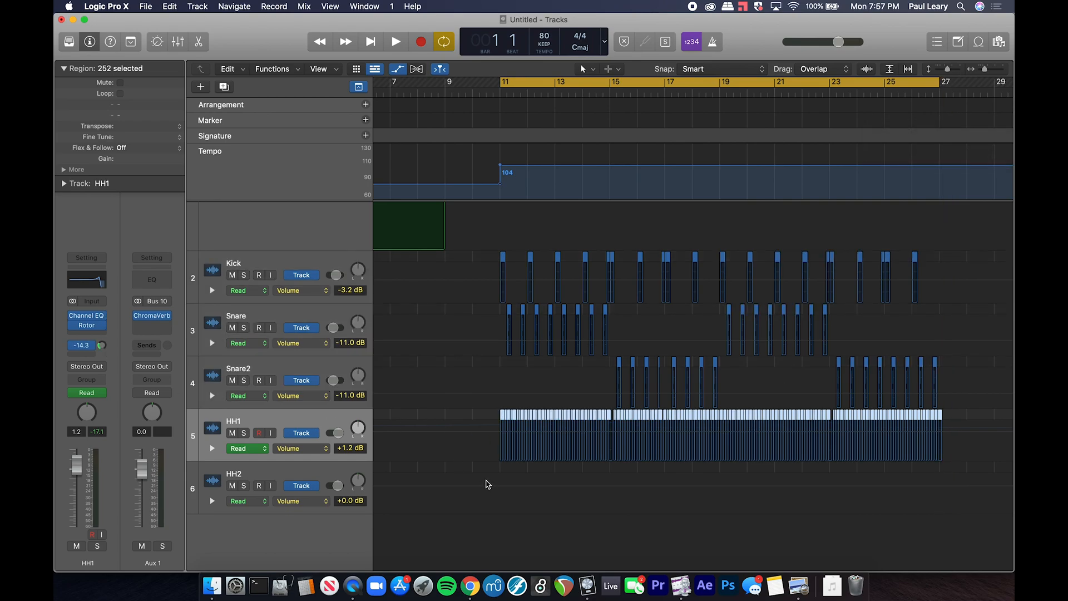
click(312, 471)
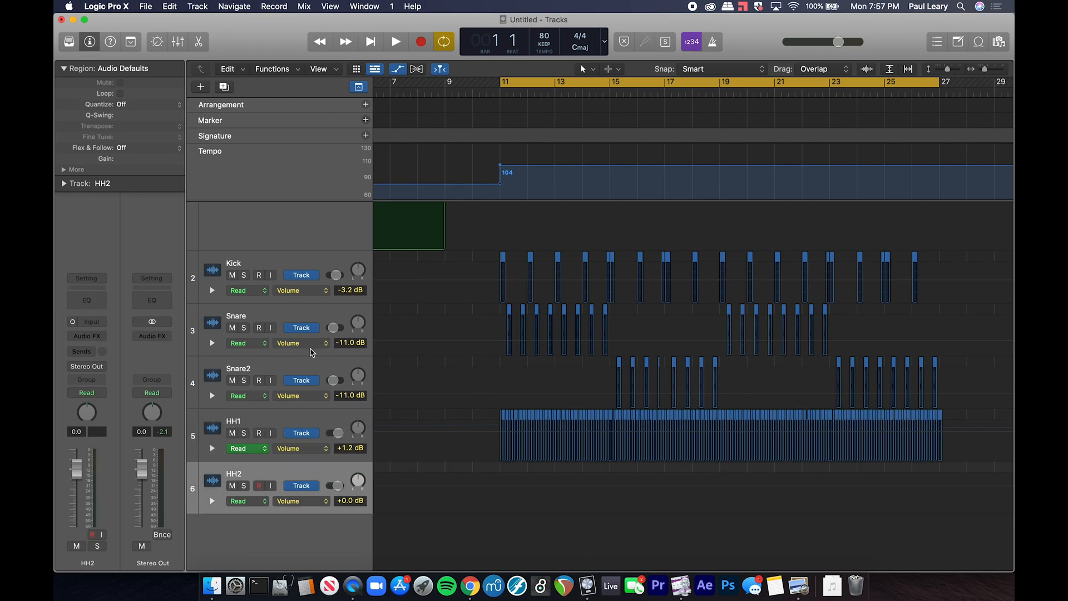
click(305, 364)
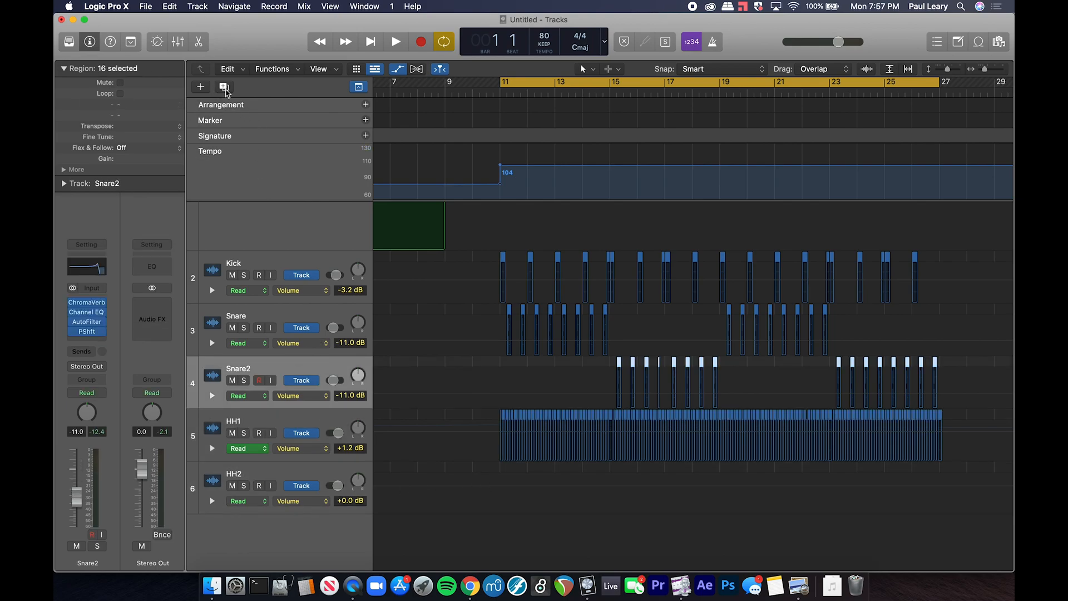
key(super+d)
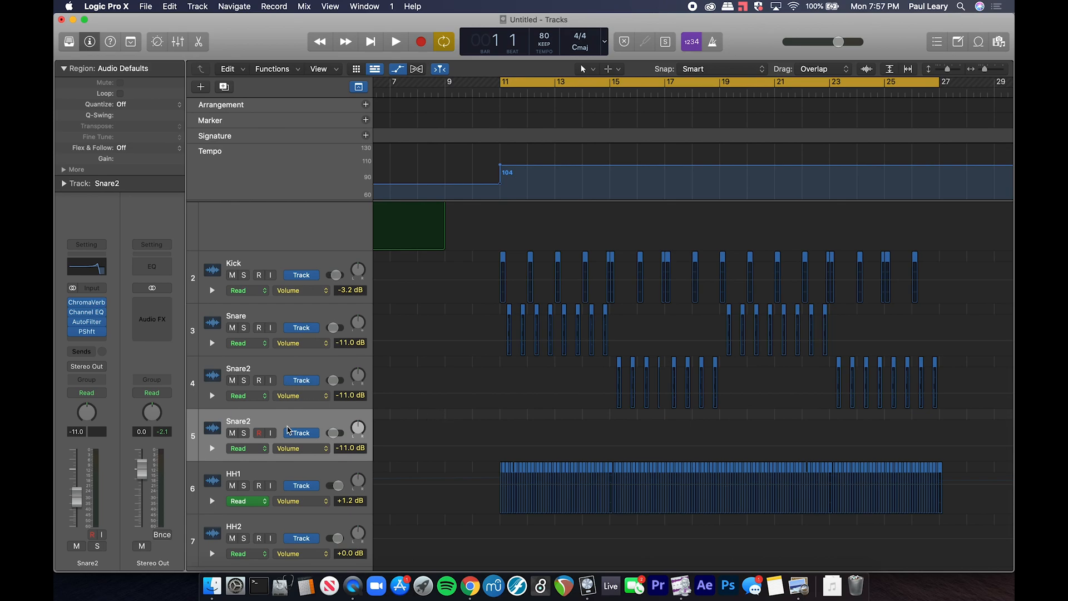
Step: Switch to Finder and place CLAP_04.wav from the DrumSamples folder on the duplicated Snare2 track at bar 15 beat 3
key(super+Tab)
key(super+Tab)
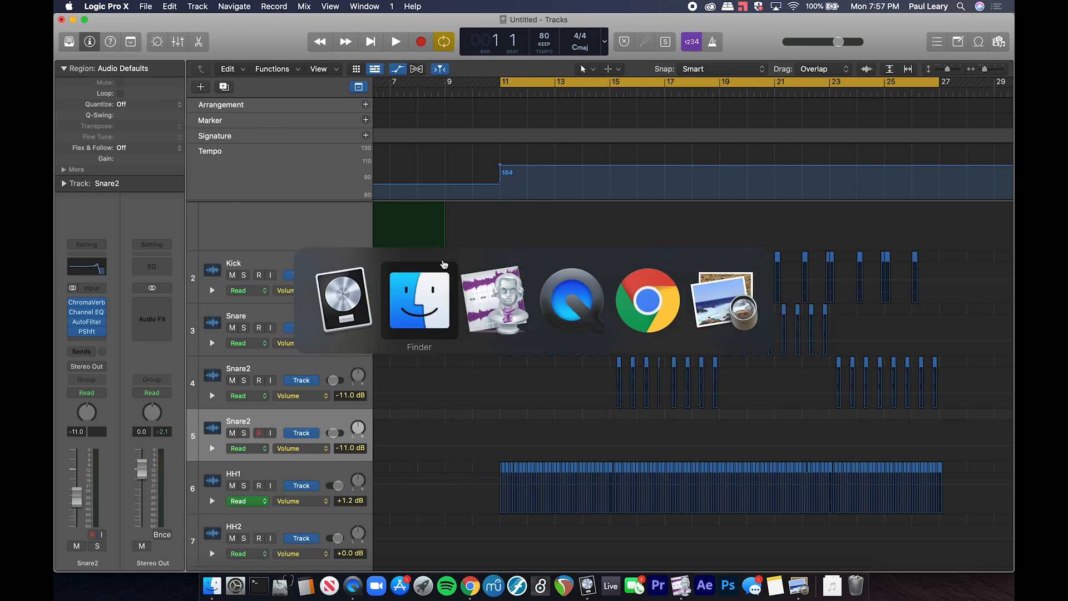
key(super+n)
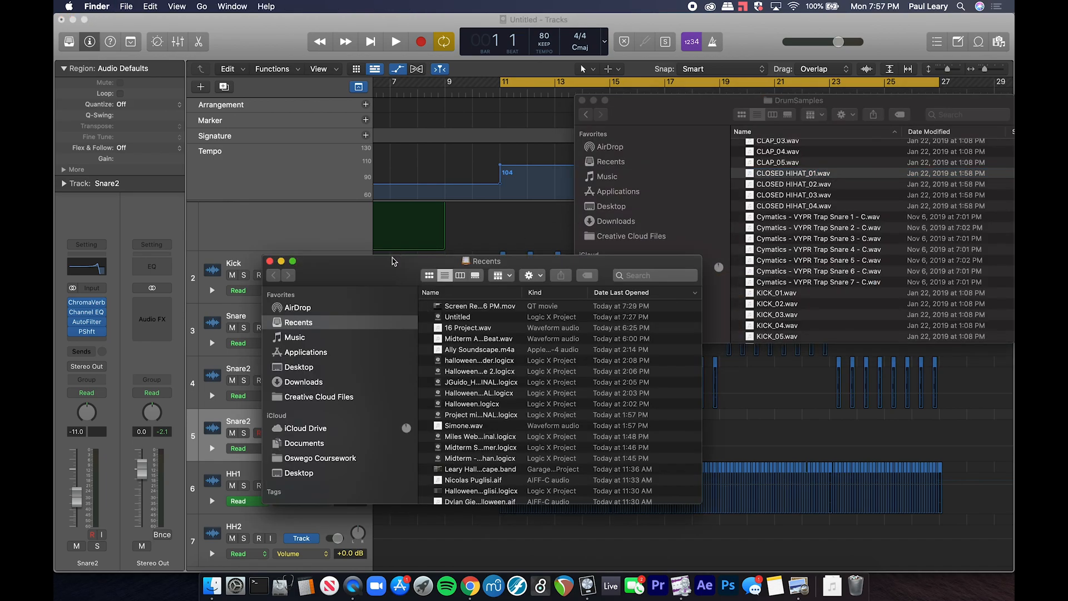
key(super+w)
scroll(787, 233, up, 2)
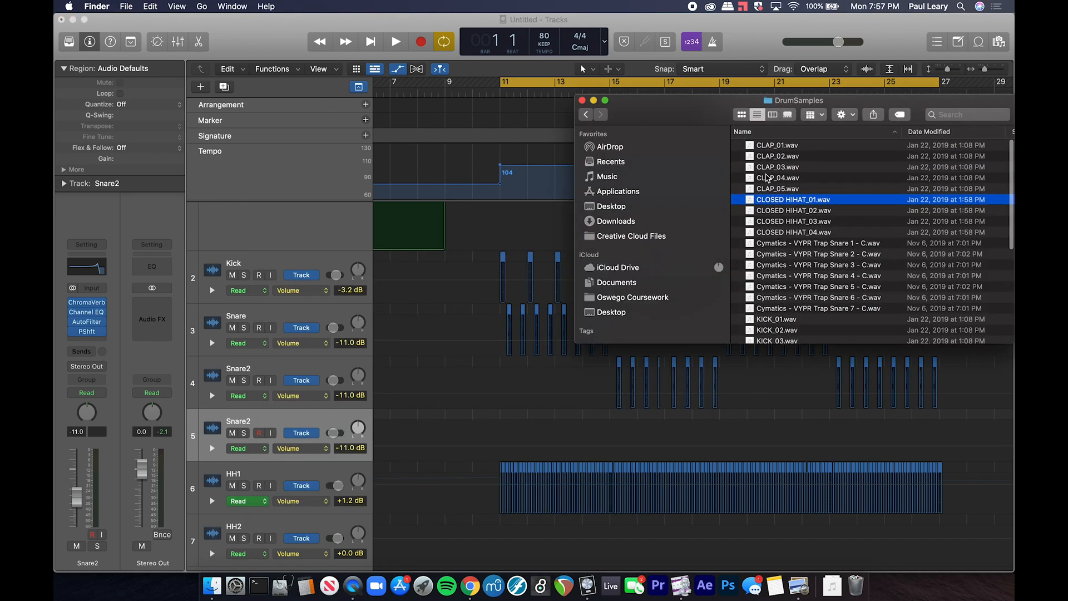
click(768, 178)
drag(752, 179, 625, 419)
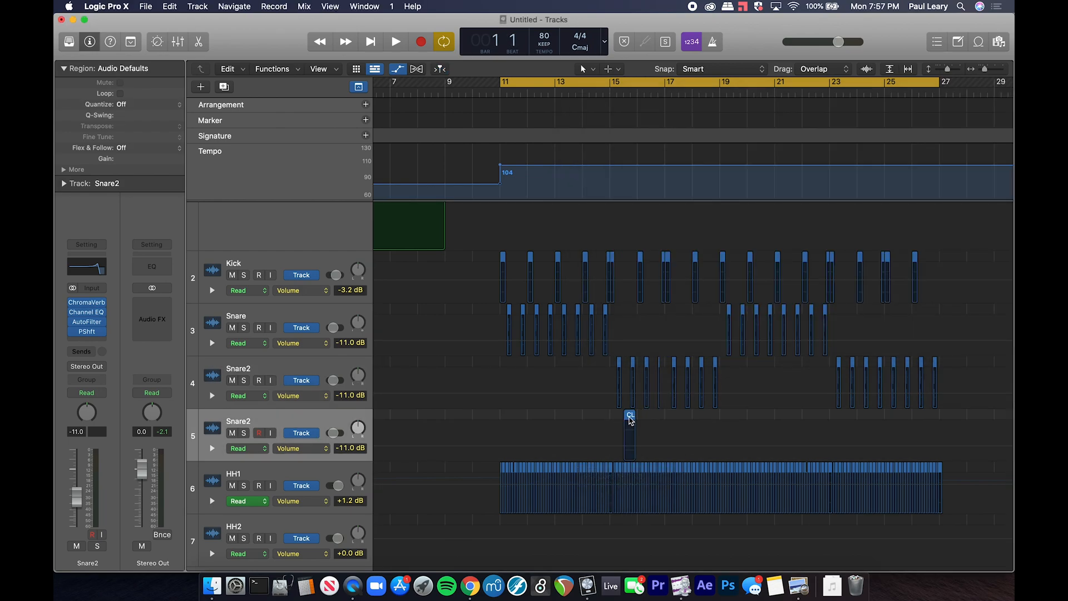
Step: Move the CLAP_04 region to beat 3 of bar 19 and copy it to beat 3 of bars 20, 21 and 22
scroll(628, 418, up, 10)
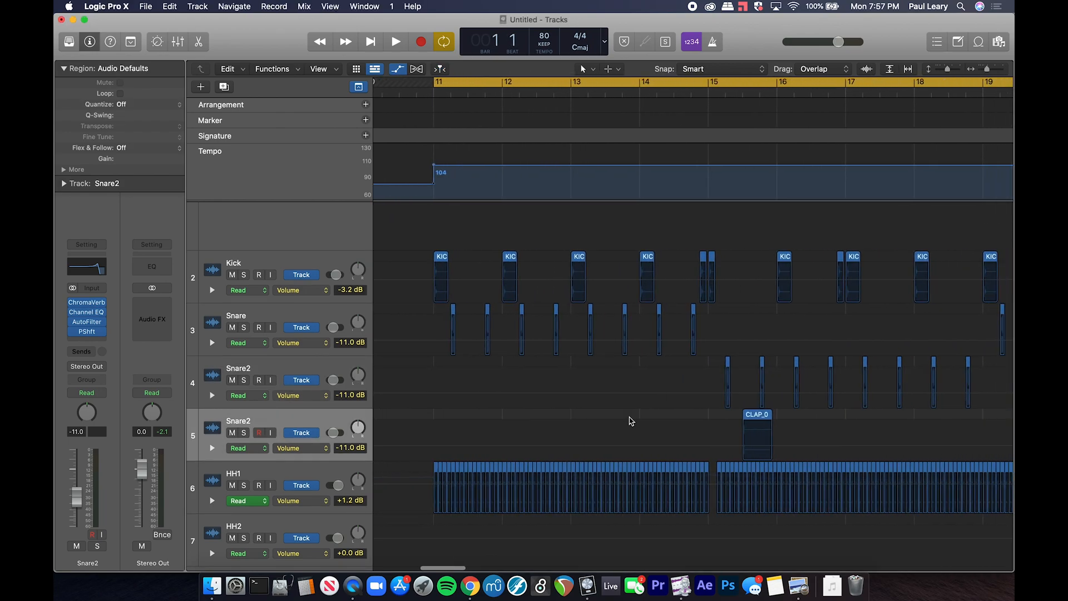
click(600, 93)
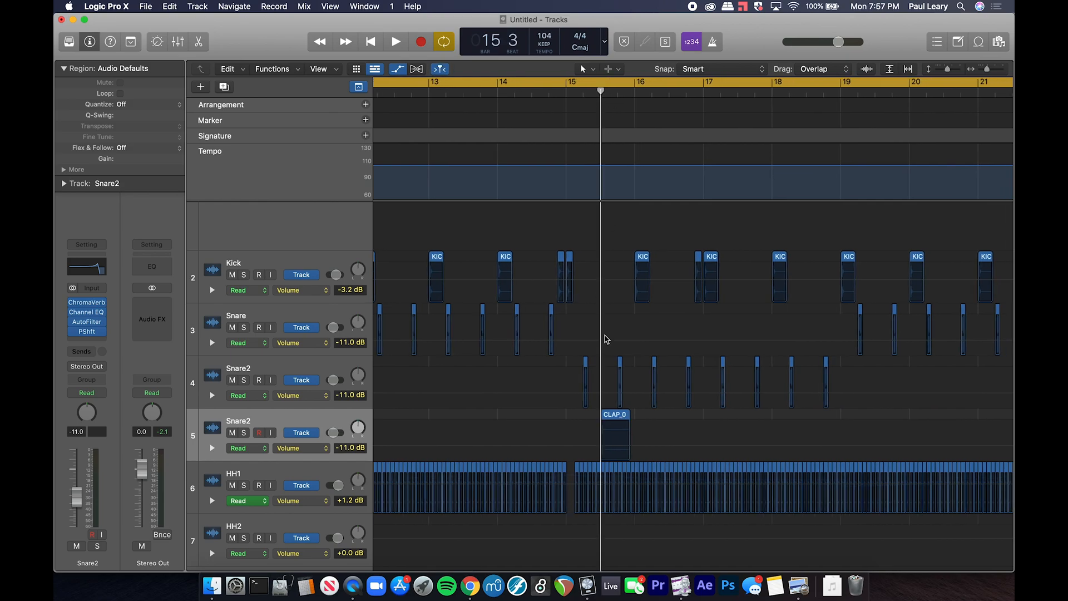
drag(614, 418, 884, 437)
scroll(884, 437, right, 5)
scroll(886, 441, right, 1)
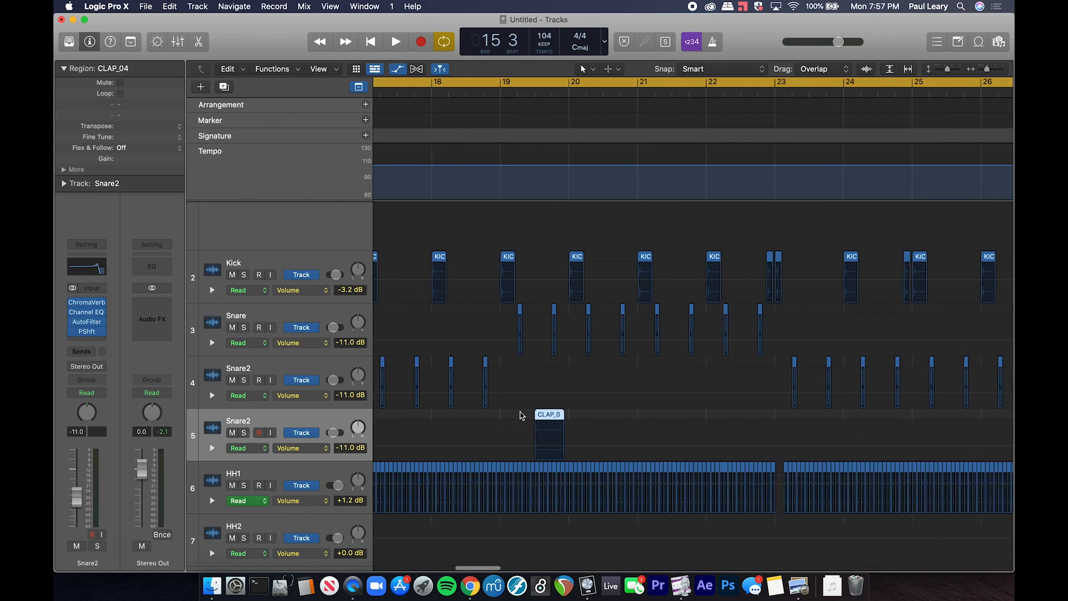
drag(544, 421, 752, 423)
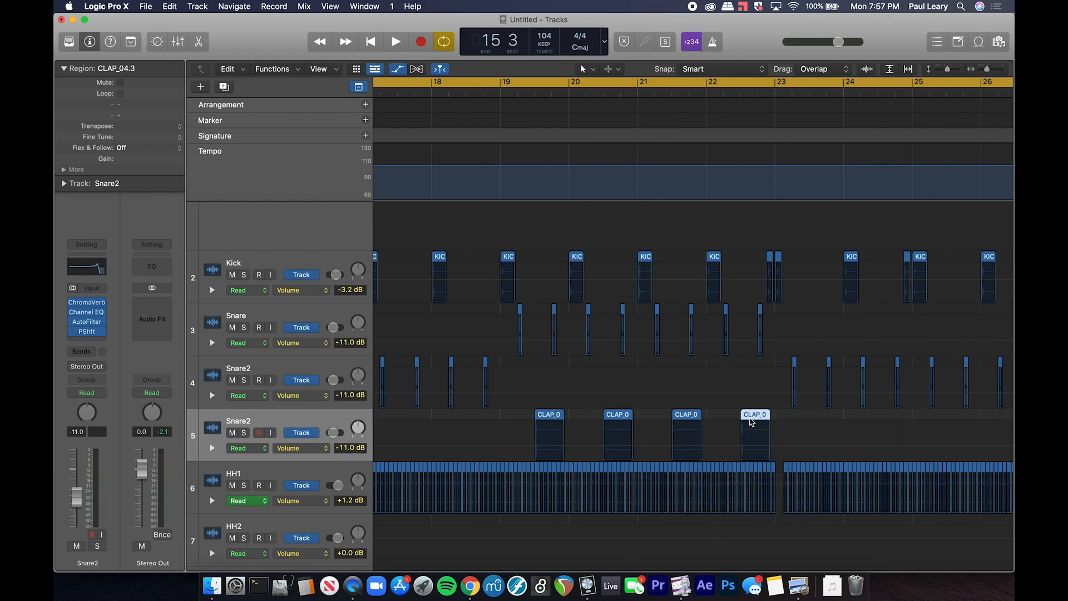
Step: Copy the four clap regions of bars 19–22 to beat 3 of bars 23, 24, 25 and 26
key(super+Left)
key(super+Left)
drag(643, 421, 814, 436)
drag(665, 418, 778, 430)
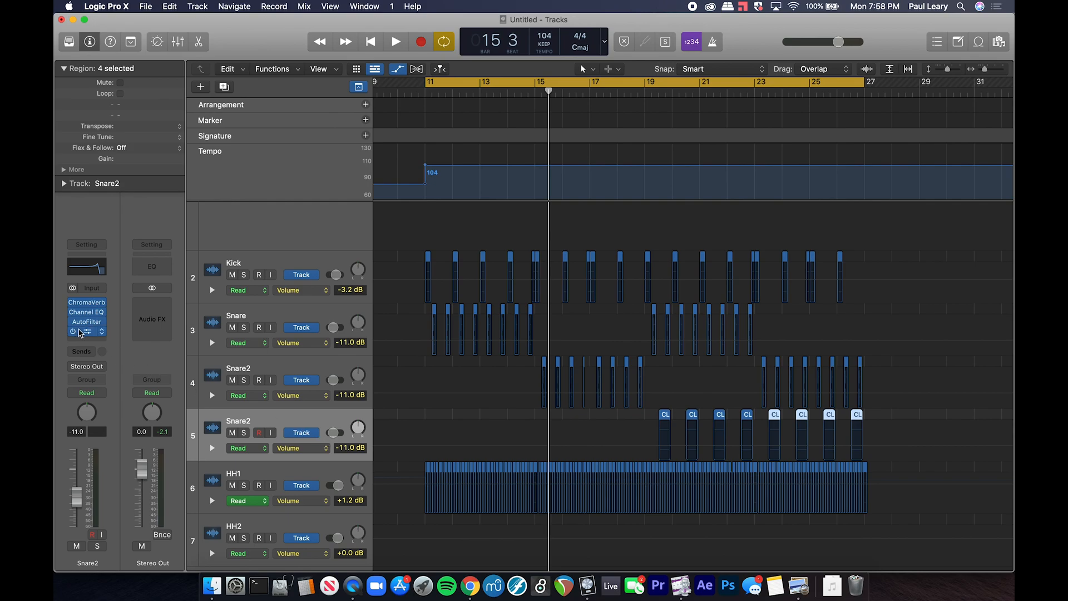
Step: Remove the Pitch Shifter and AutoFilter effects from the duplicated Snare2 track holding the claps
click(79, 333)
click(112, 336)
click(100, 331)
click(113, 334)
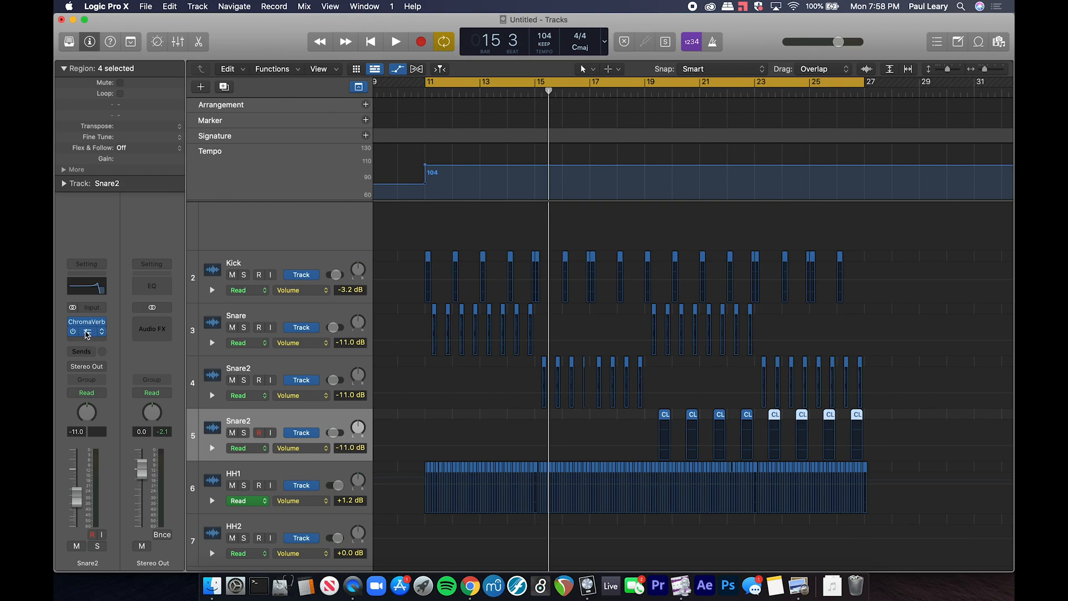
Step: Set the ChromaVerb decay to 2.60 s on the duplicated Snare2 track holding the claps
click(87, 334)
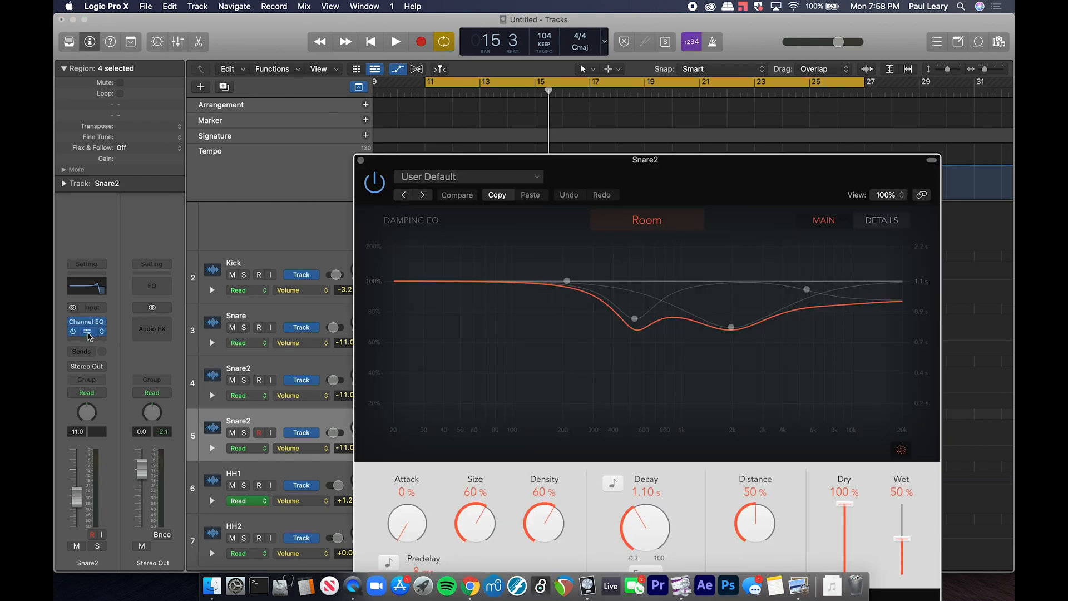
drag(655, 524, 655, 504)
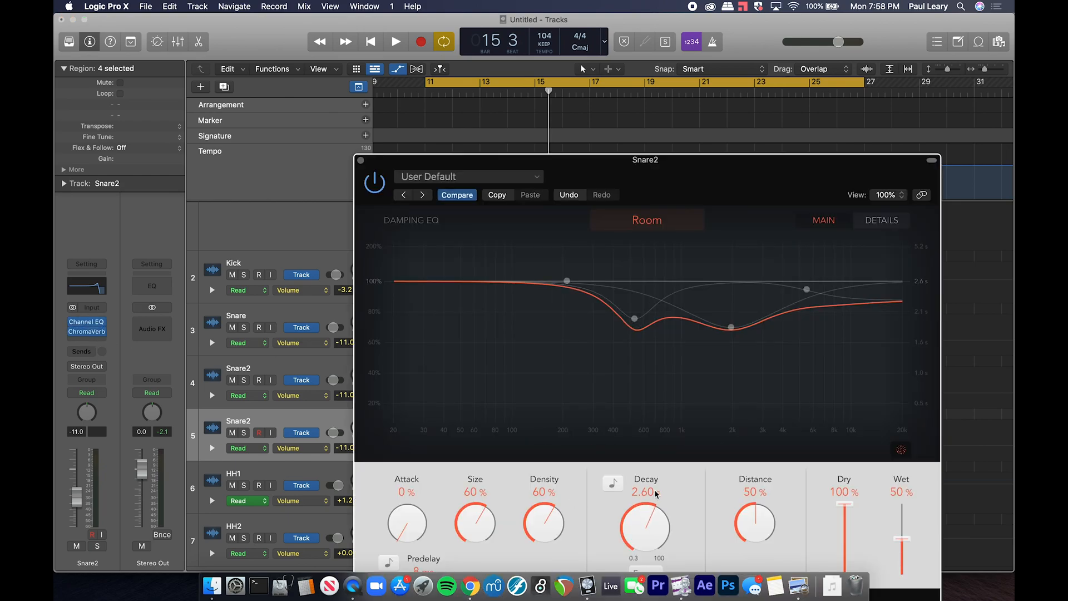
click(361, 160)
click(709, 386)
Step: Switch to Finder and place CLOSED HIHAT_04.wav from the DrumSamples folder on the HH2 track around beat 3 of bar 19
scroll(708, 387, down, 2)
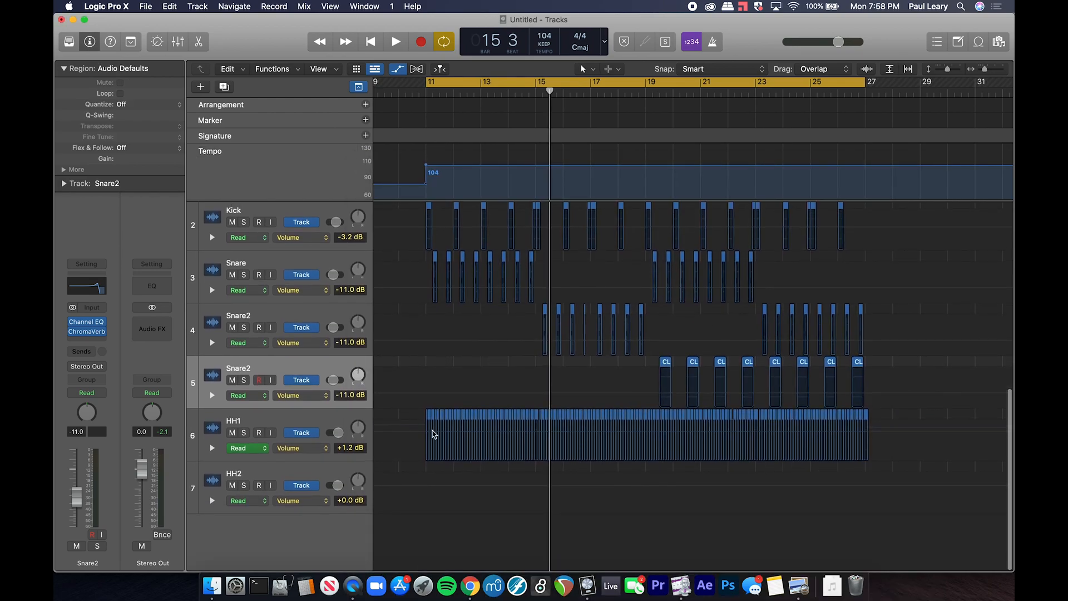
click(305, 477)
key(super+Tab)
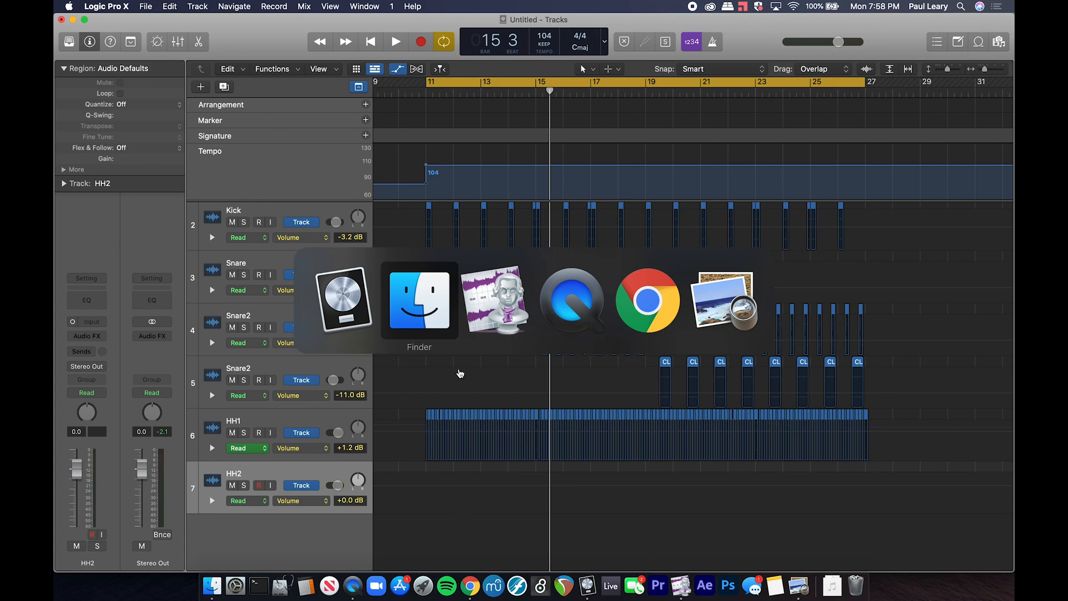
scroll(757, 302, down, 5)
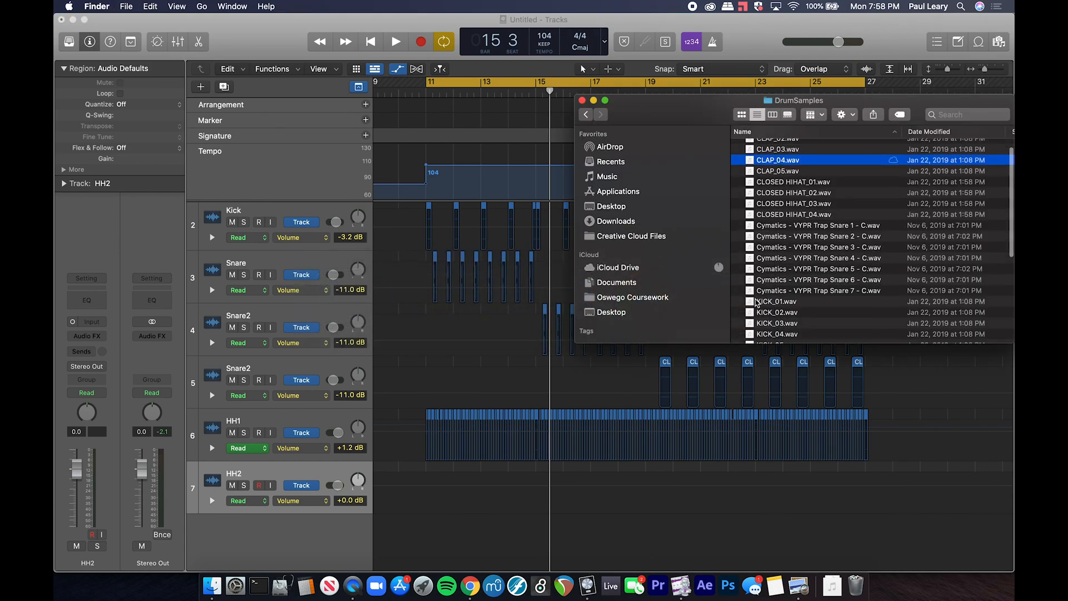
click(771, 182)
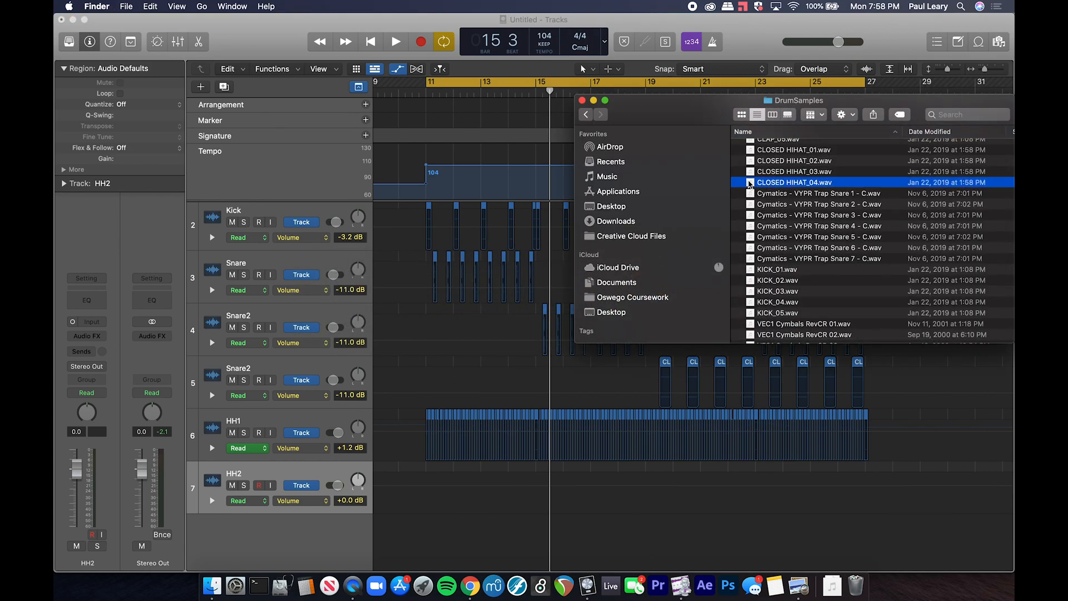
drag(748, 183, 662, 497)
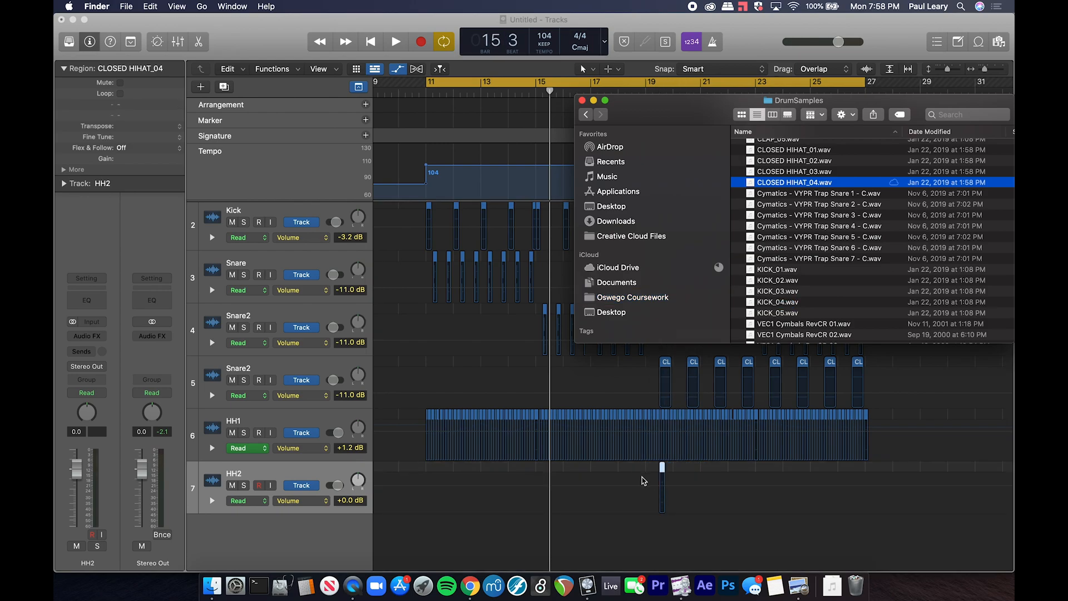
Step: Copy the HH2 hi-hat region at eighth-note spacing to make four hits in the second half of bar 19
click(640, 474)
key(super+Right)
key(super+Right)
key(super+Right)
key(super+Right)
key(super+Right)
scroll(639, 475, right, 5)
scroll(642, 478, right, 5)
drag(659, 468, 734, 471)
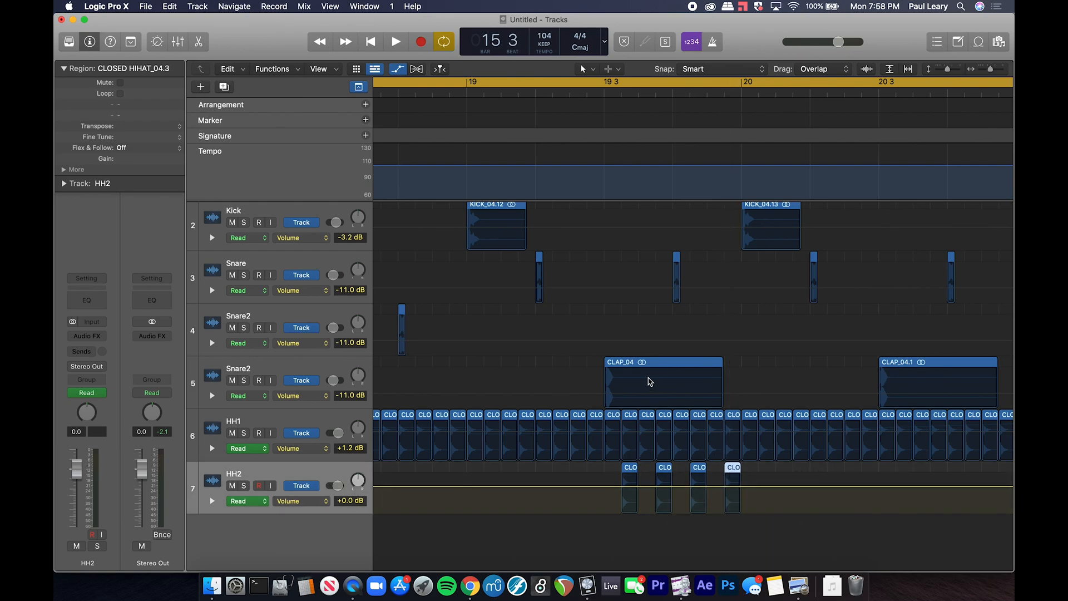
Step: Copy the growing group of HH2 hi-hat hits end to end until 32 regions run from bar 19 into bar 23
scroll(651, 382, right, 2)
drag(725, 468, 818, 488)
scroll(745, 472, down, 5)
drag(692, 473, 807, 484)
drag(696, 474, 876, 476)
scroll(876, 476, right, 3)
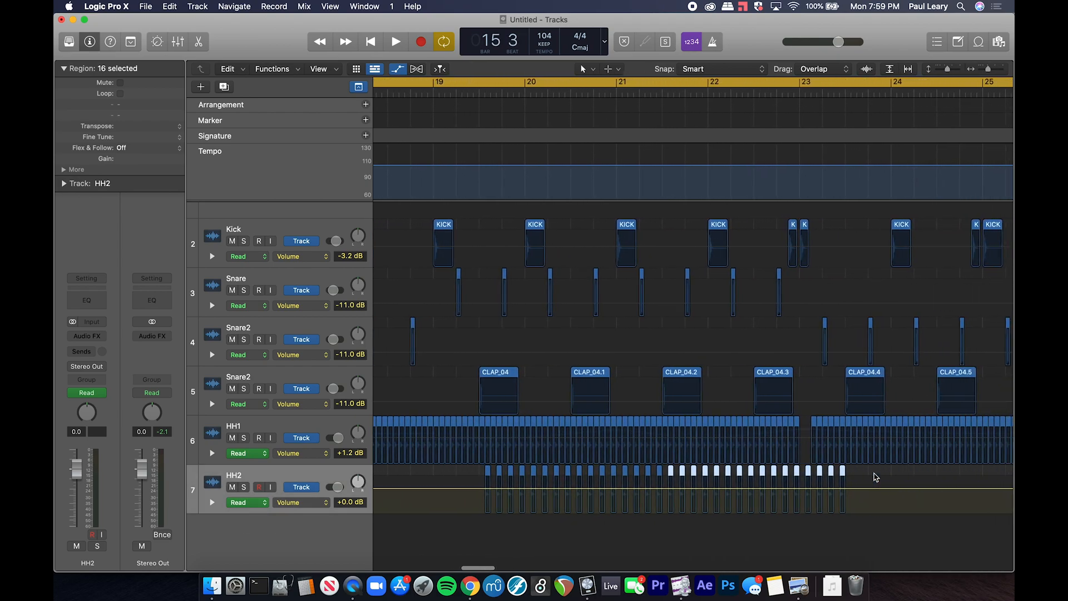
Step: Select all 32 HH2 hi-hat regions and copy them directly after the existing pattern, starting in bar 23
key(super+Left)
key(super+Left)
key(super+Left)
key(super+Left)
key(super+Left)
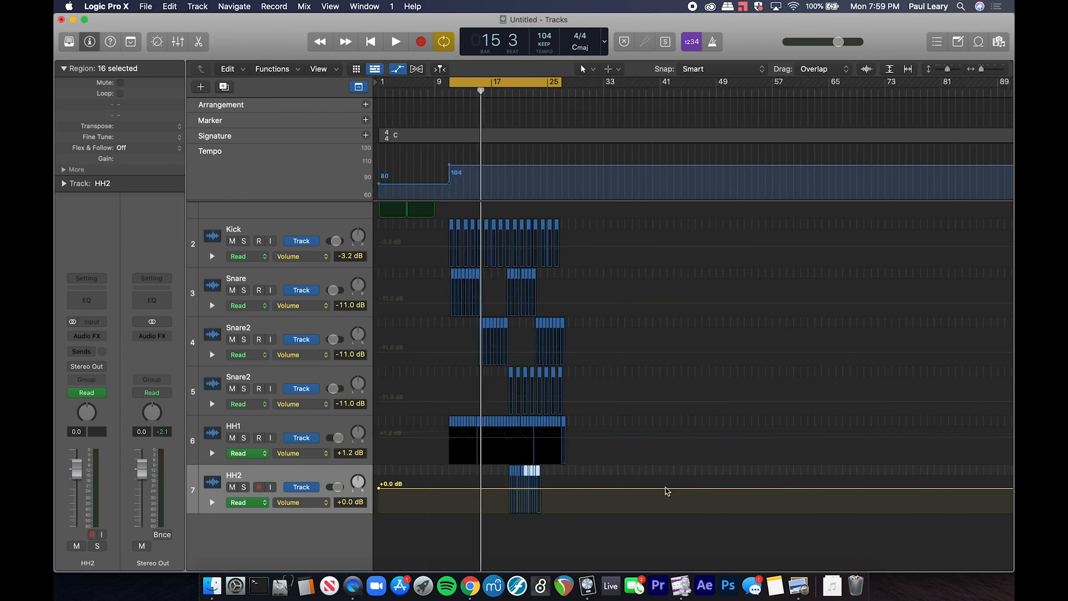
drag(505, 476, 577, 491)
key(super+Right)
key(super+Right)
key(super+Right)
key(super+Right)
key(super+Right)
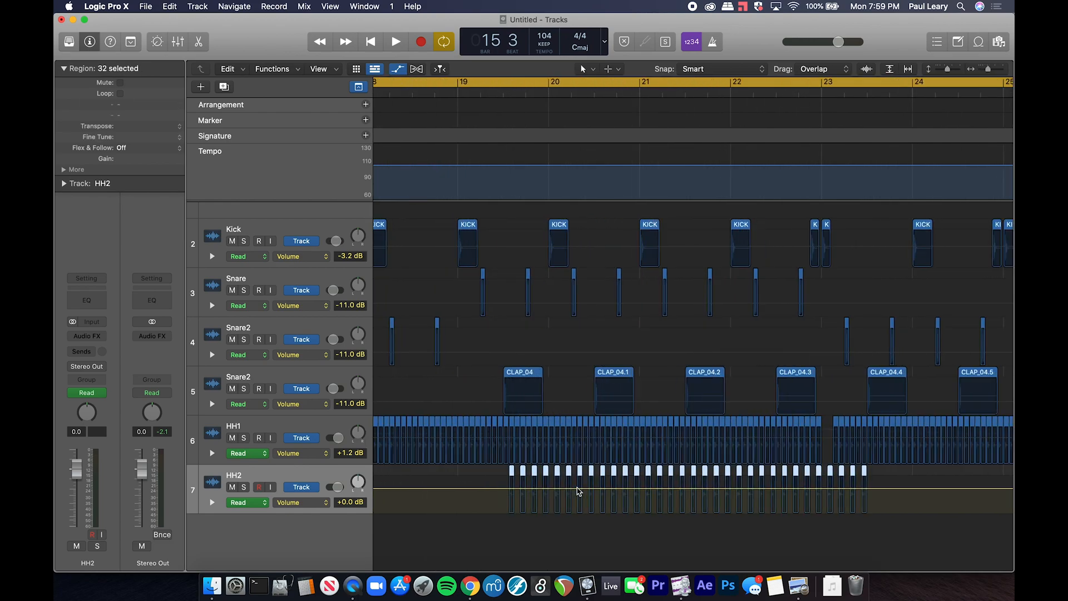
drag(512, 477, 890, 482)
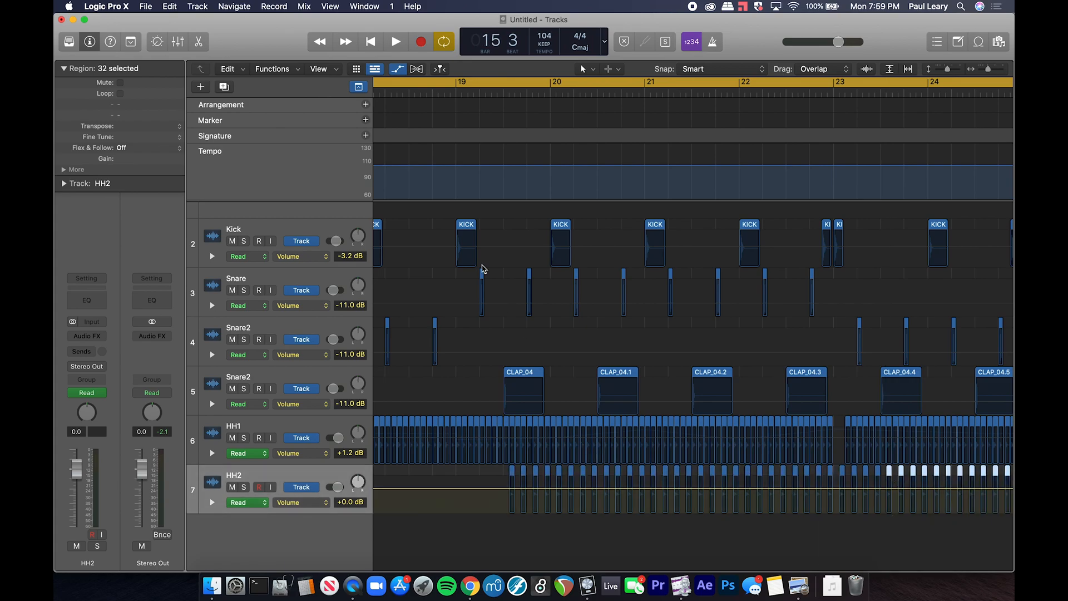
Step: Play back the beat from bar 11 and lower the HH2 track's volume to -12.0 dB
key(space)
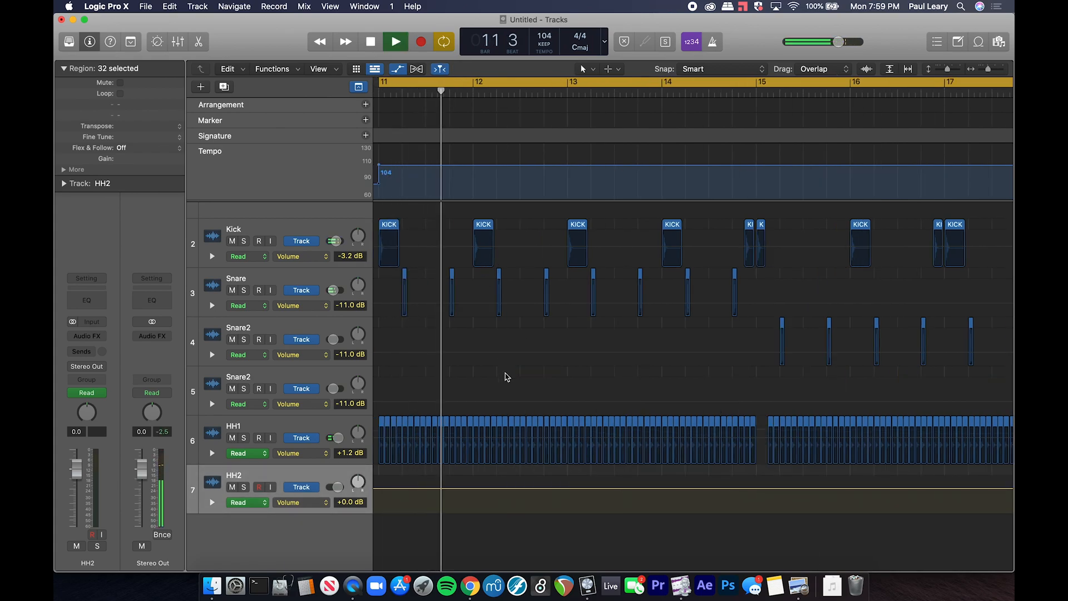
key(super+Left)
key(super+Left)
key(super+Left)
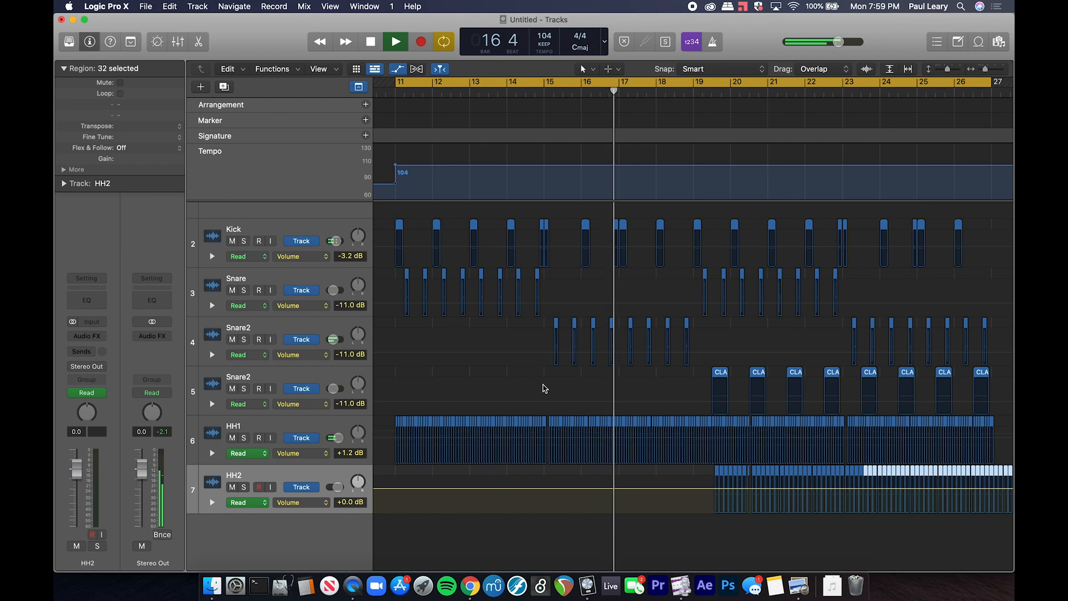
scroll(545, 388, right, 1)
click(325, 376)
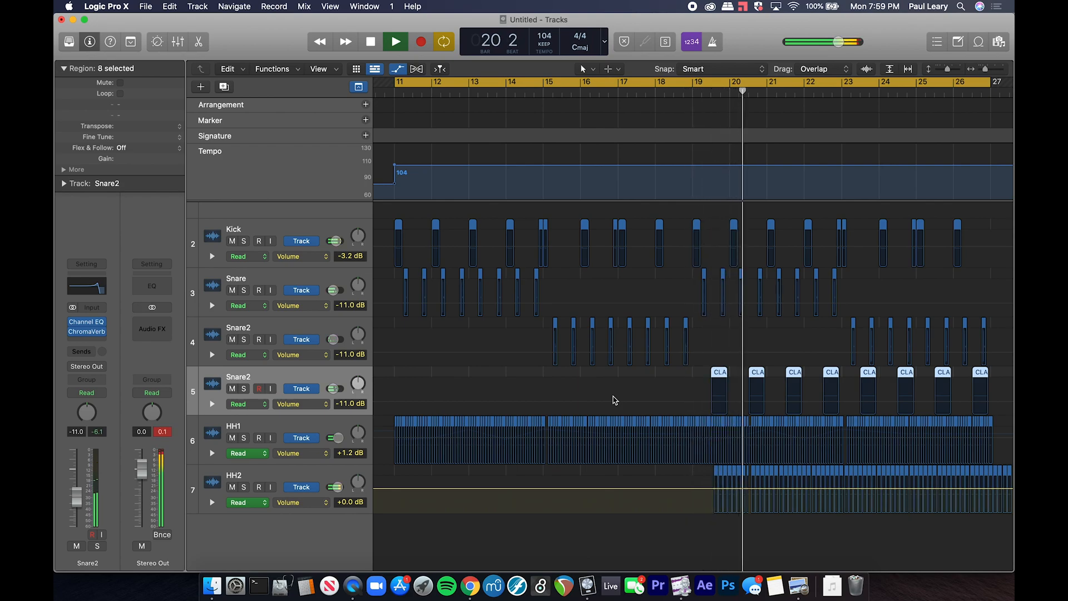
click(260, 477)
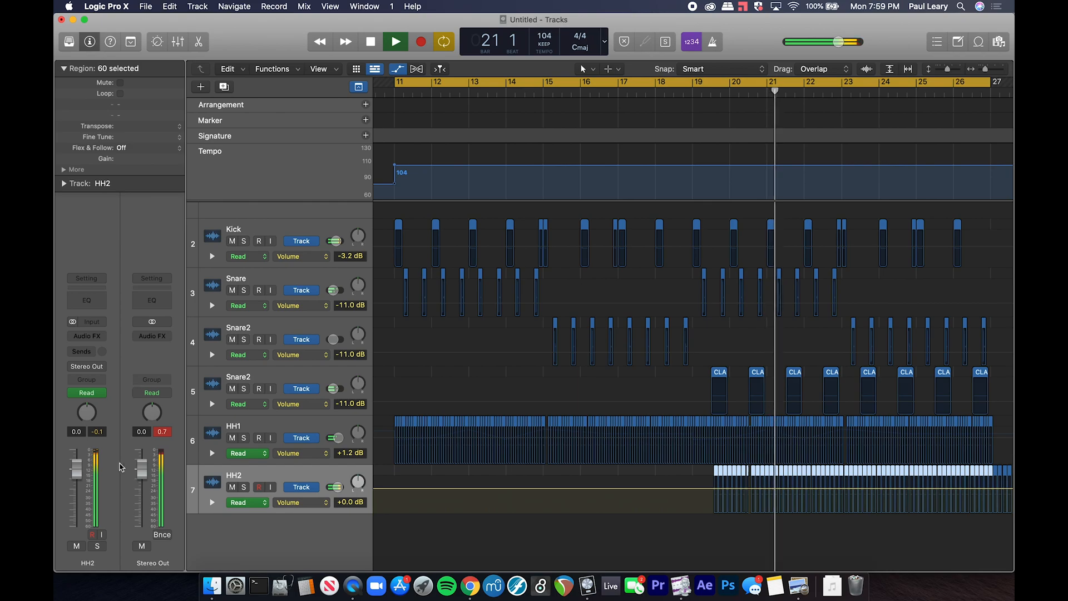
drag(77, 467, 77, 497)
Step: Add a Channel EQ to HH2 and enable its high cut at 11500 Hz, 24 dB/Oct, with a Q of 1.40
click(86, 300)
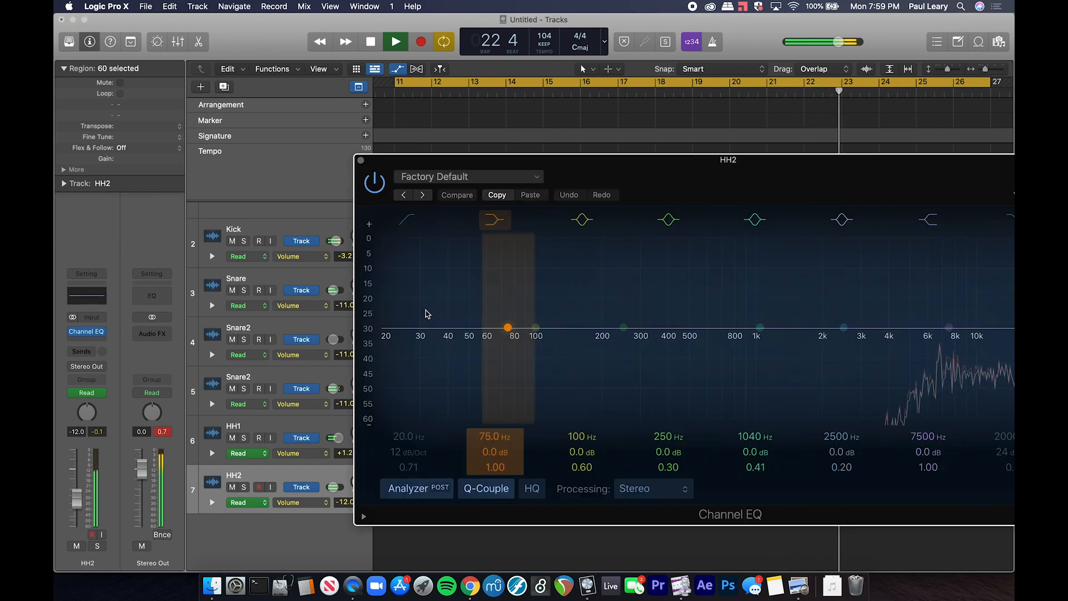
drag(901, 175, 696, 150)
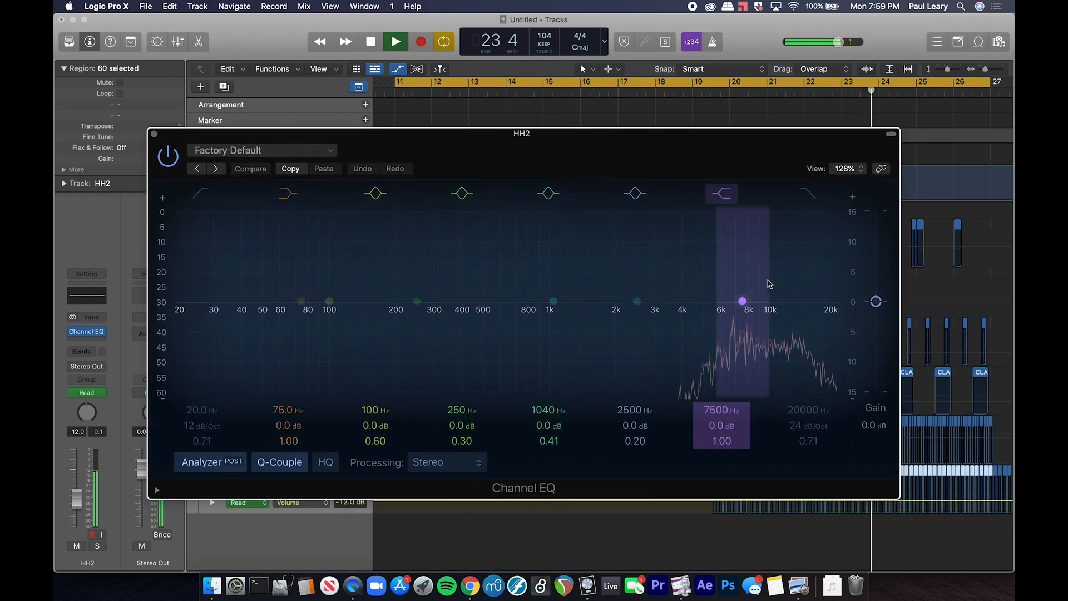
click(816, 201)
drag(831, 301, 790, 286)
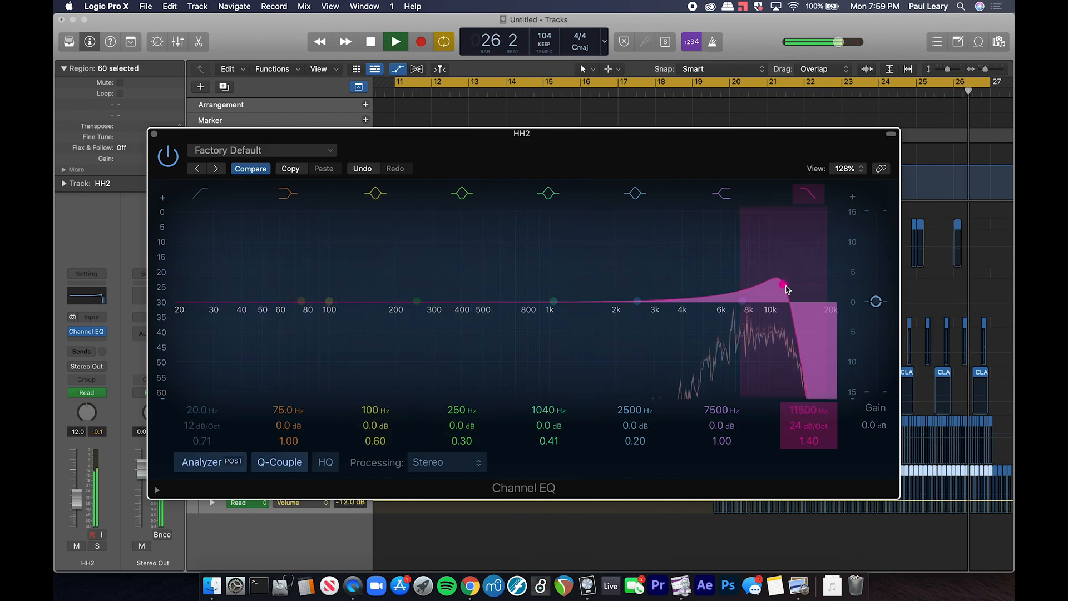
click(154, 134)
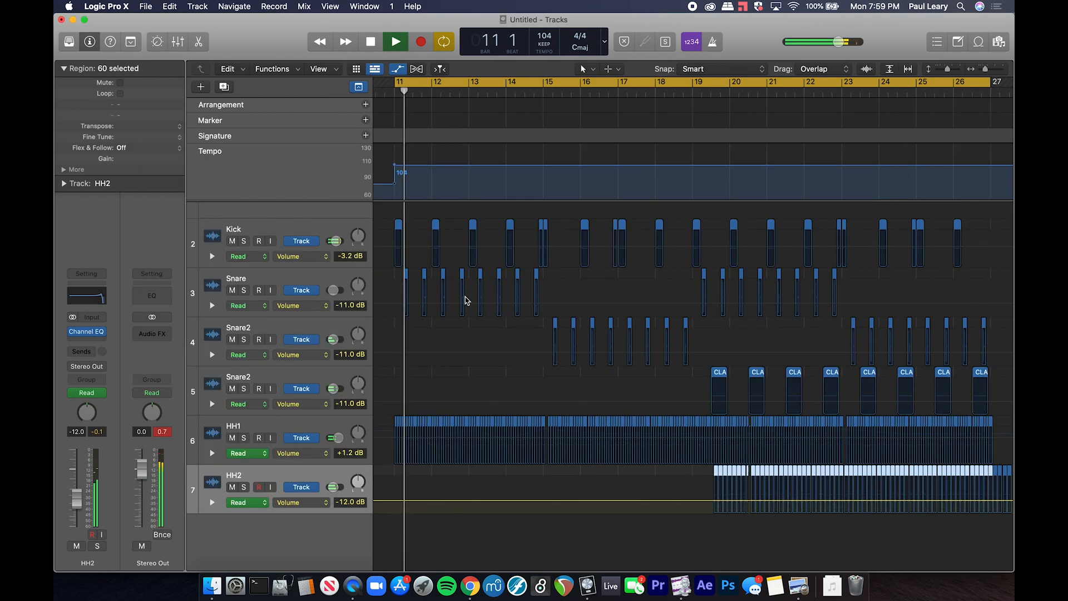
Step: Stop playback and shift all HH2 regions two beats earlier so the pattern begins at the start of bar 19
key(space)
key(super+Left)
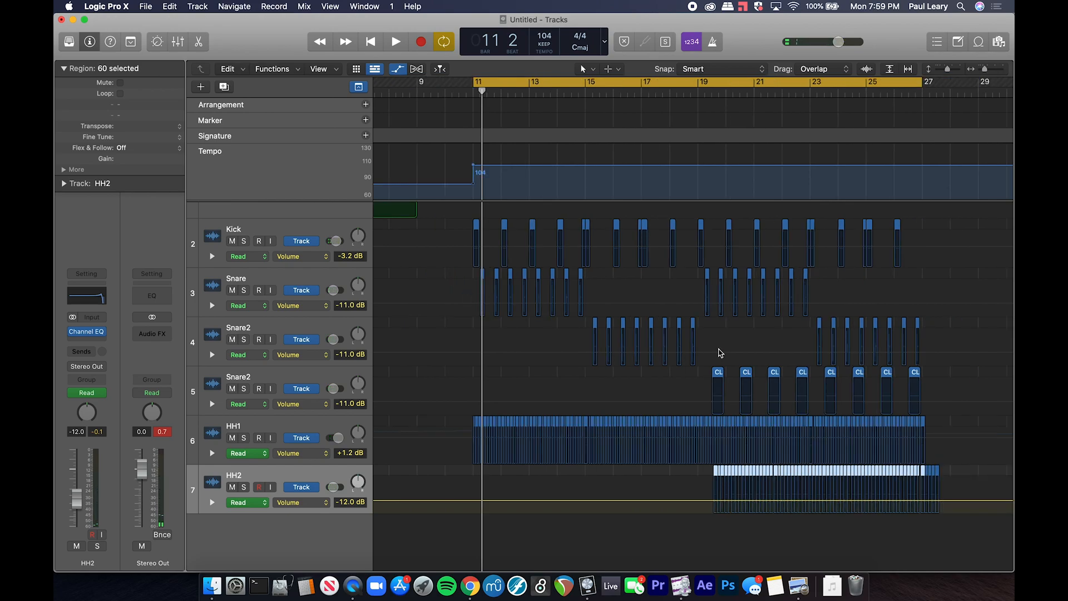
click(700, 93)
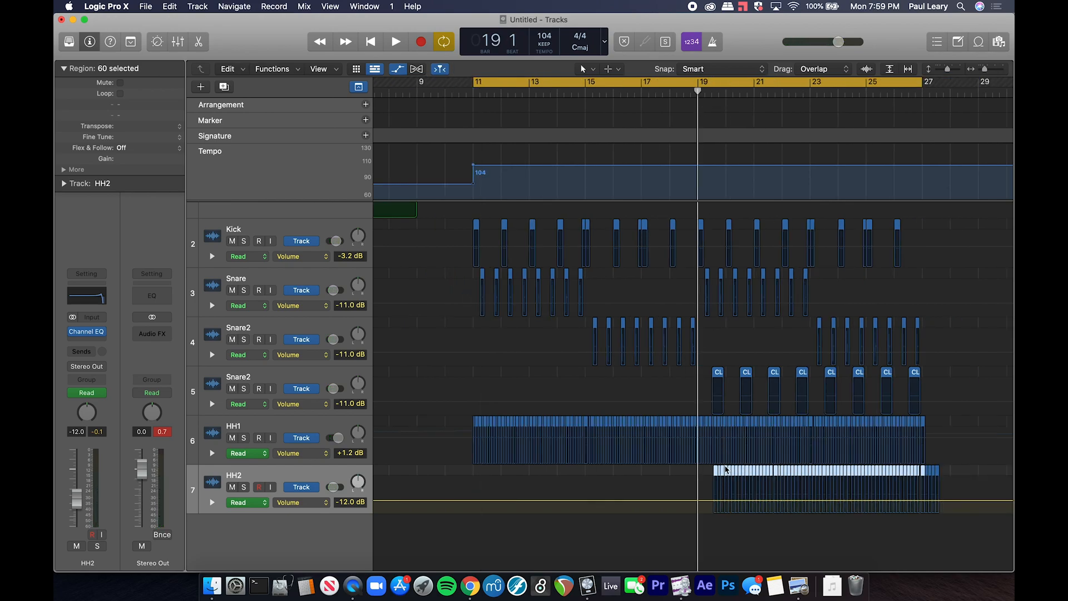
drag(714, 473, 927, 476)
drag(715, 473, 701, 476)
Step: Turn off cycle mode and play the beat from bar 19 to check the shifted HH2 pattern
key(space)
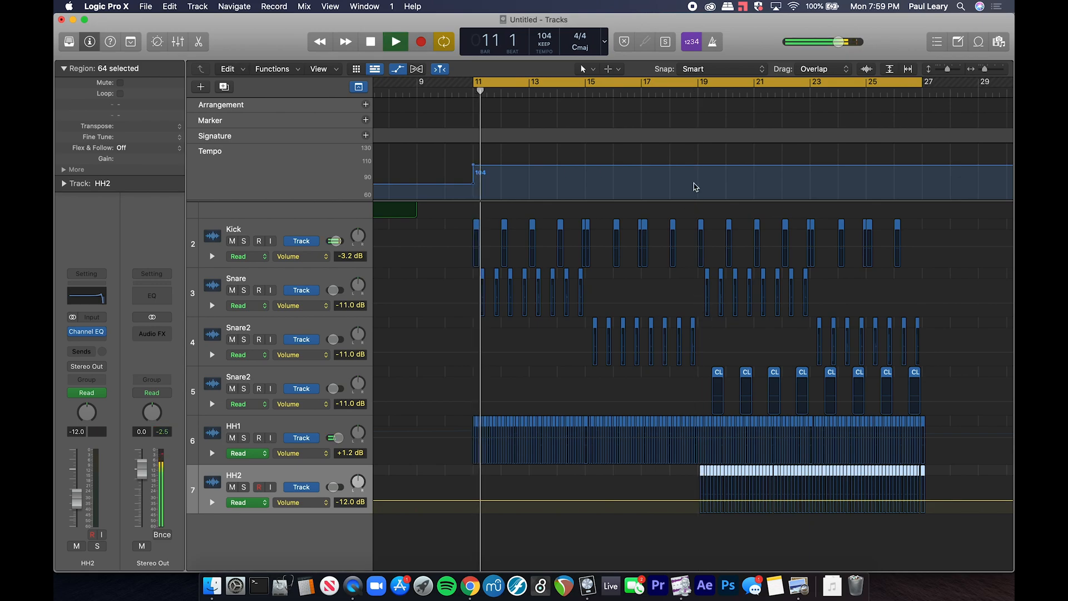
click(694, 95)
key(c)
key(space)
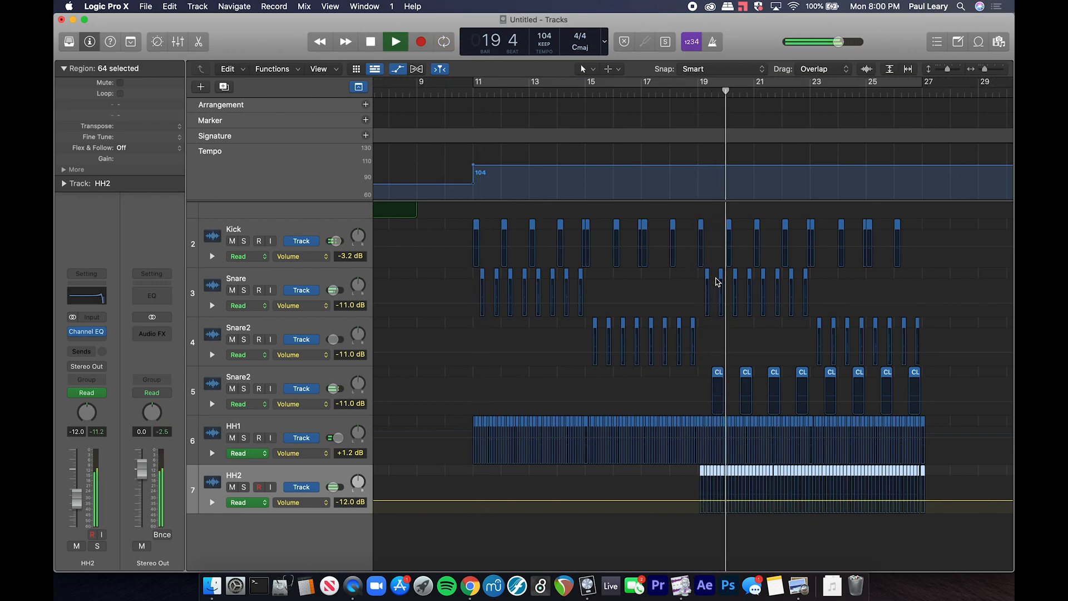
key(space)
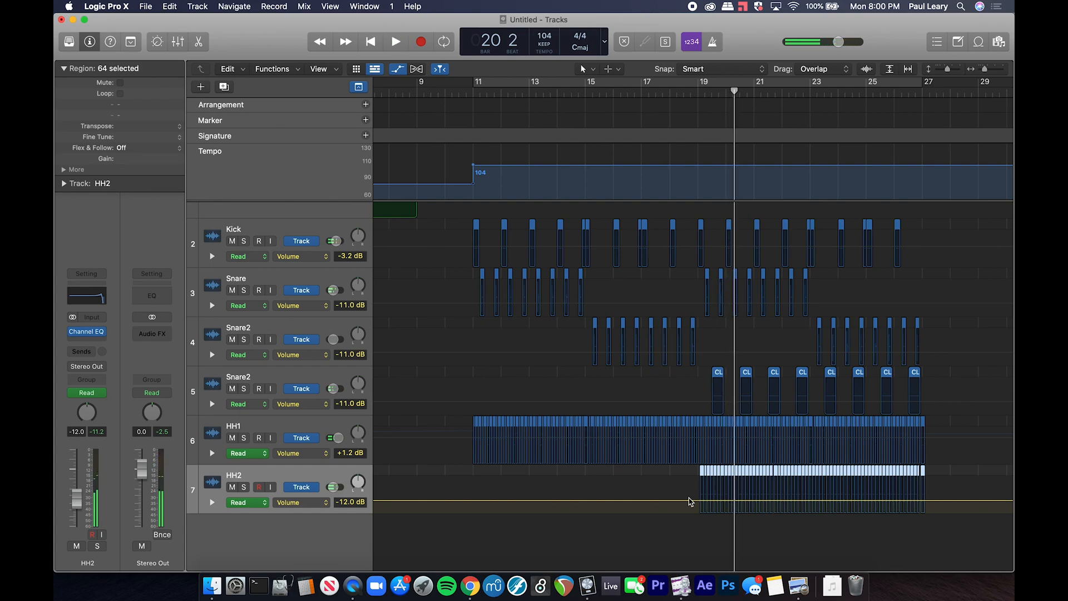